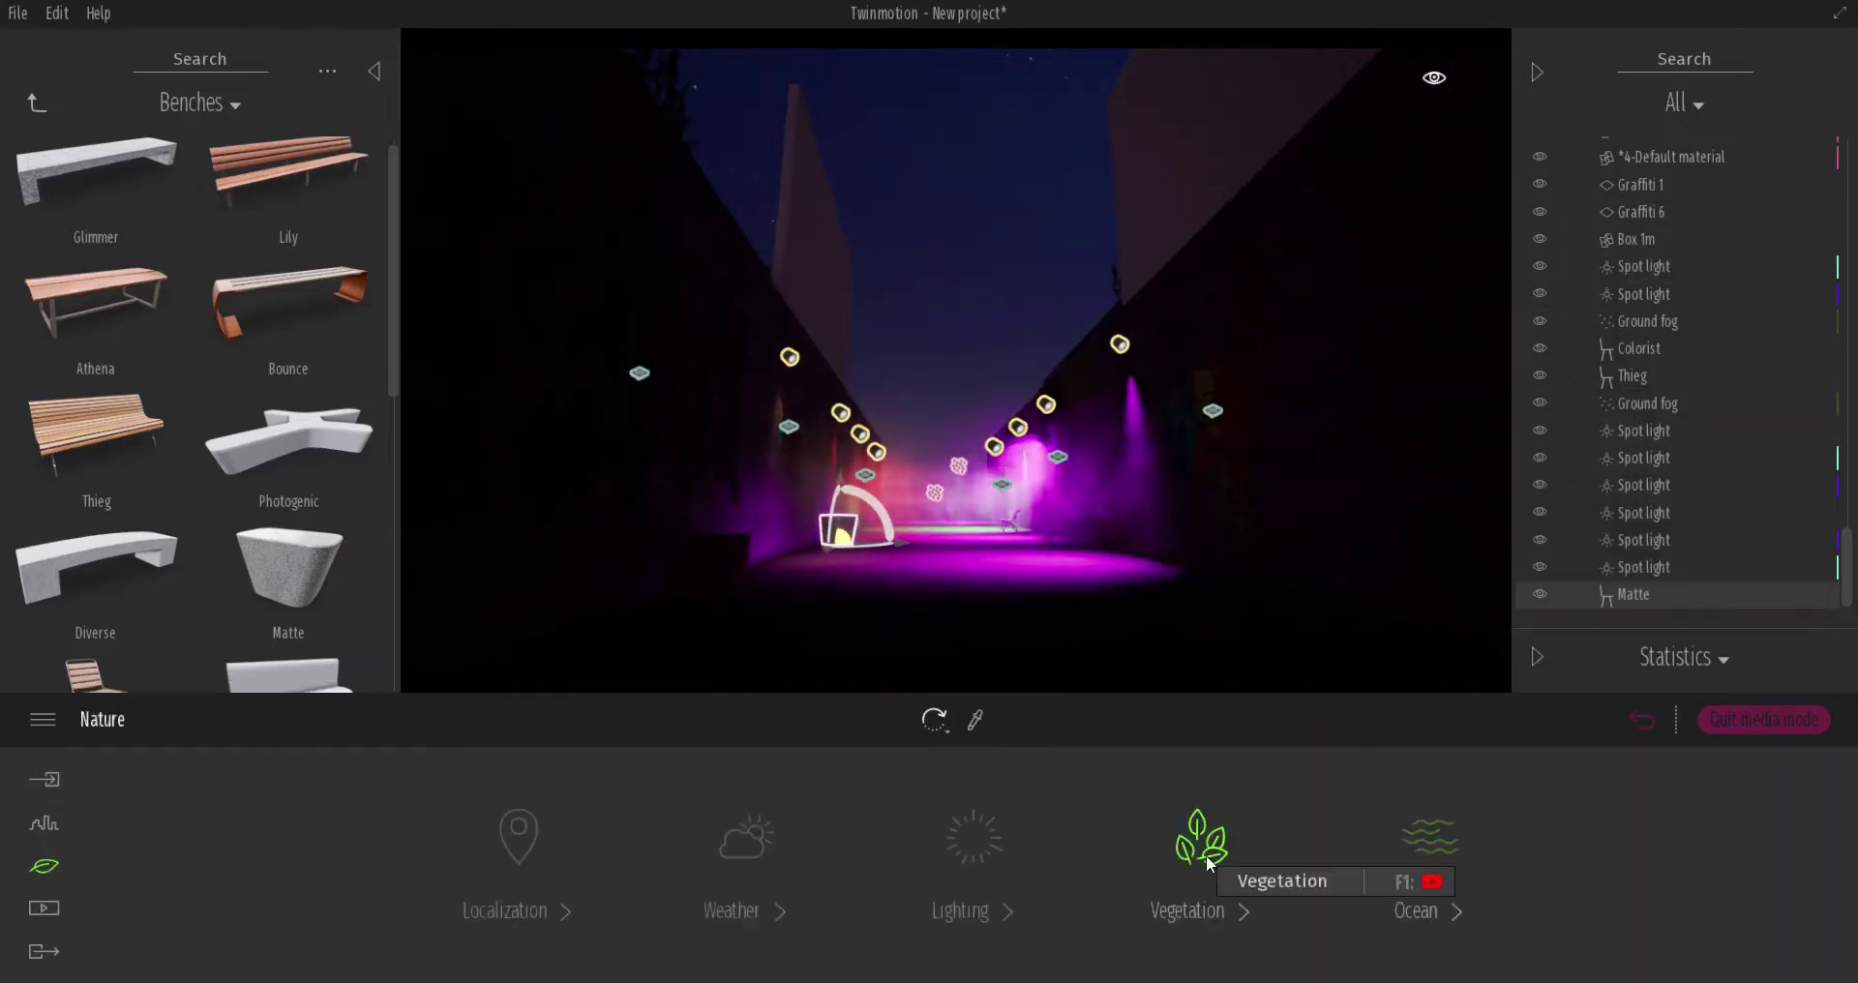
Step: Raise the selected spot light's intensity to about 37536 lm
click(1200, 842)
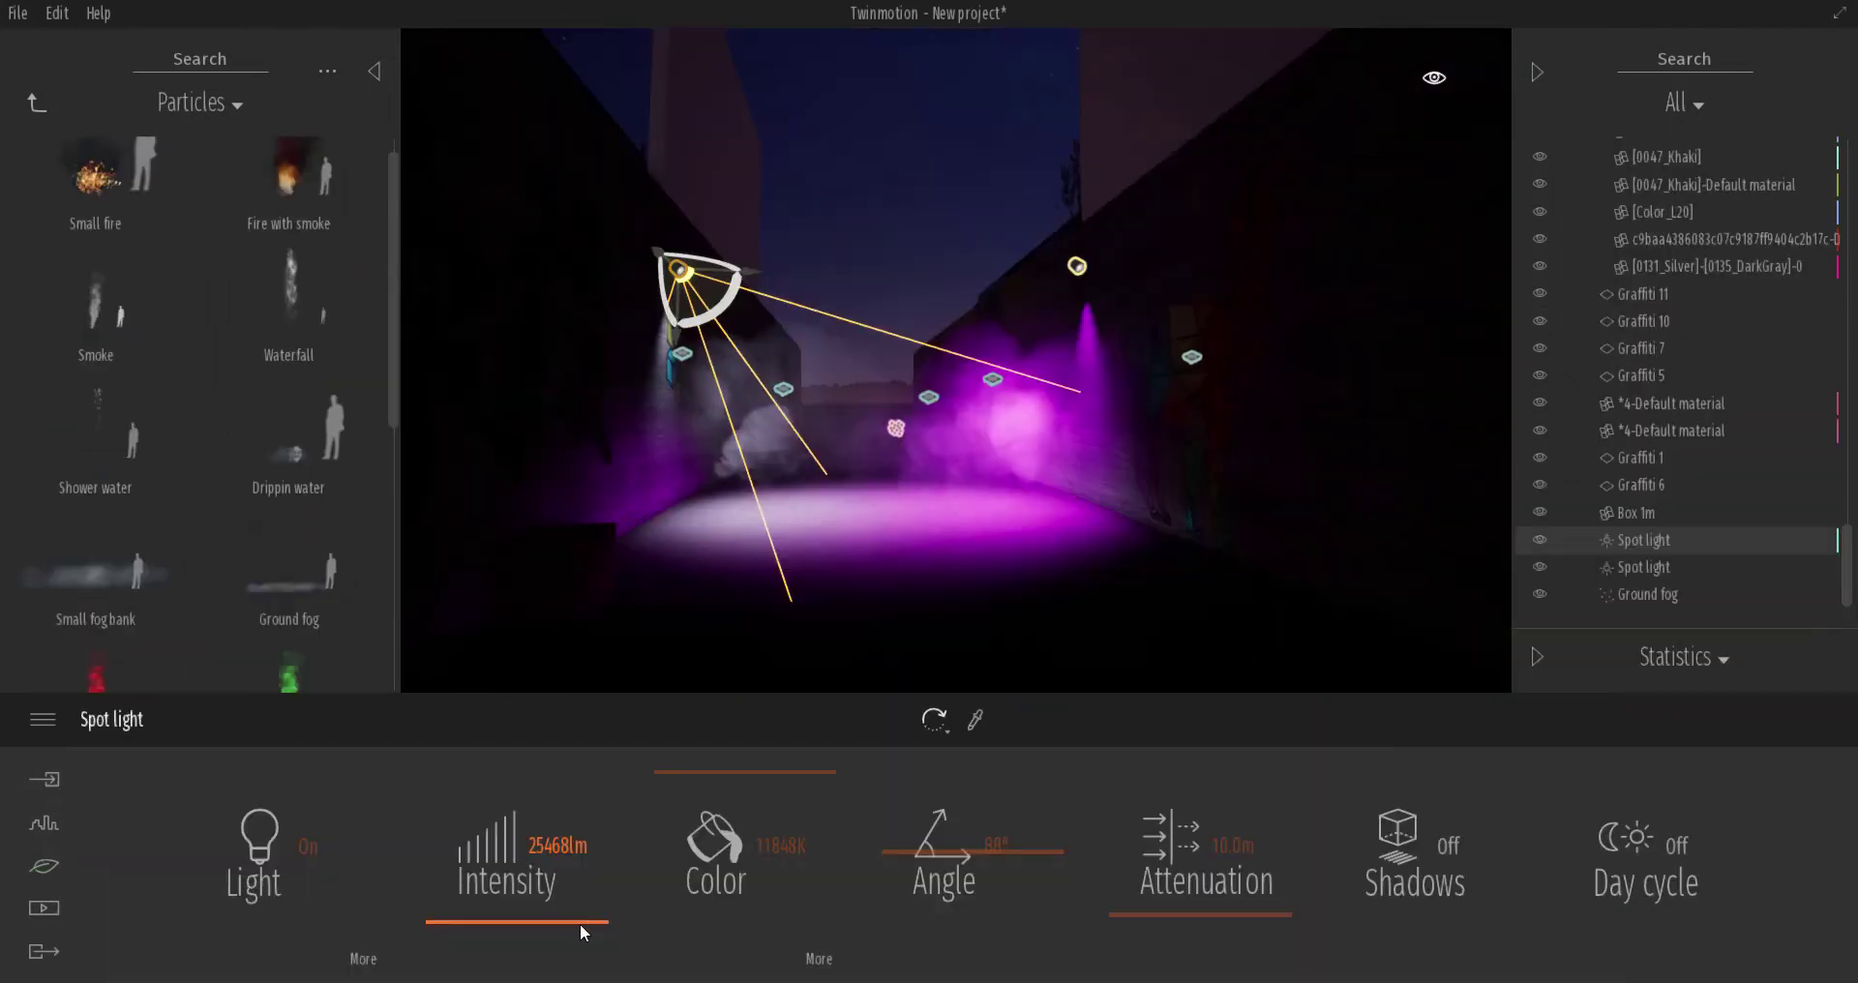
drag(577, 917, 587, 918)
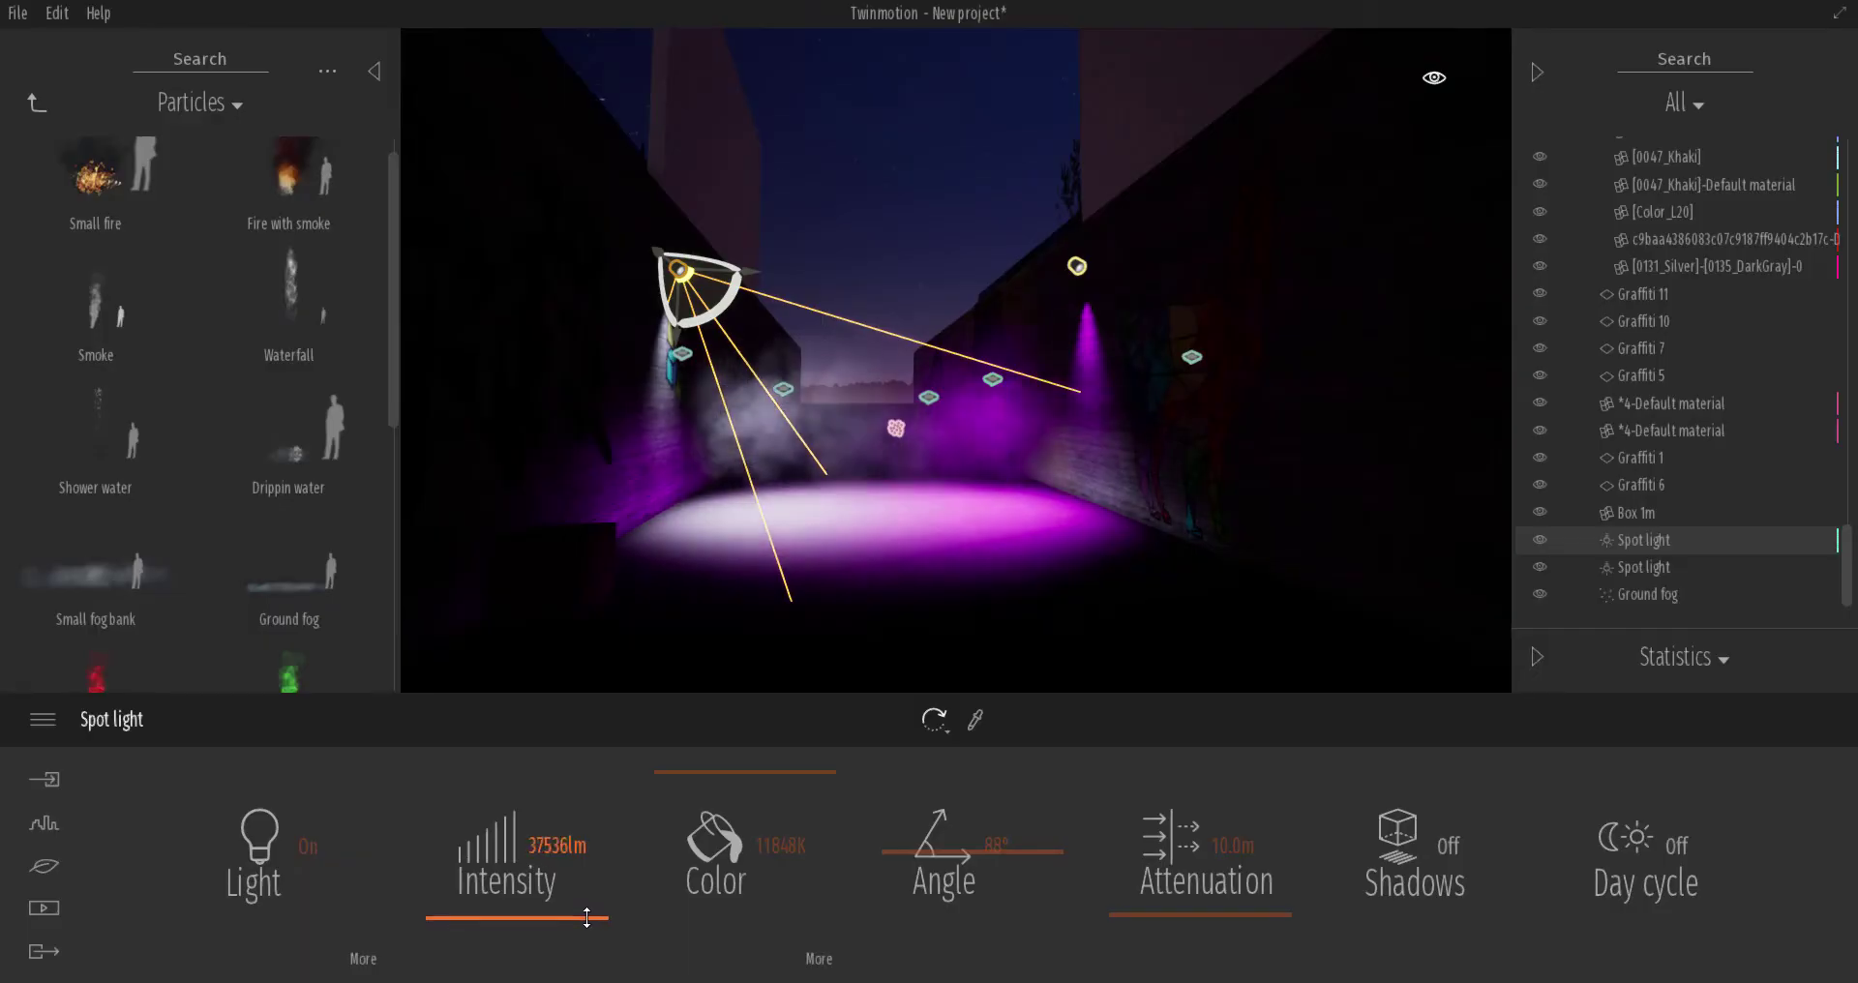
scroll(980, 516, up, 4)
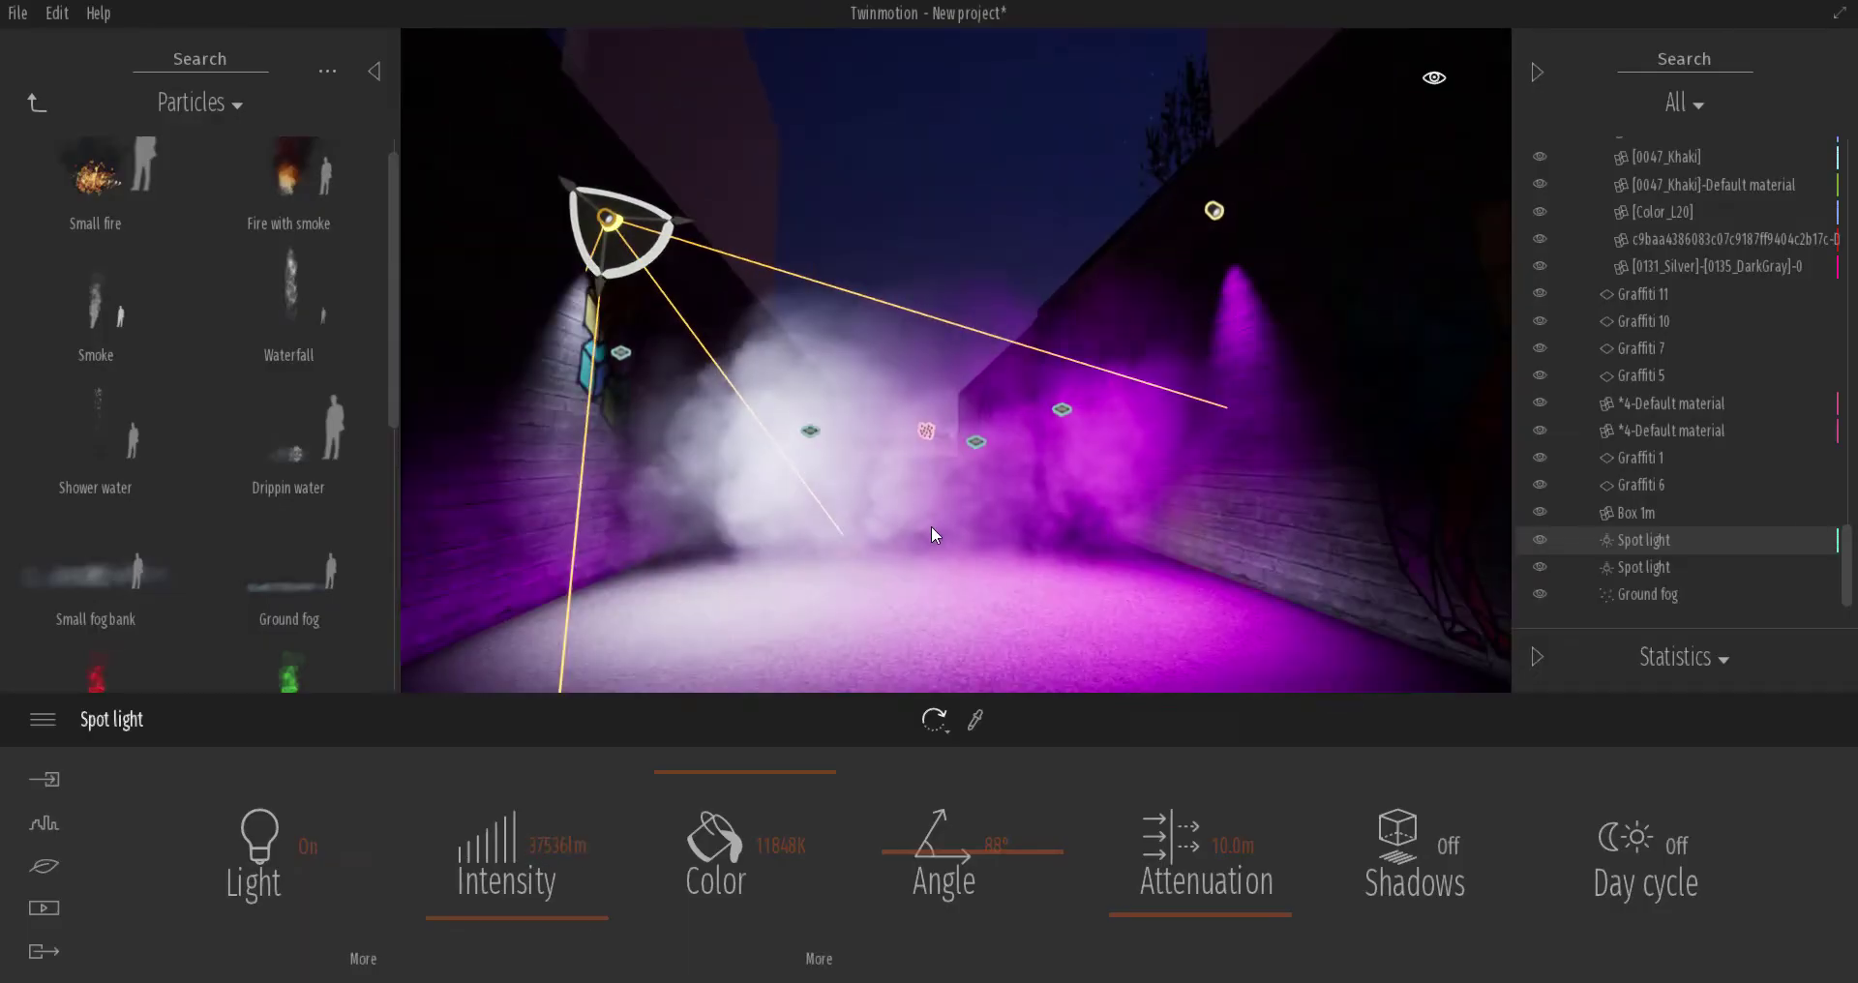
click(811, 432)
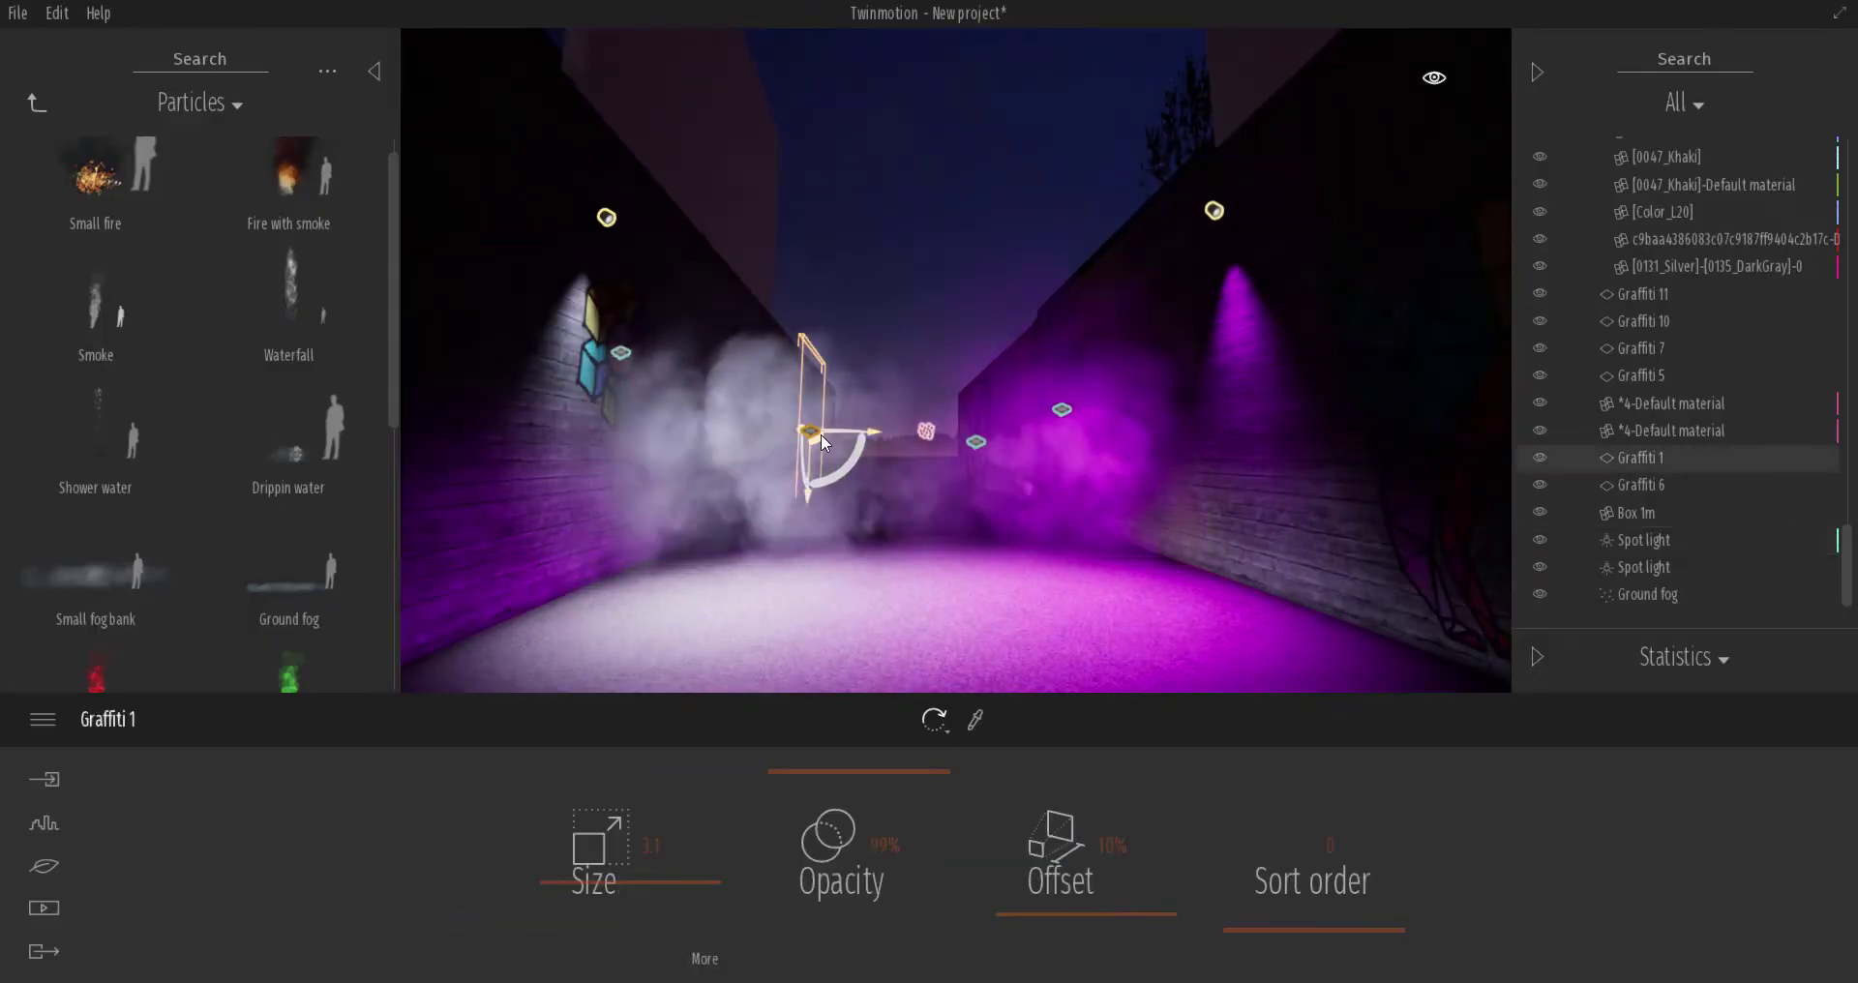
click(608, 218)
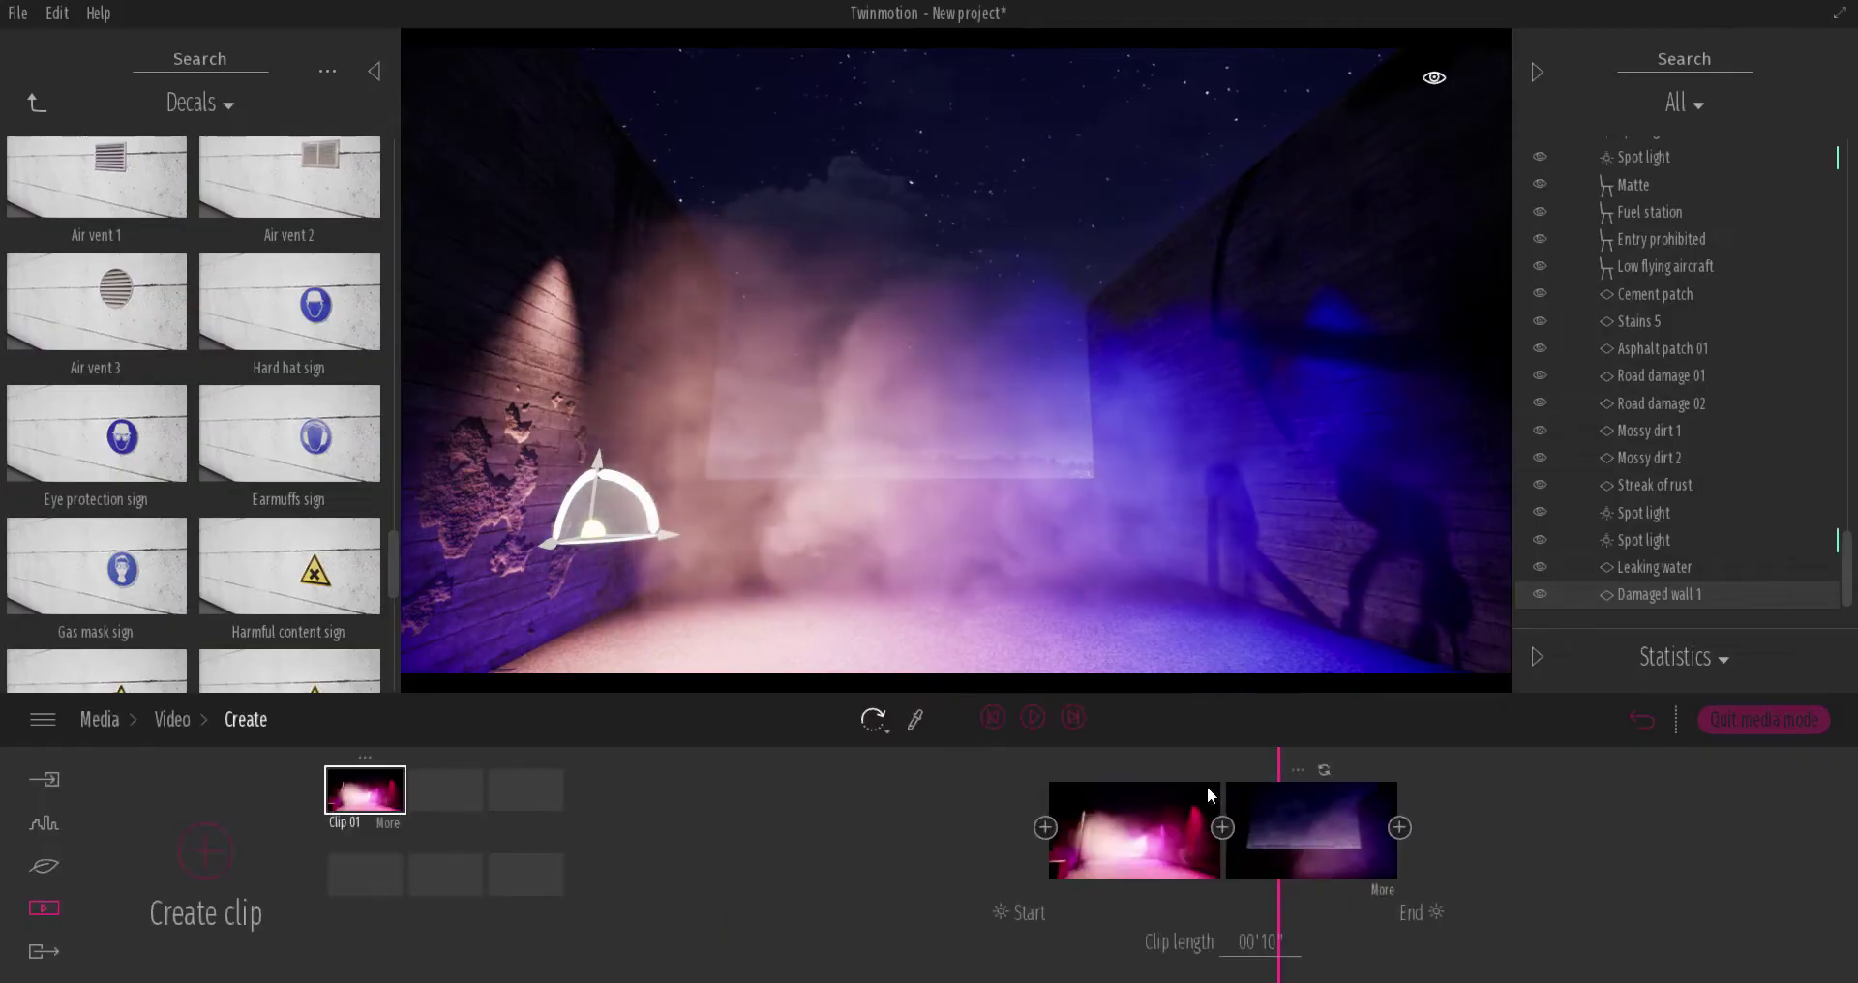
Step: Play Clip 01, select its second keyframe, and adjust the time of day at the end of the clip
click(1033, 717)
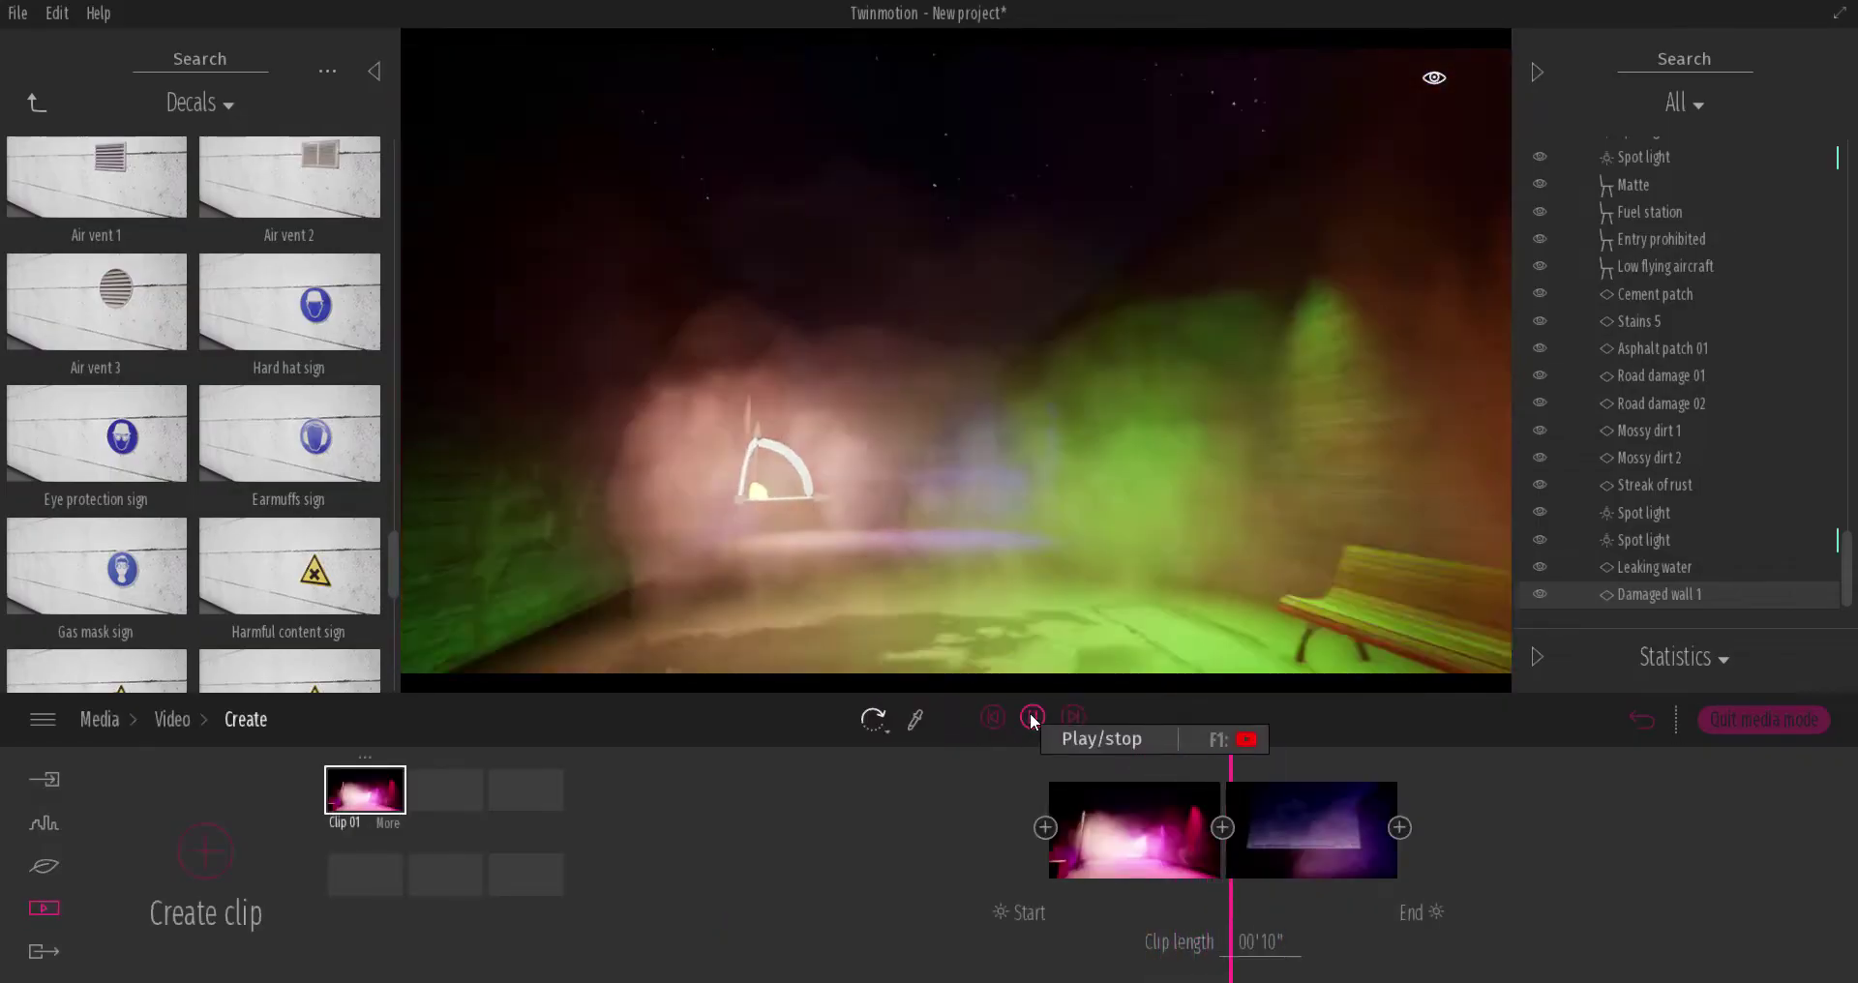
click(1058, 487)
click(1423, 915)
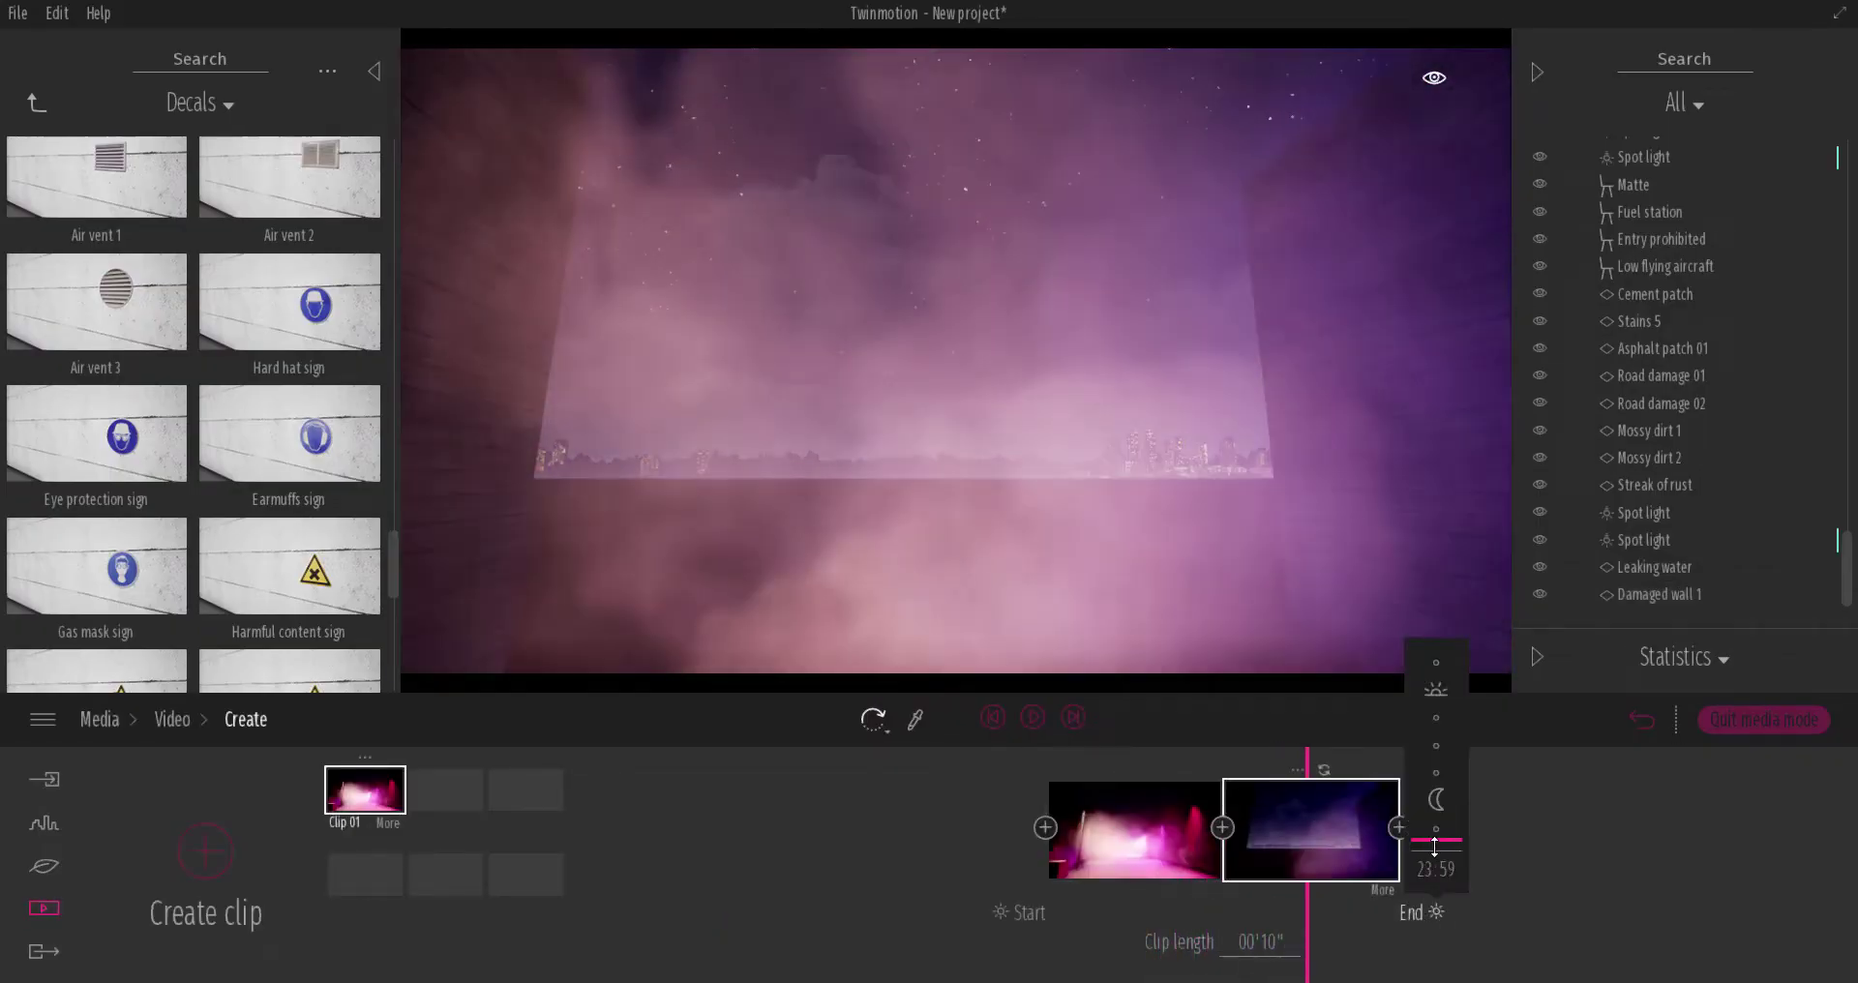
drag(1434, 847, 1434, 836)
Step: Look through the second keyframe's settings, including its camera settings, and play Clip 01 again
click(1386, 891)
click(629, 856)
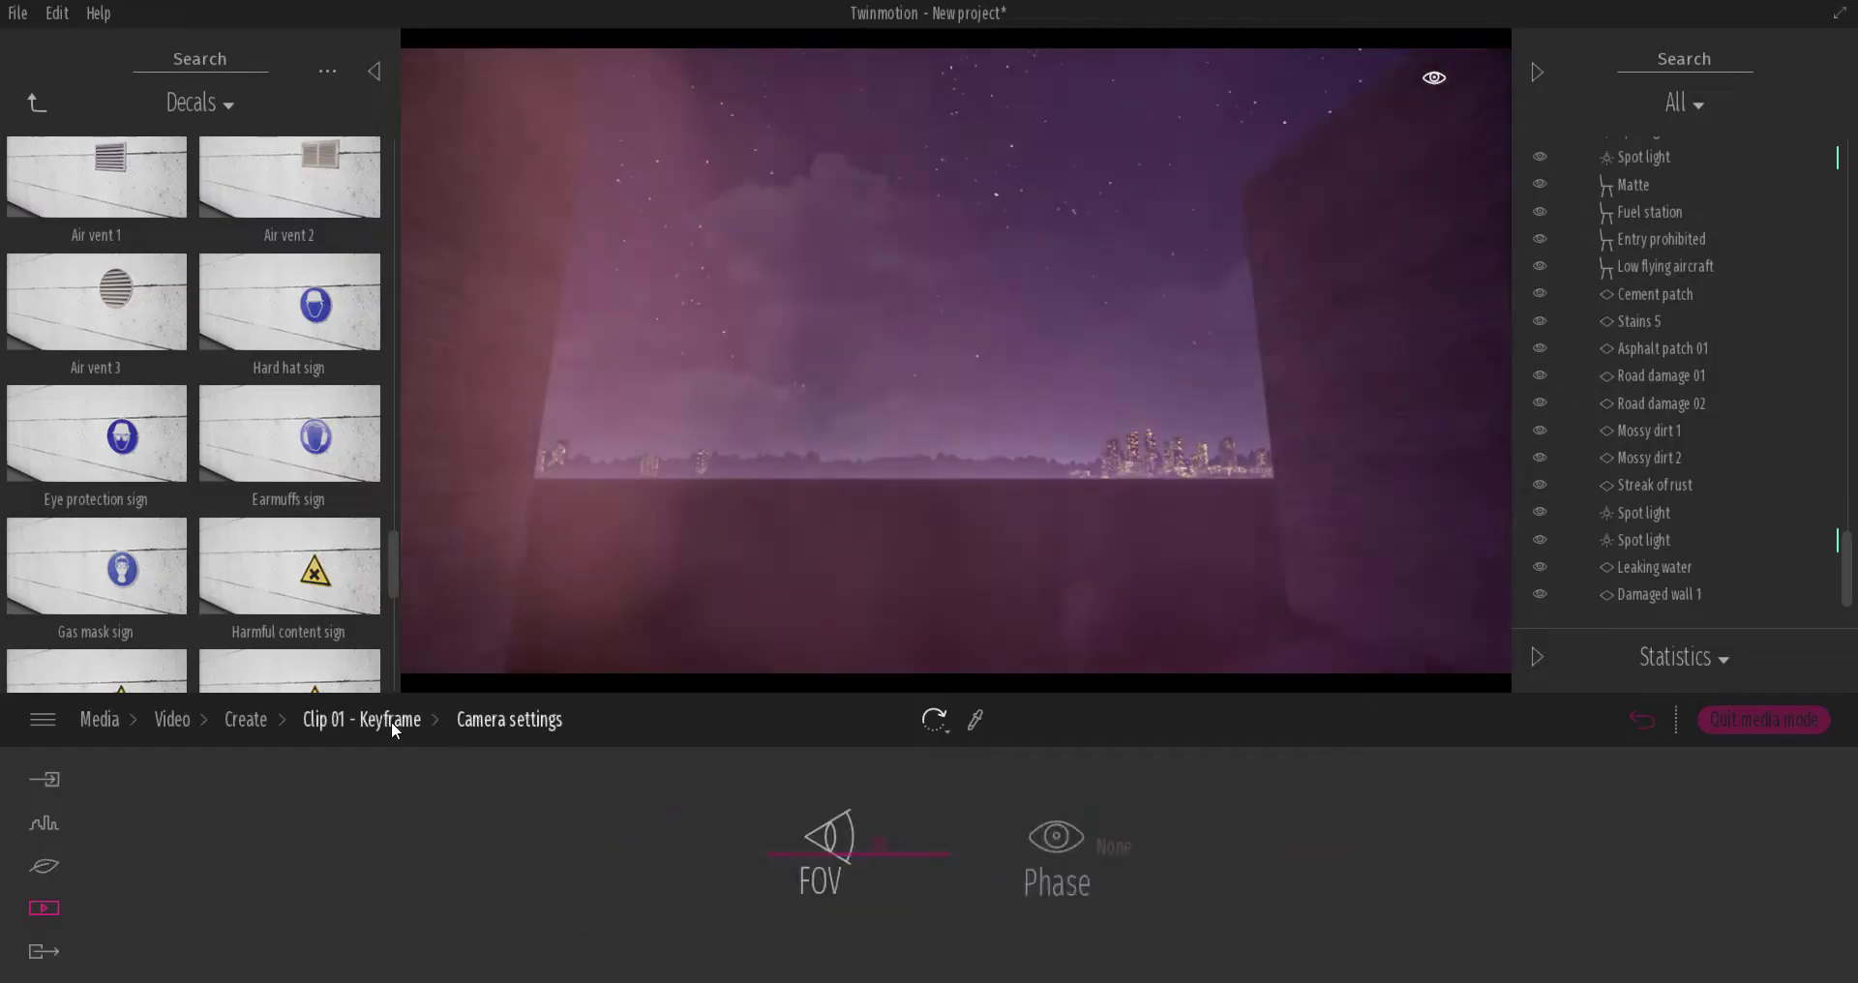
click(386, 722)
click(1088, 856)
click(245, 719)
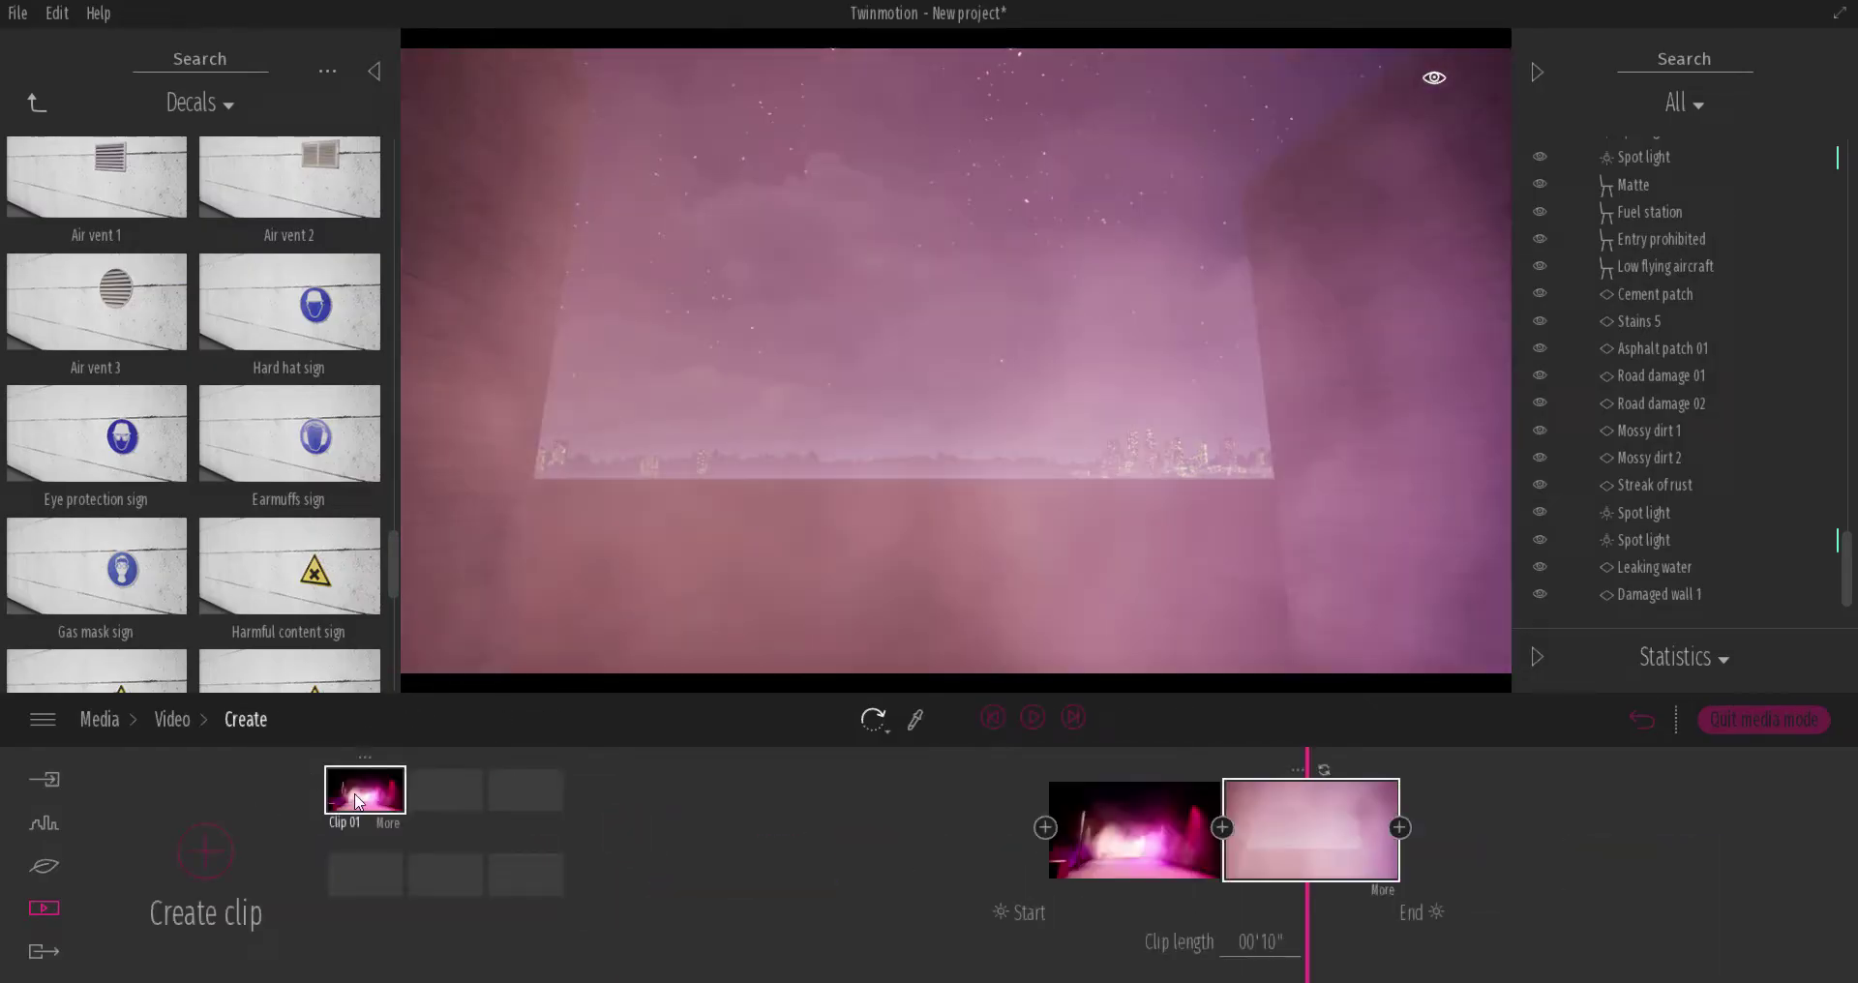
click(1033, 717)
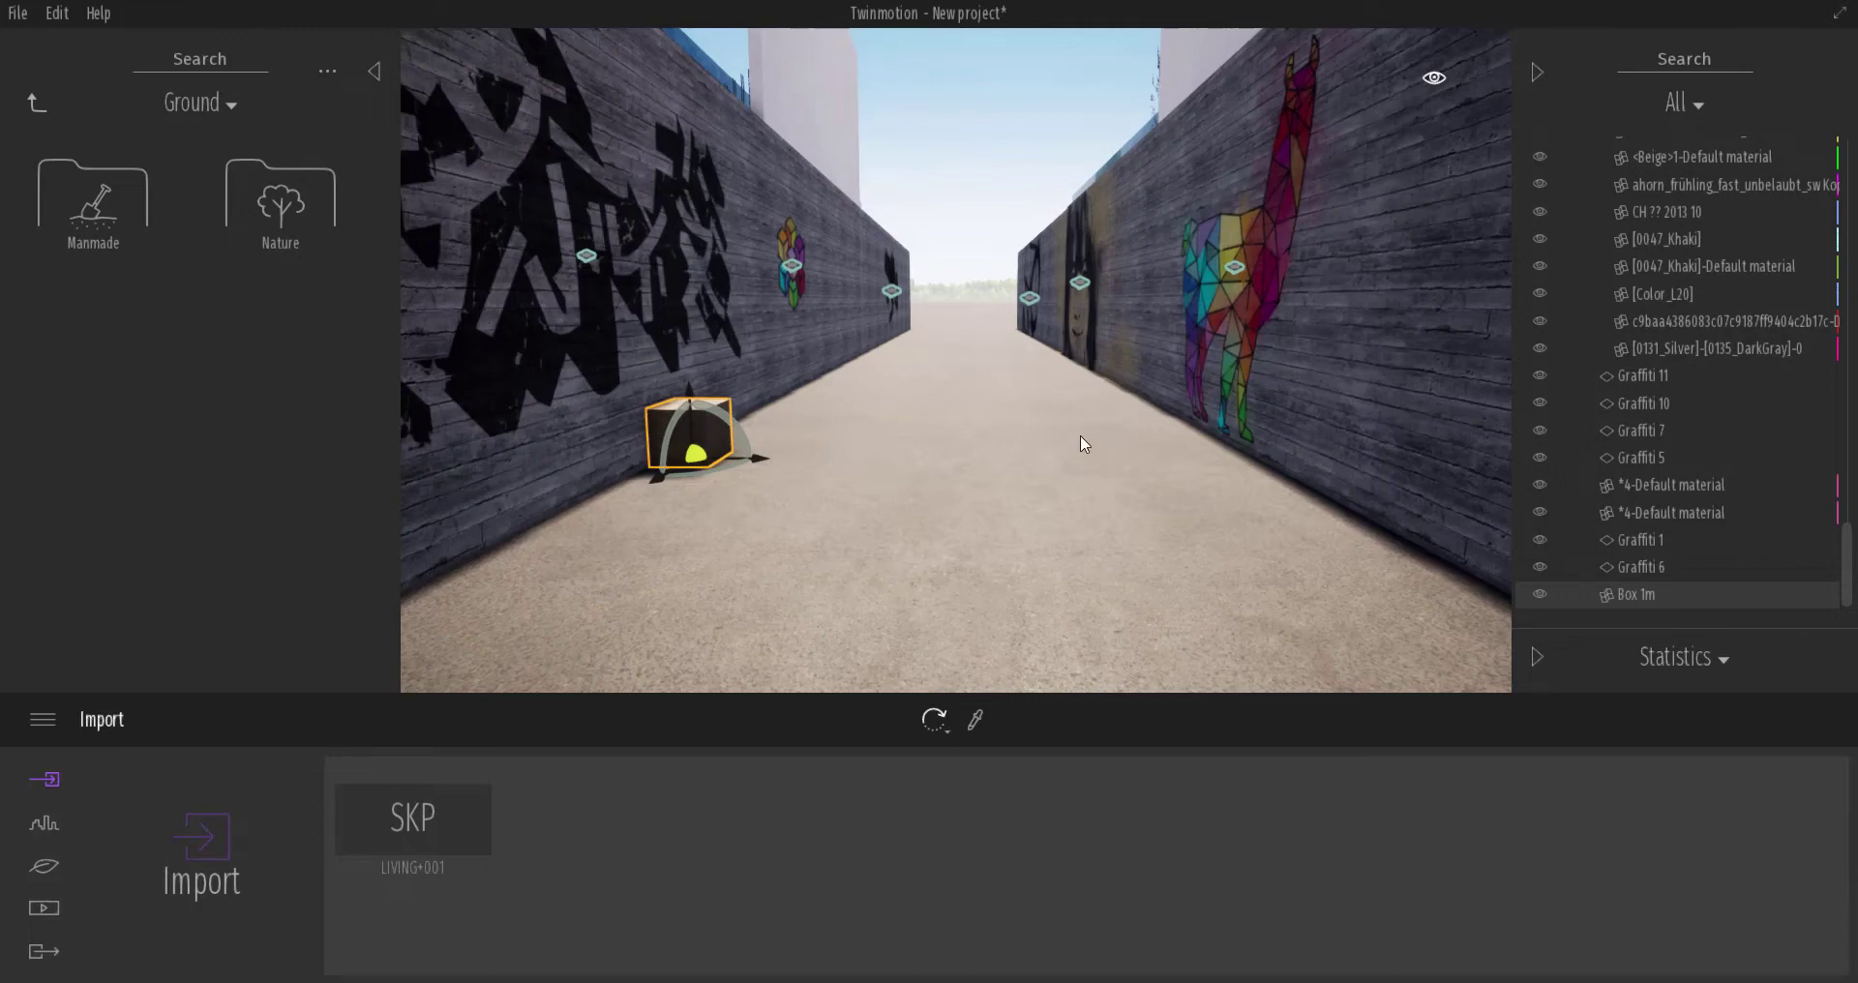
Step: Examine the alley and its two graffiti walls from outside and from inside the passage
scroll(1056, 376, down, 5)
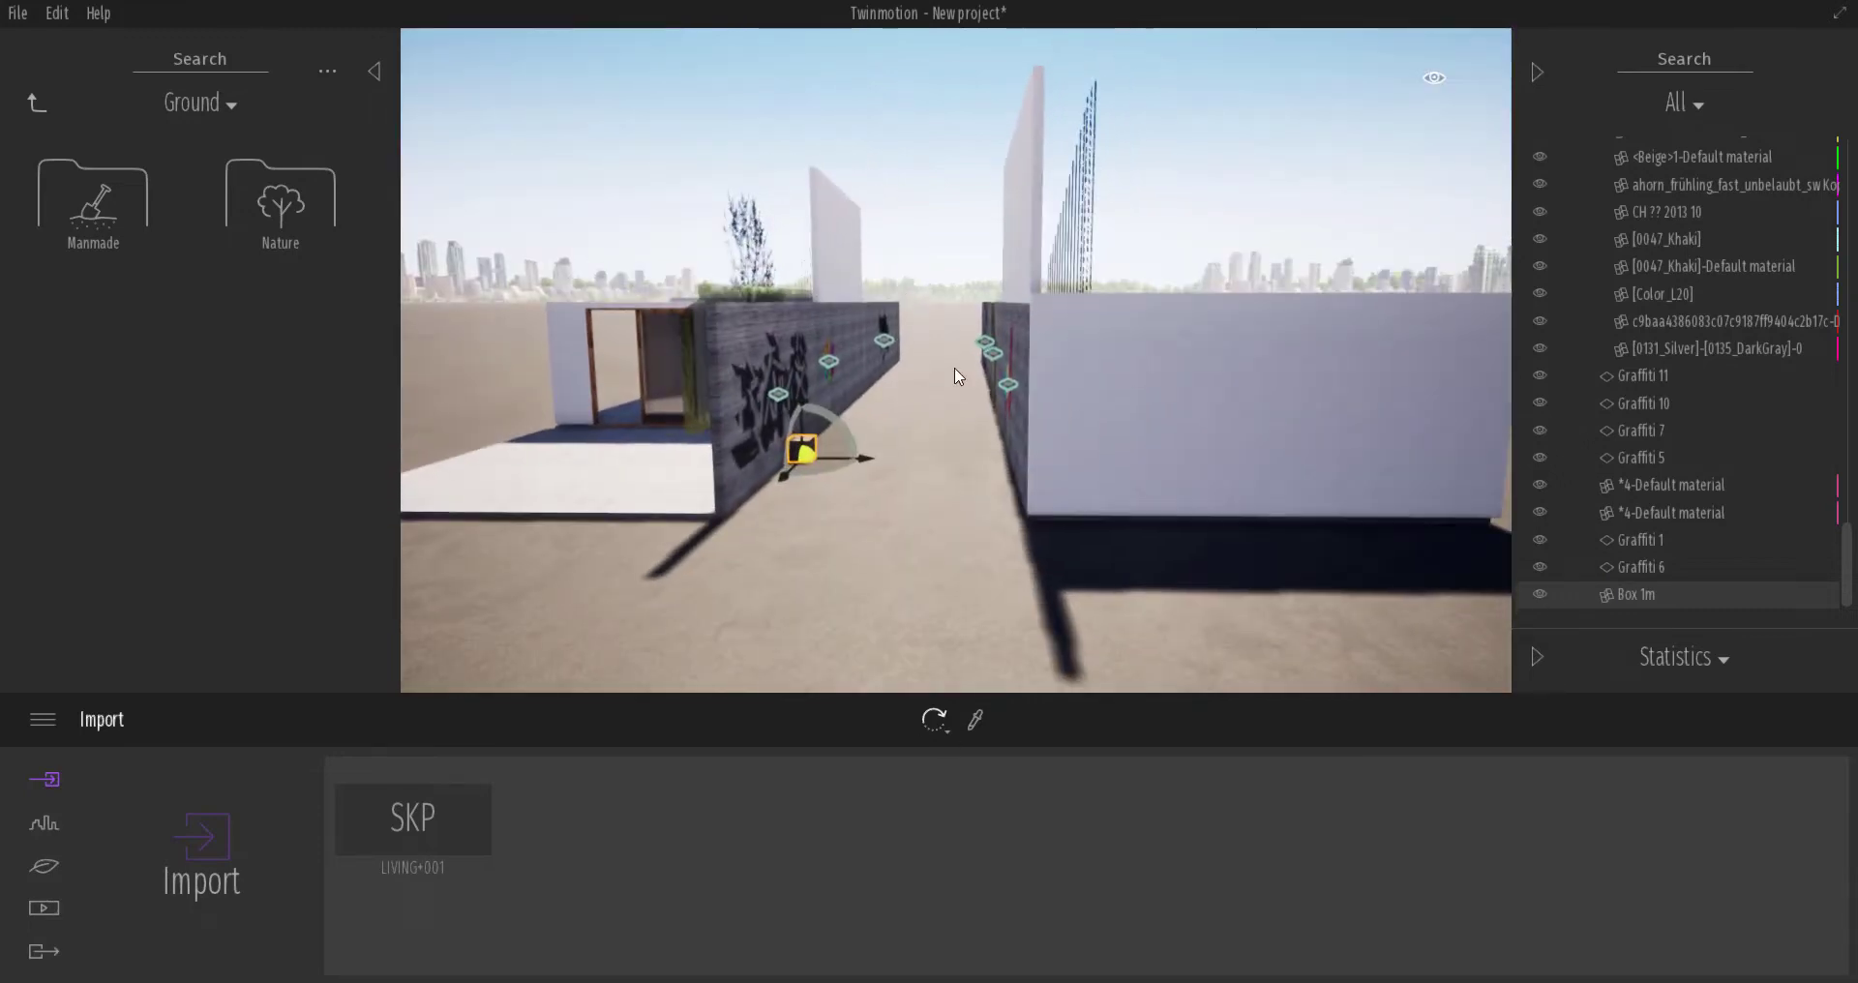
click(1200, 407)
shift+middle_drag(754, 490, 933, 474)
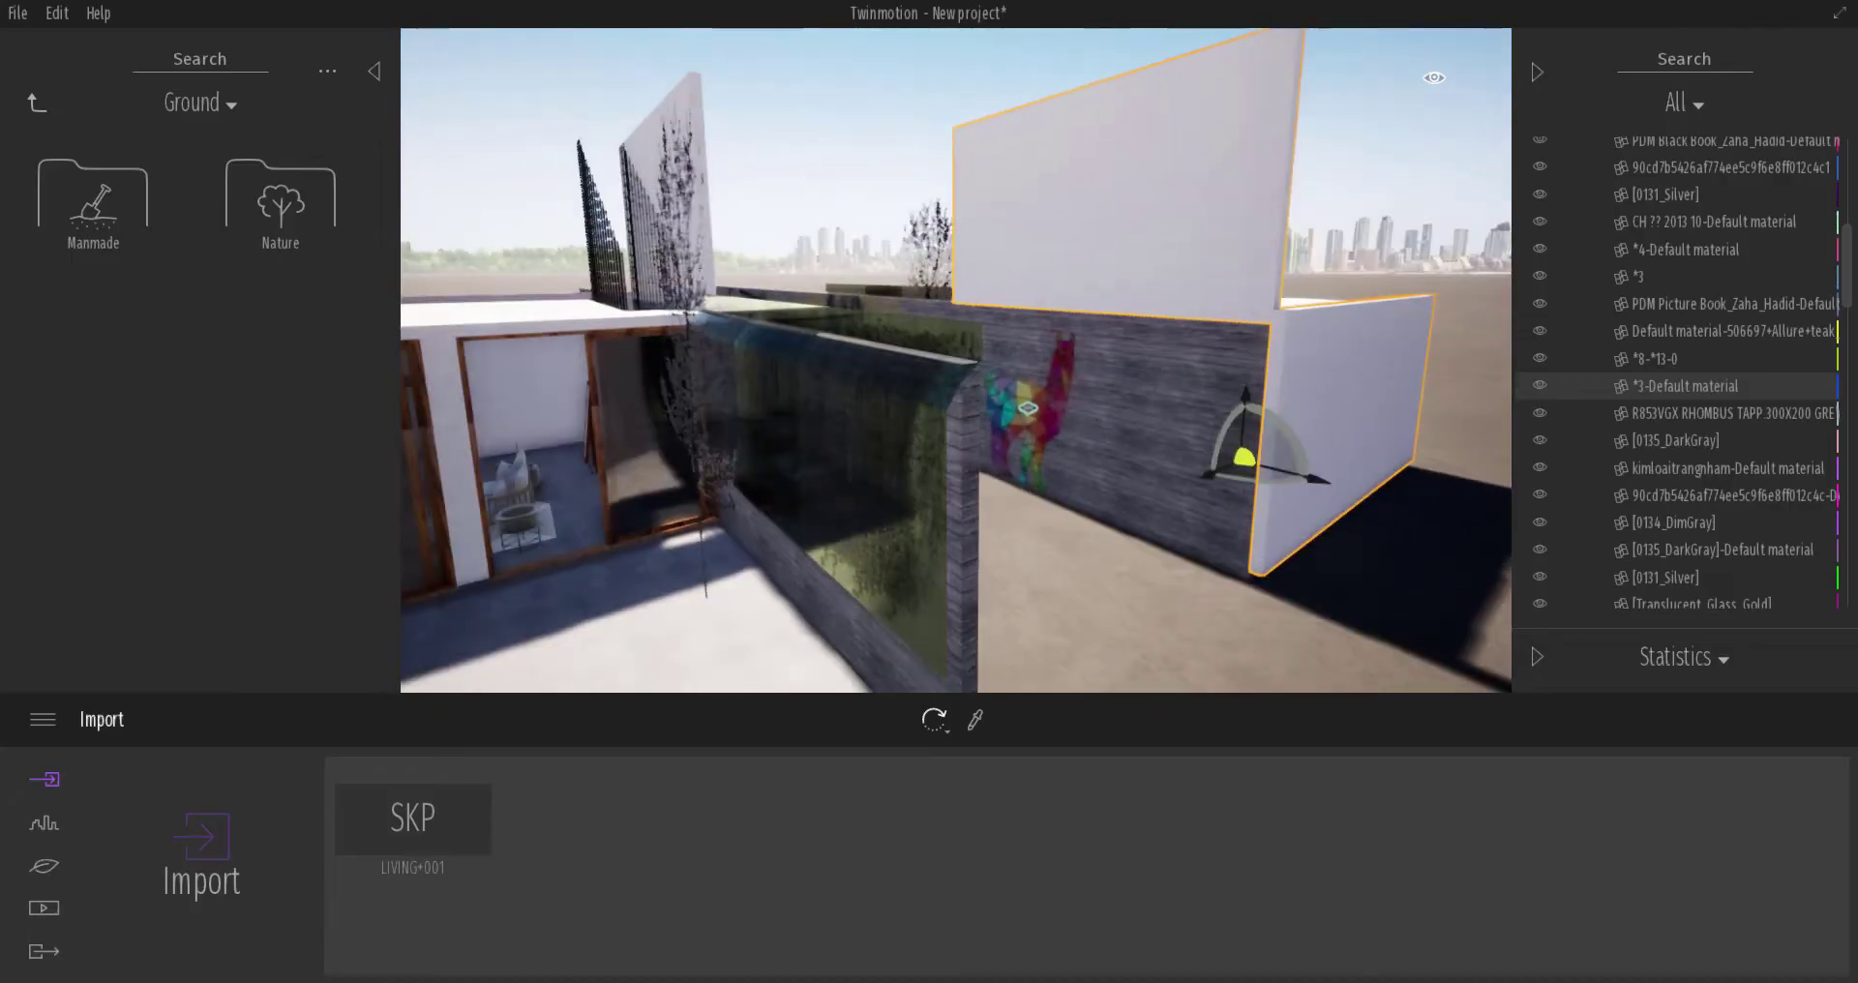
scroll(739, 470, down, 5)
shift+middle_drag(740, 470, 973, 441)
scroll(974, 441, up, 6)
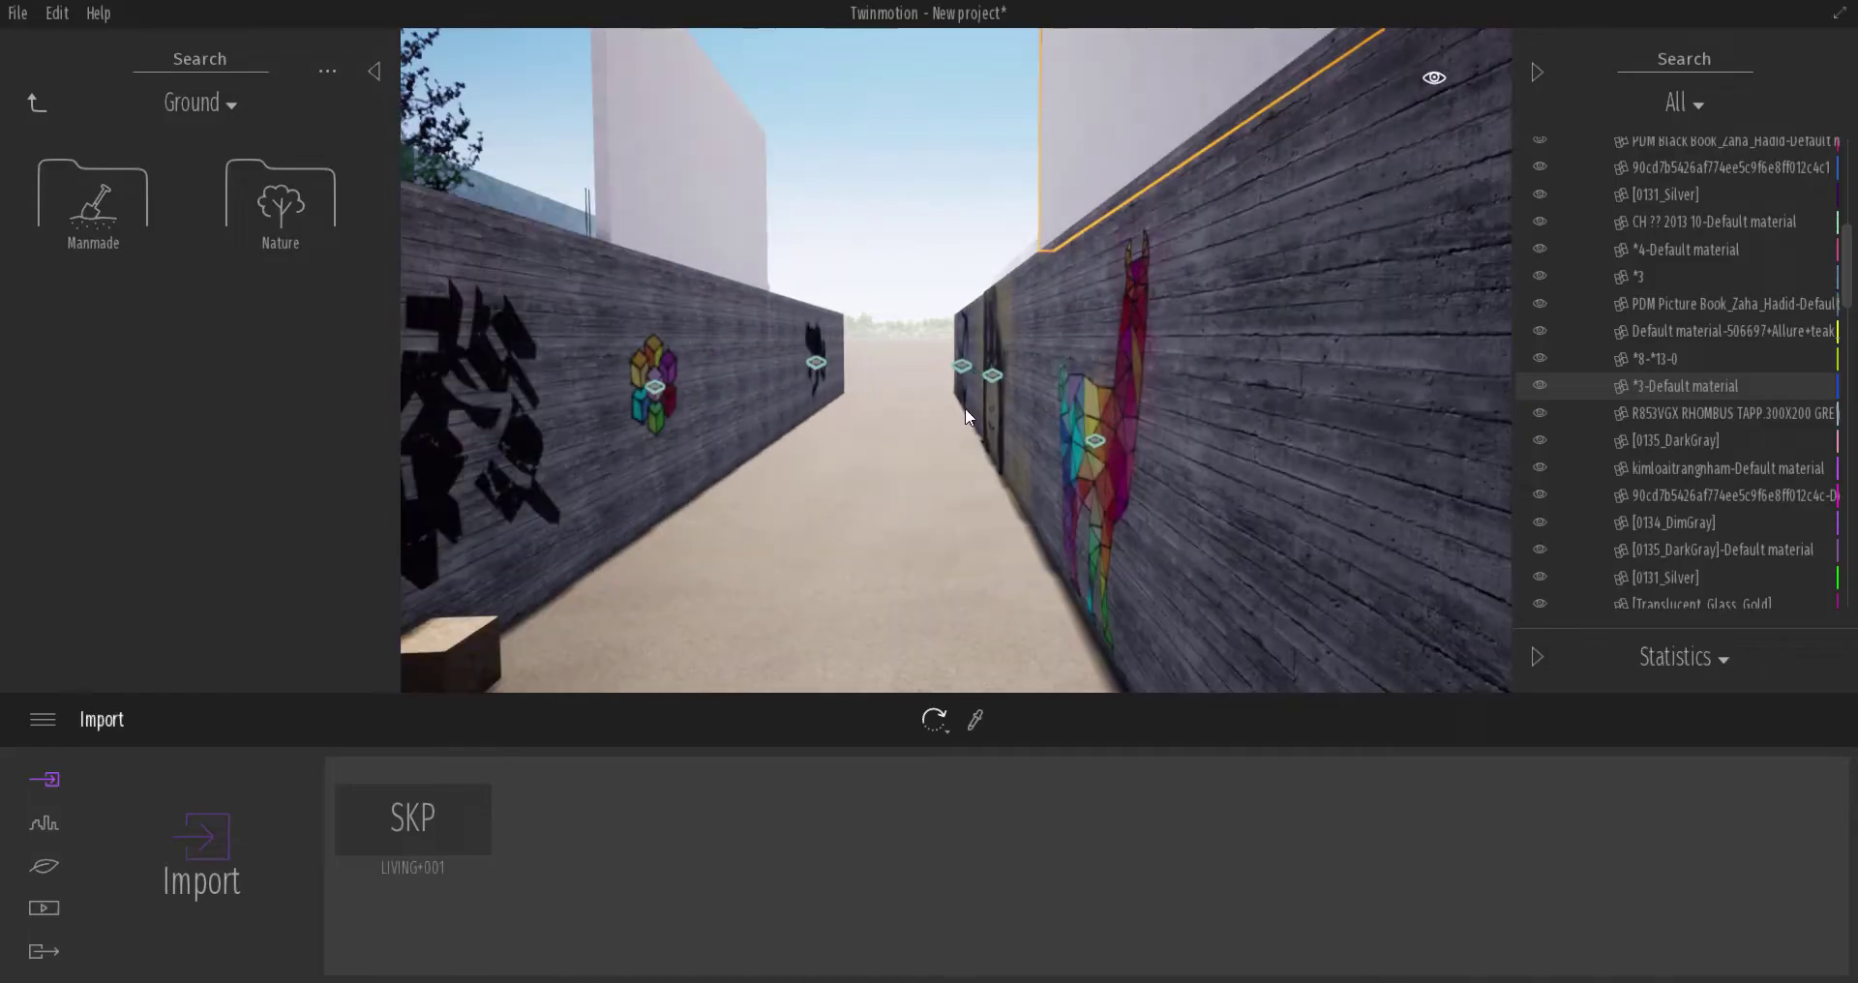
right_drag(966, 409, 958, 368)
middle_drag(958, 418, 1065, 370)
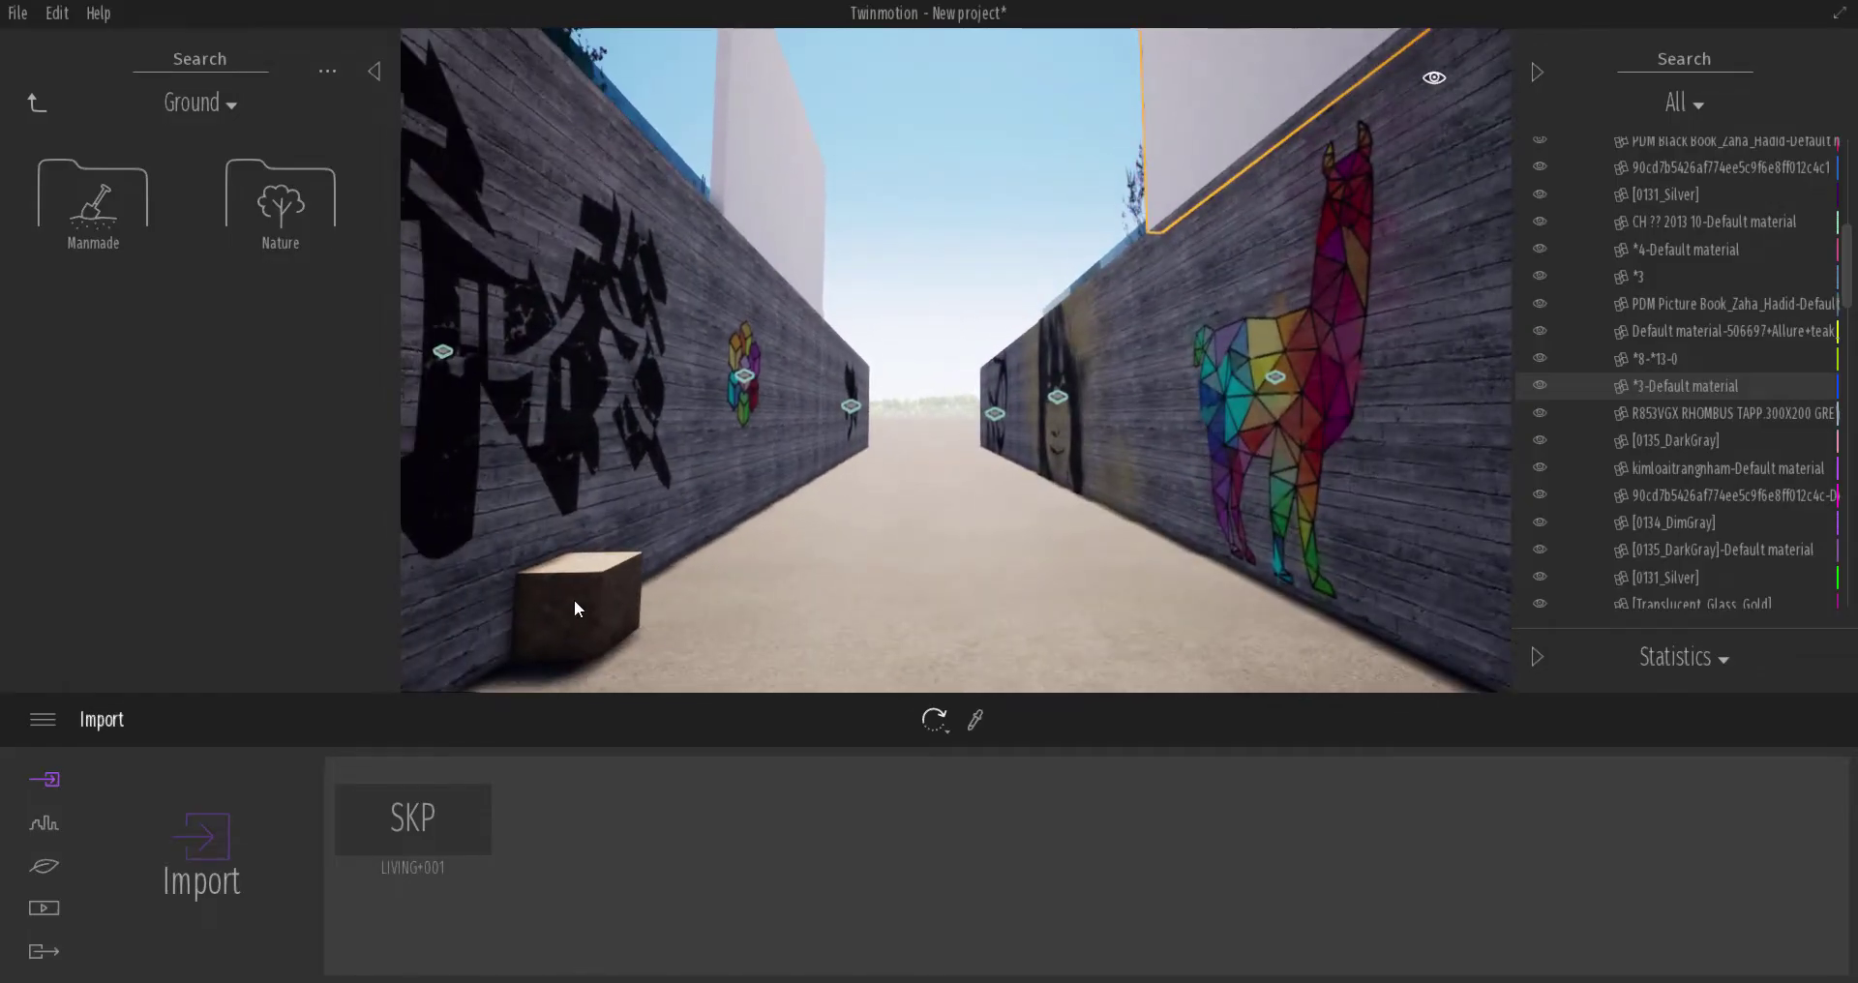
Step: Move the 1 m box slightly away from the black graffiti wall into the alley
click(574, 608)
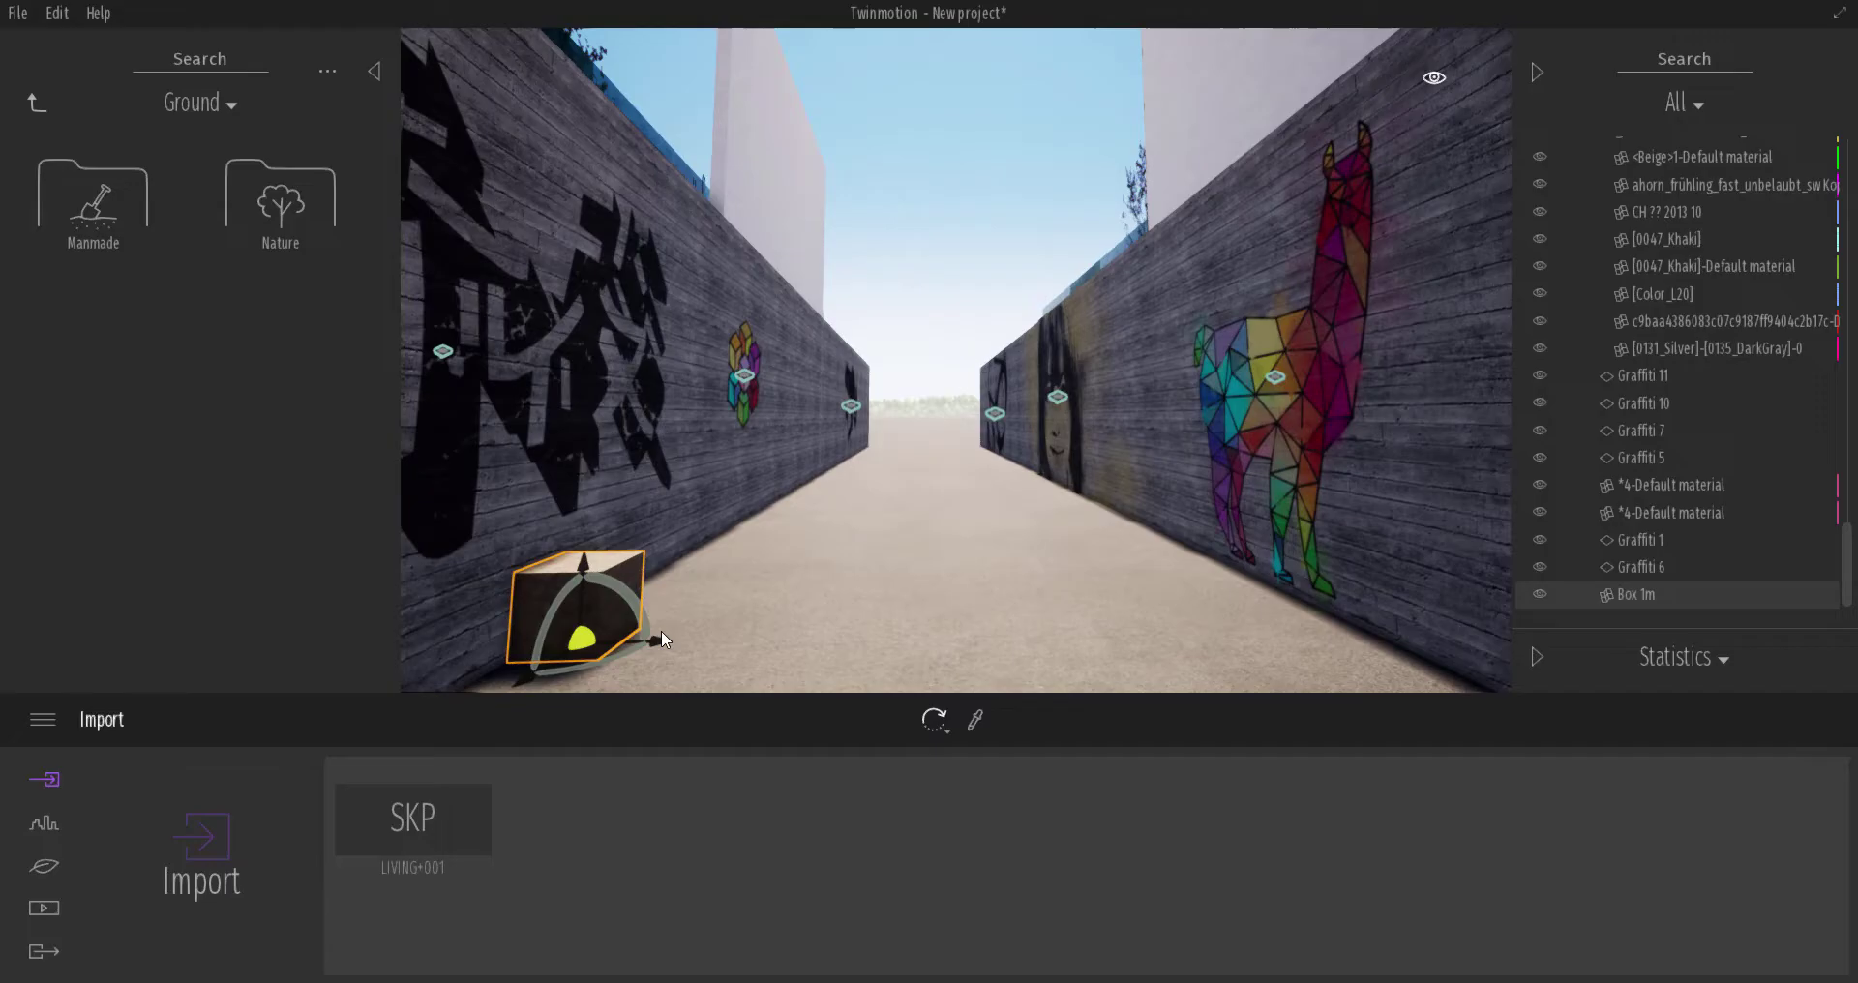
mouse_move(660, 630)
mouse_down()
mouse_move(753, 632)
mouse_move(686, 634)
mouse_up()
scroll(1128, 450, down, 1)
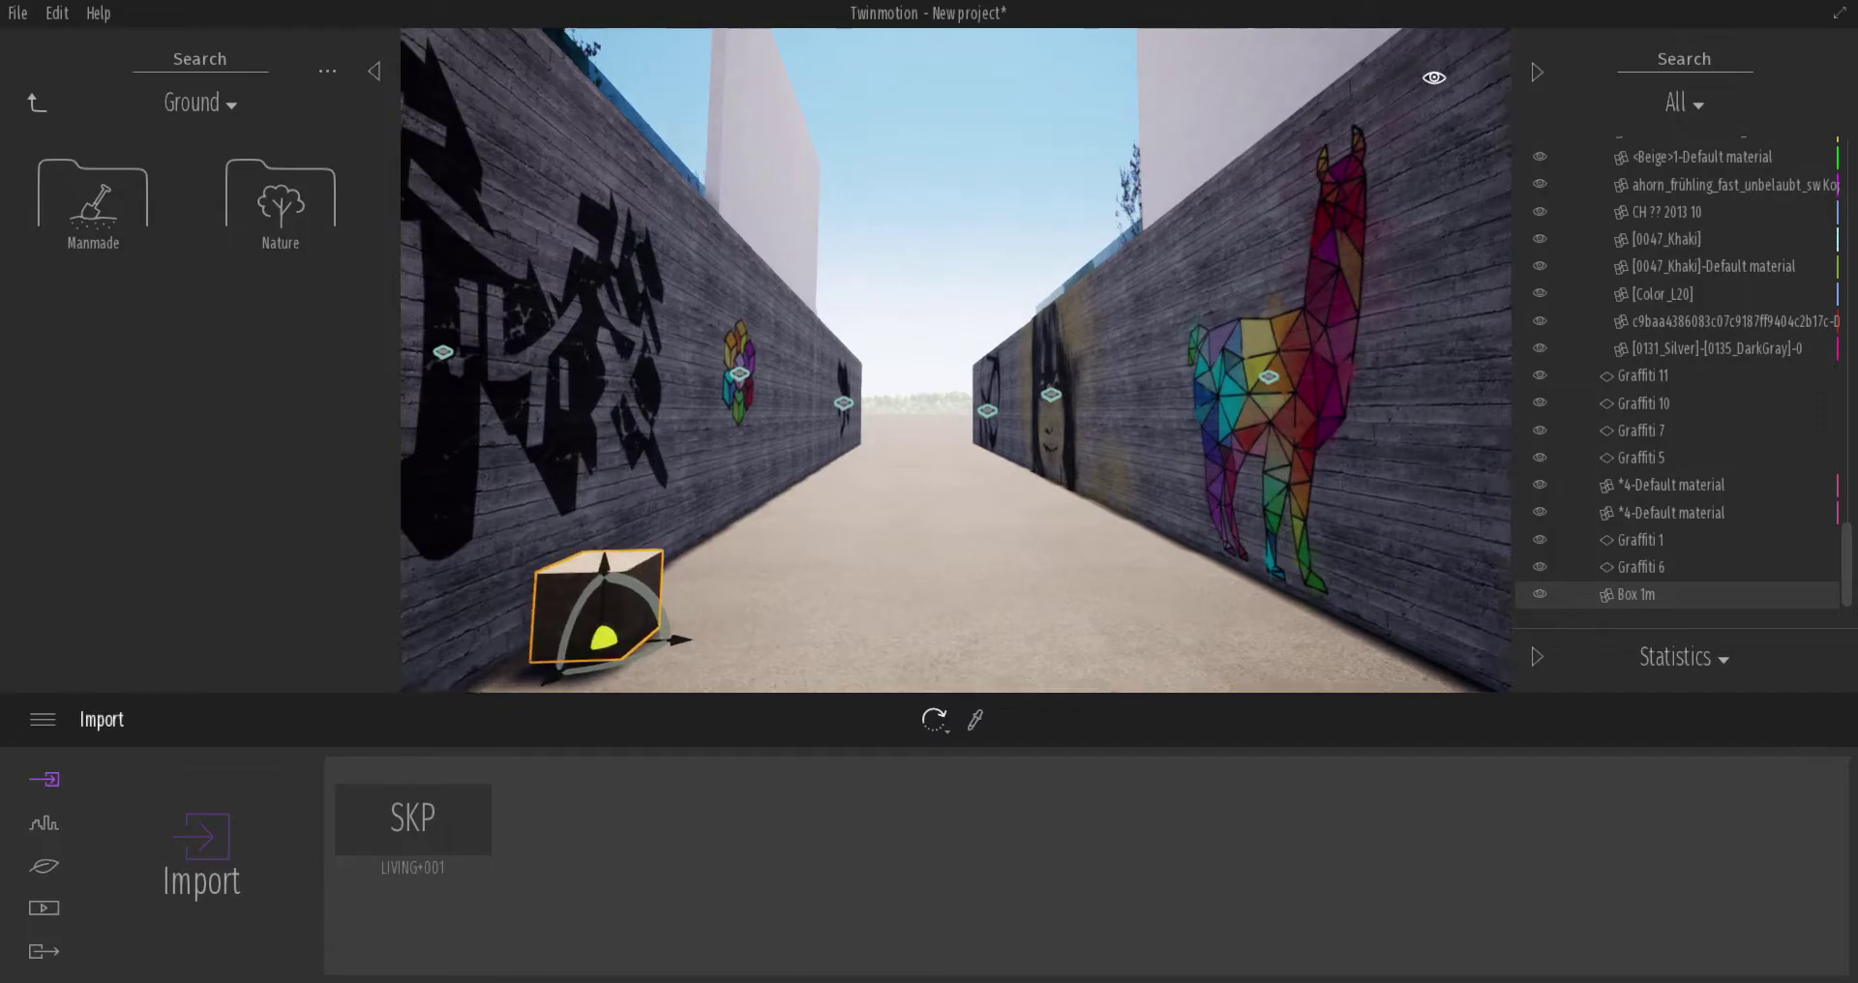
right_drag(1128, 450, 1194, 466)
drag(1113, 447, 1125, 453)
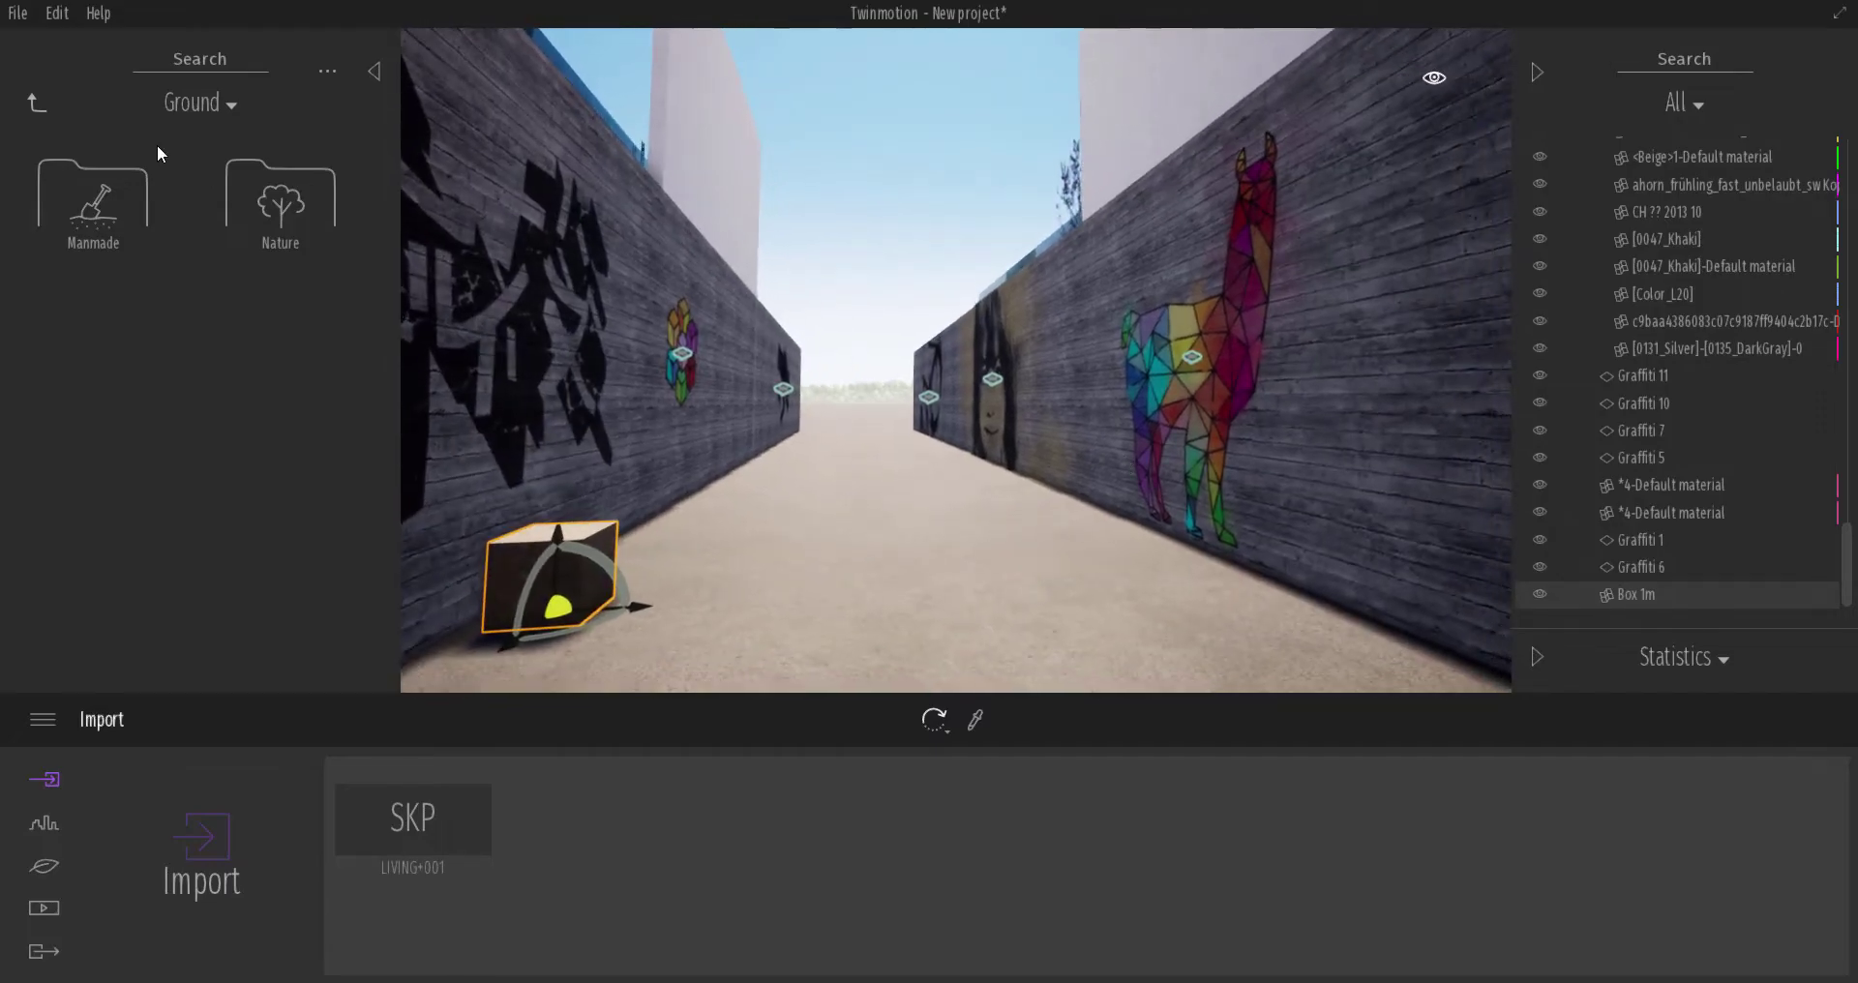
Step: Place a Spot light from the Lights library high on the wall opposite the llama graffiti
click(40, 106)
click(40, 107)
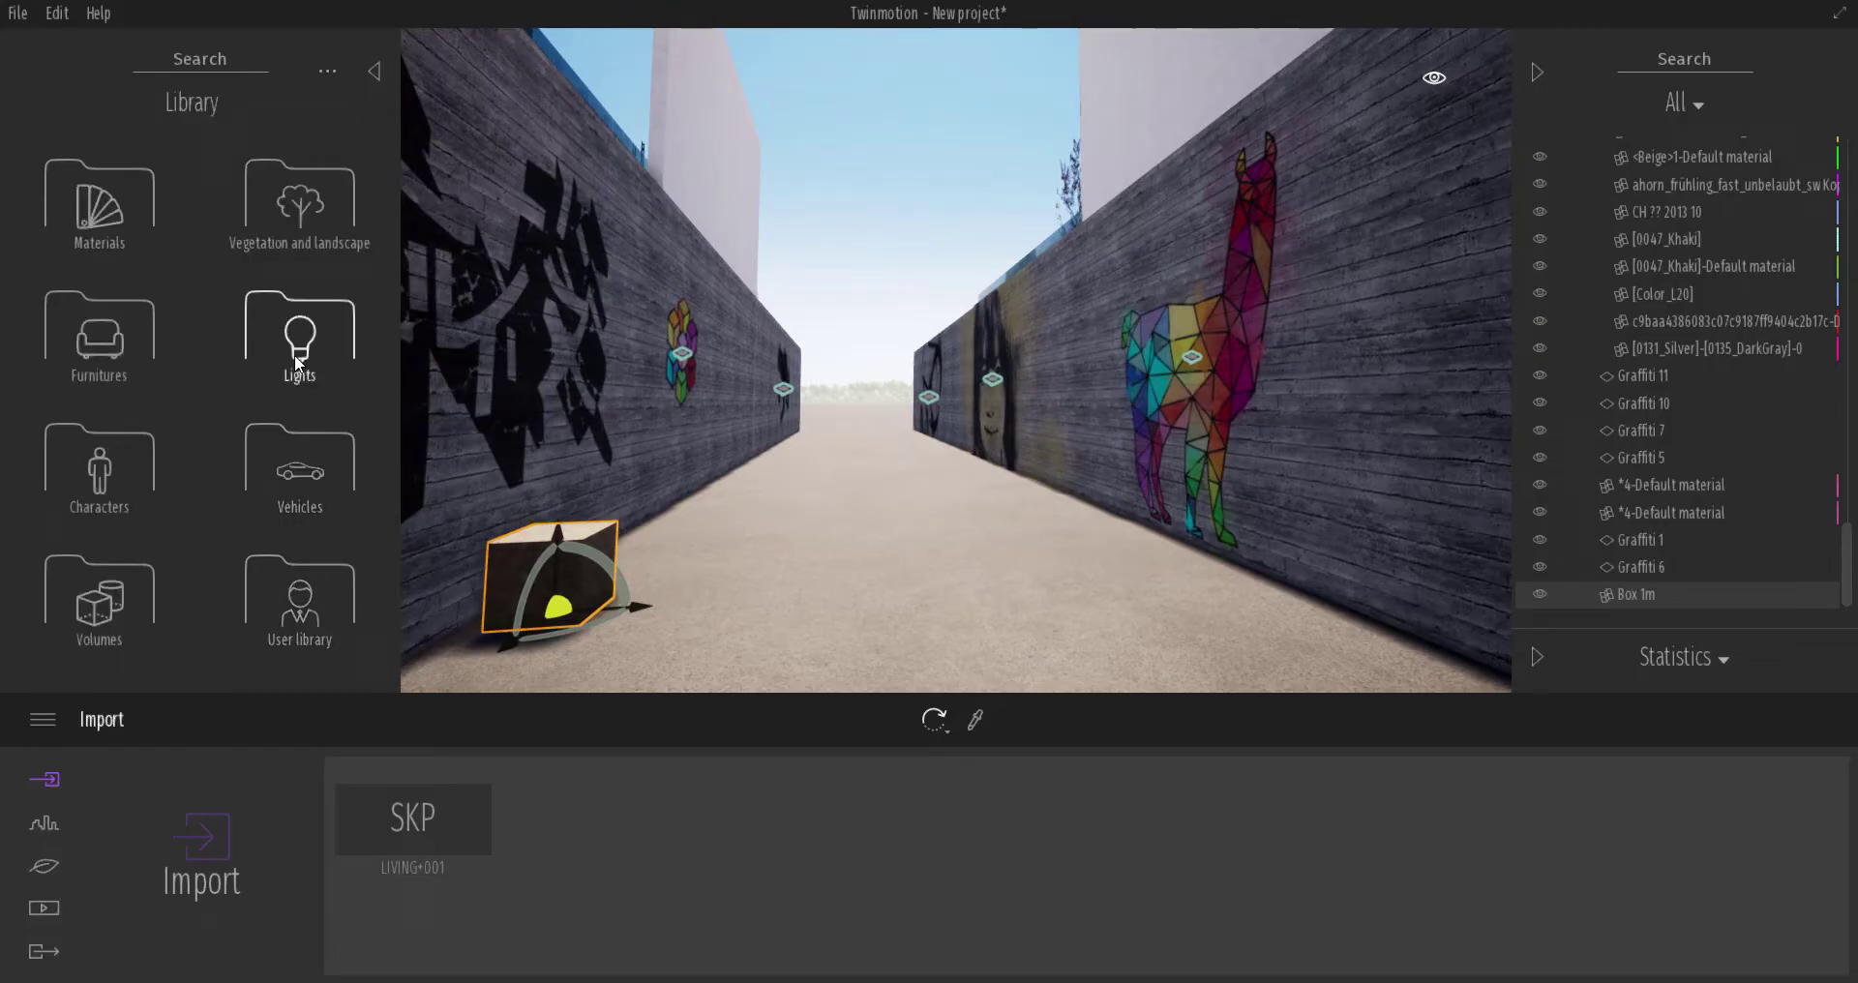
click(308, 327)
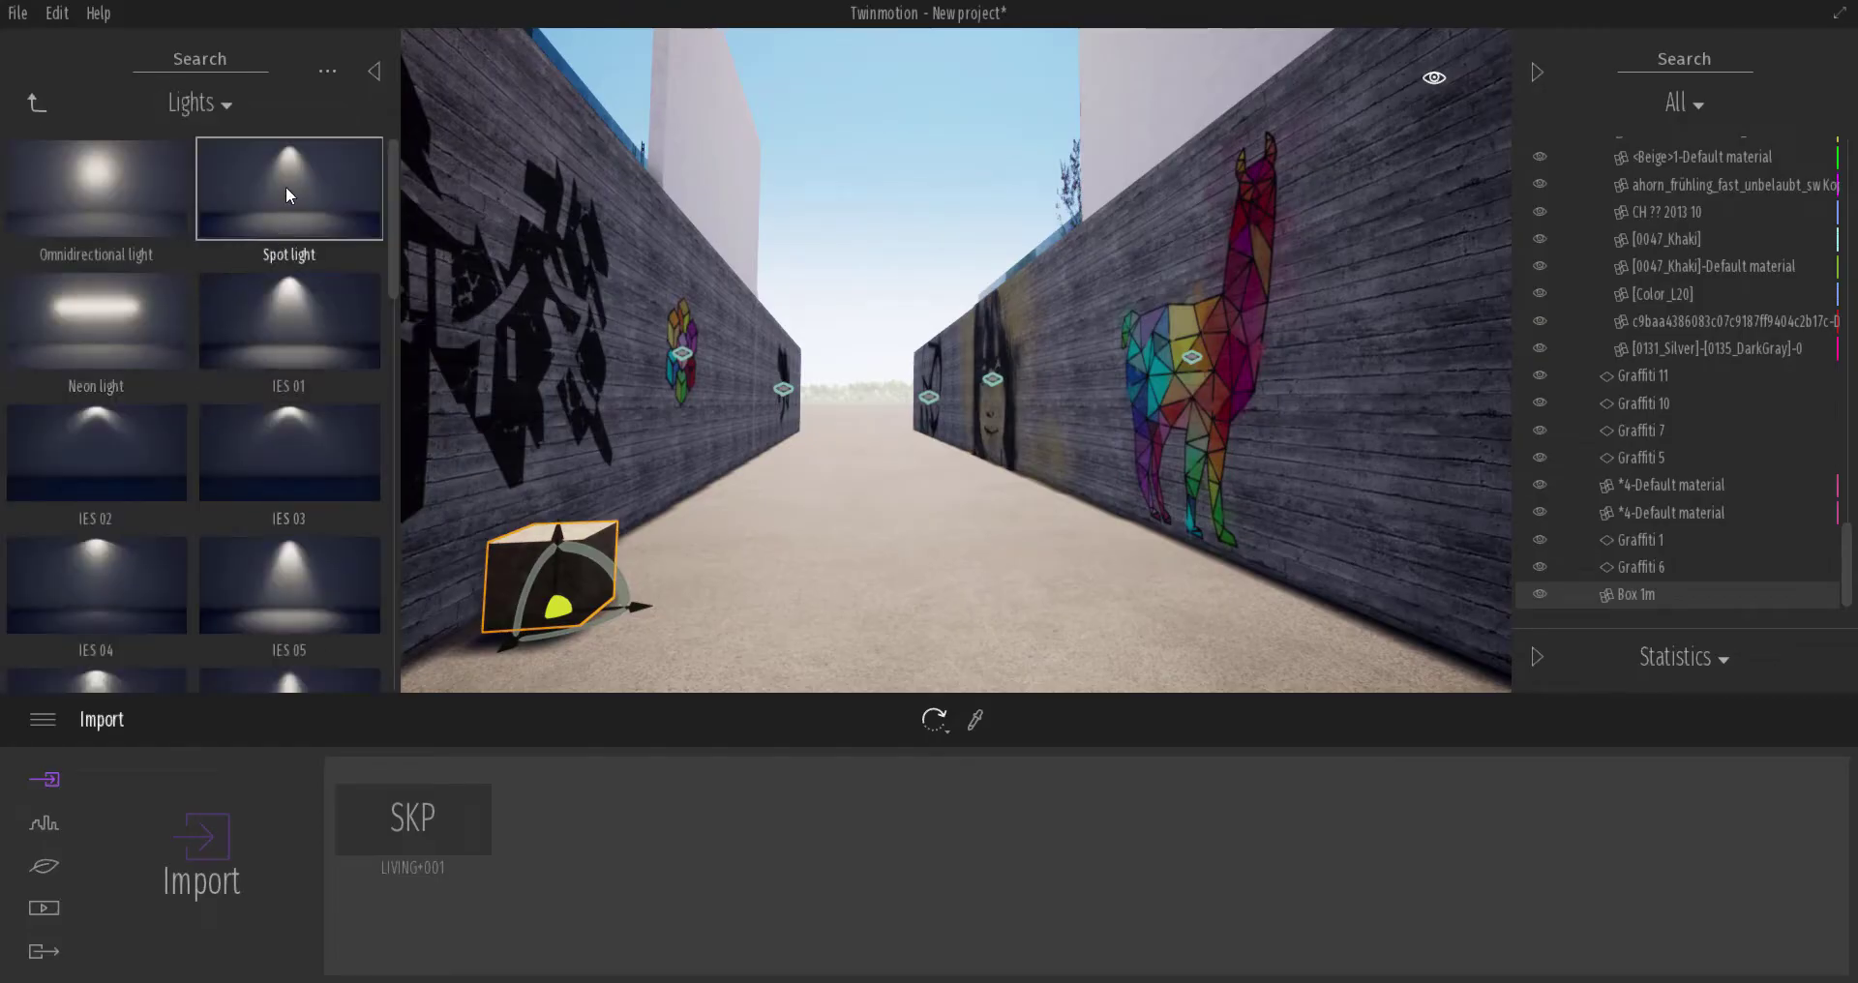
drag(287, 186, 670, 267)
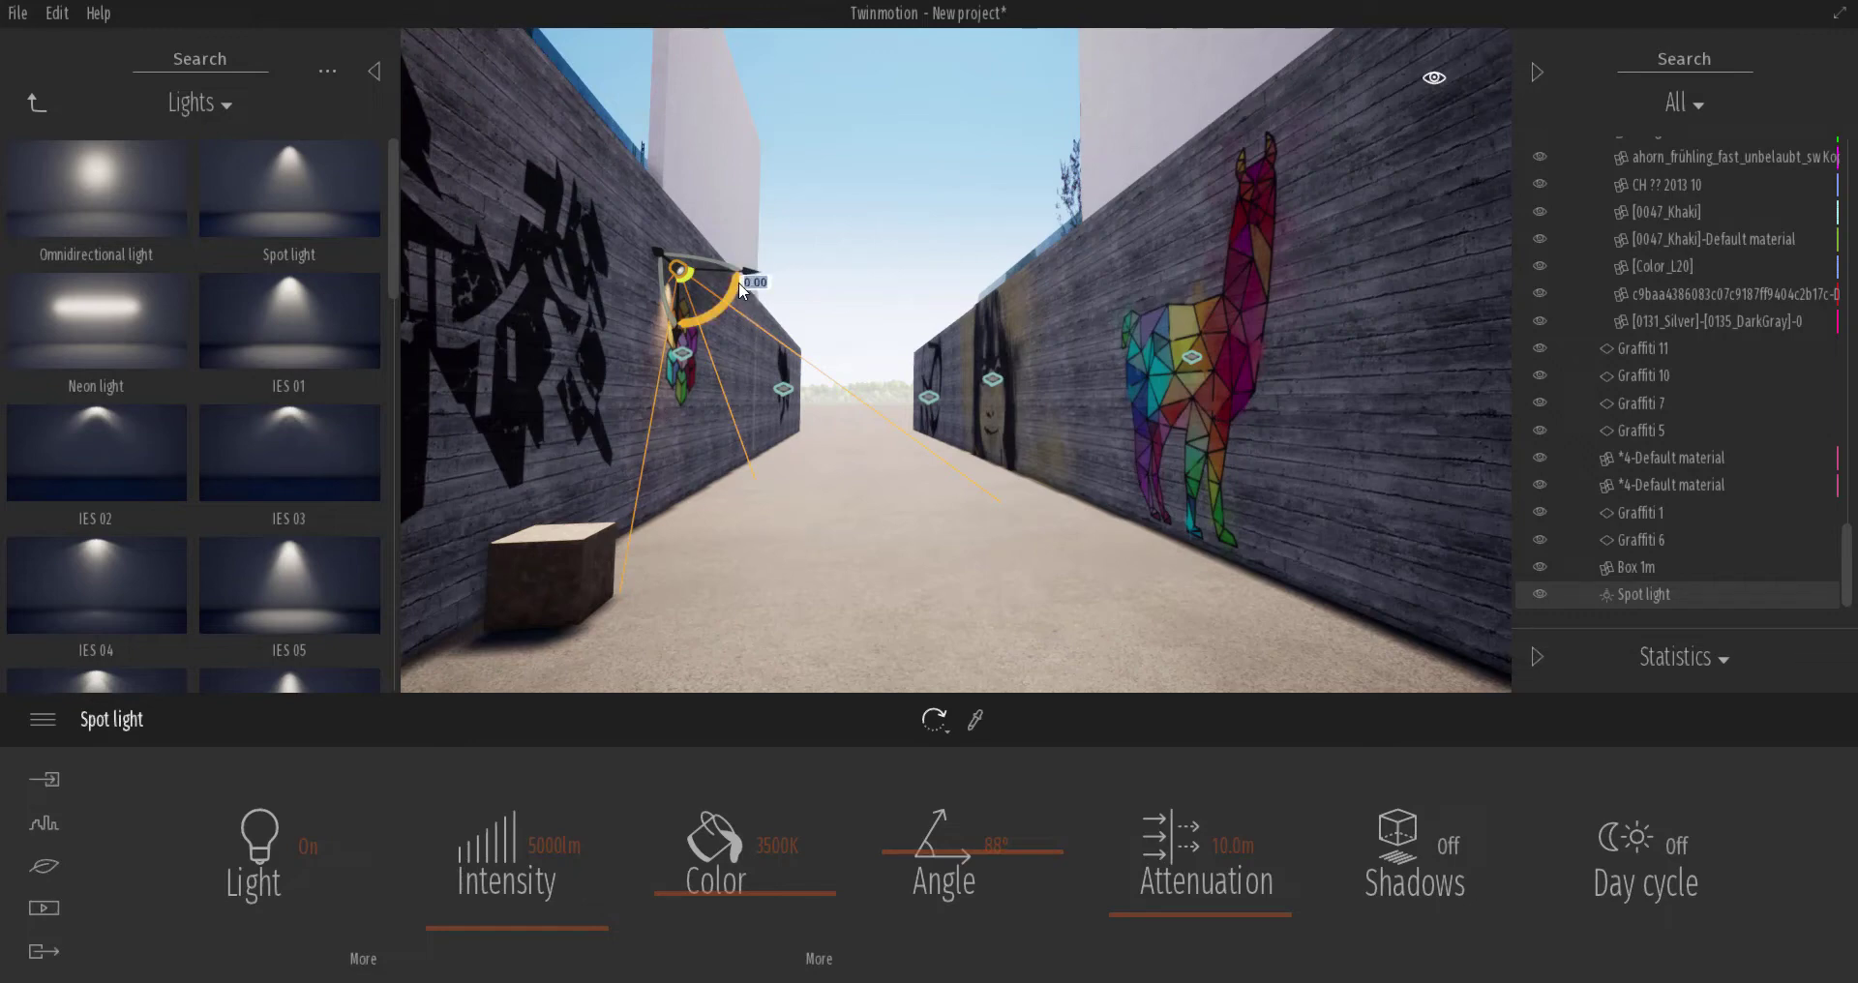
Step: Copy the spot light as one instance about 3.66 m across to the llama graffiti wall and adjust its placement
drag(748, 278, 1056, 324)
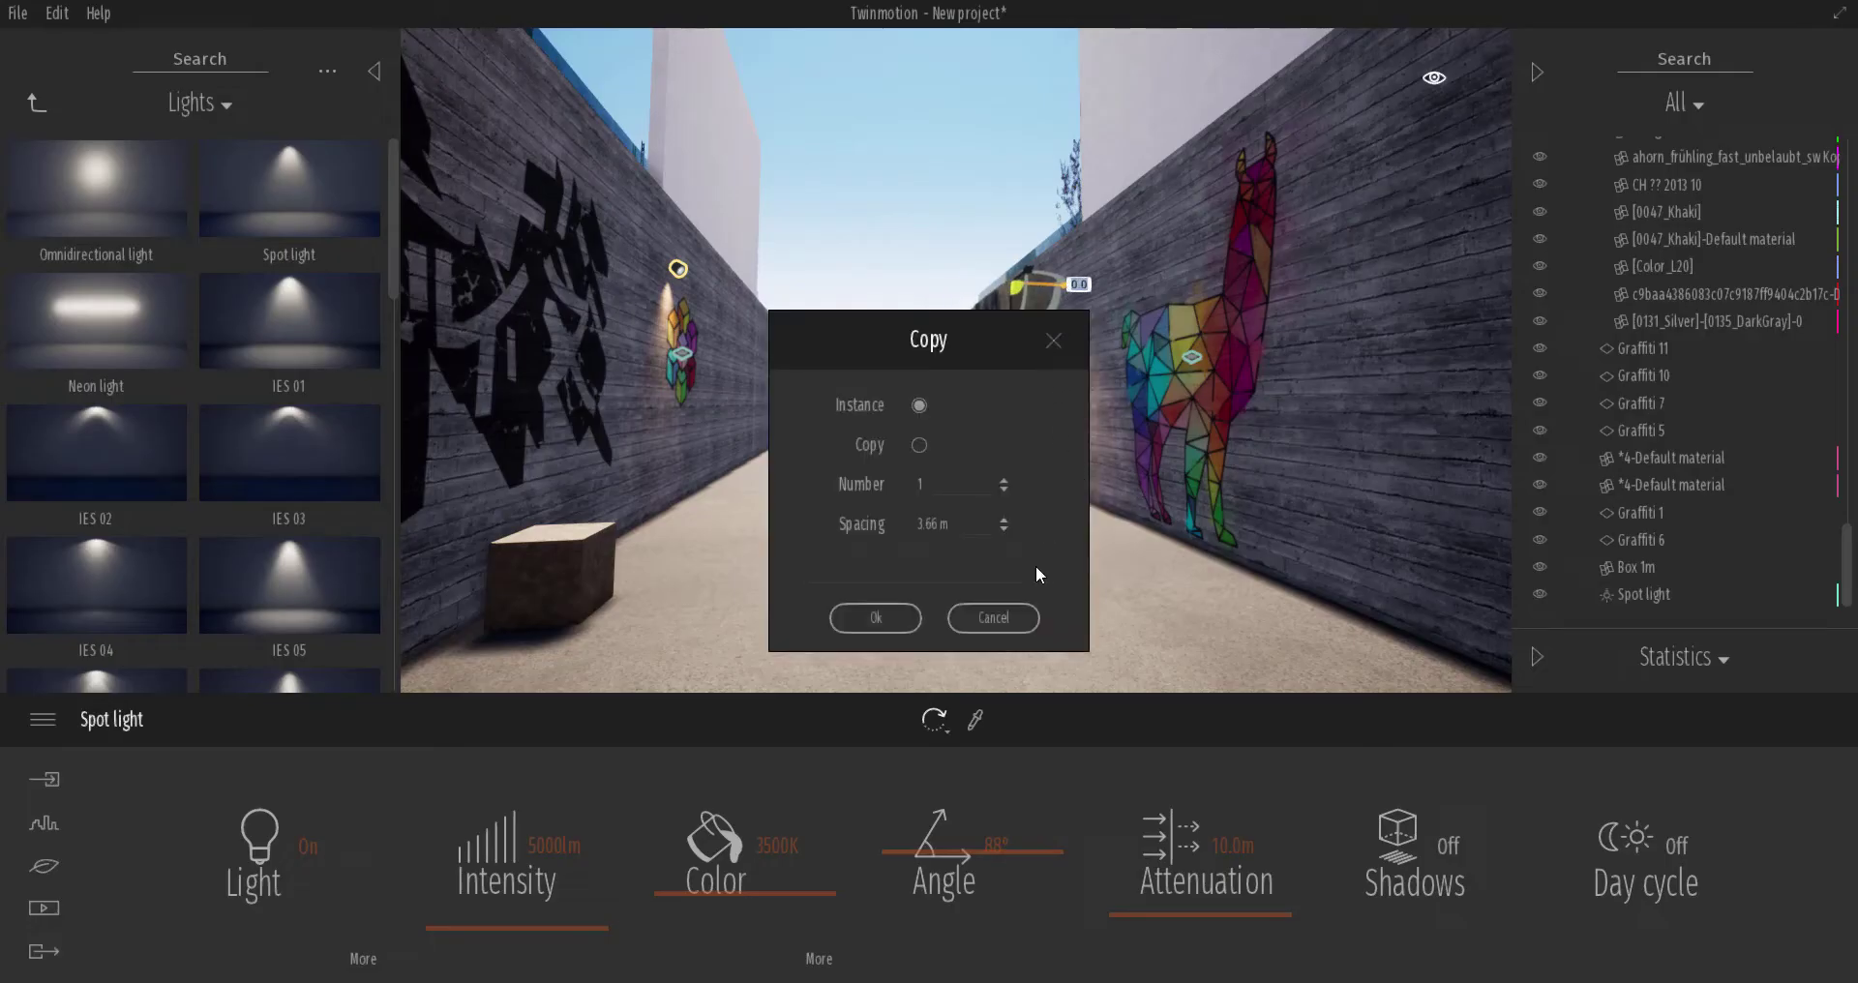
click(875, 617)
drag(989, 331, 1013, 284)
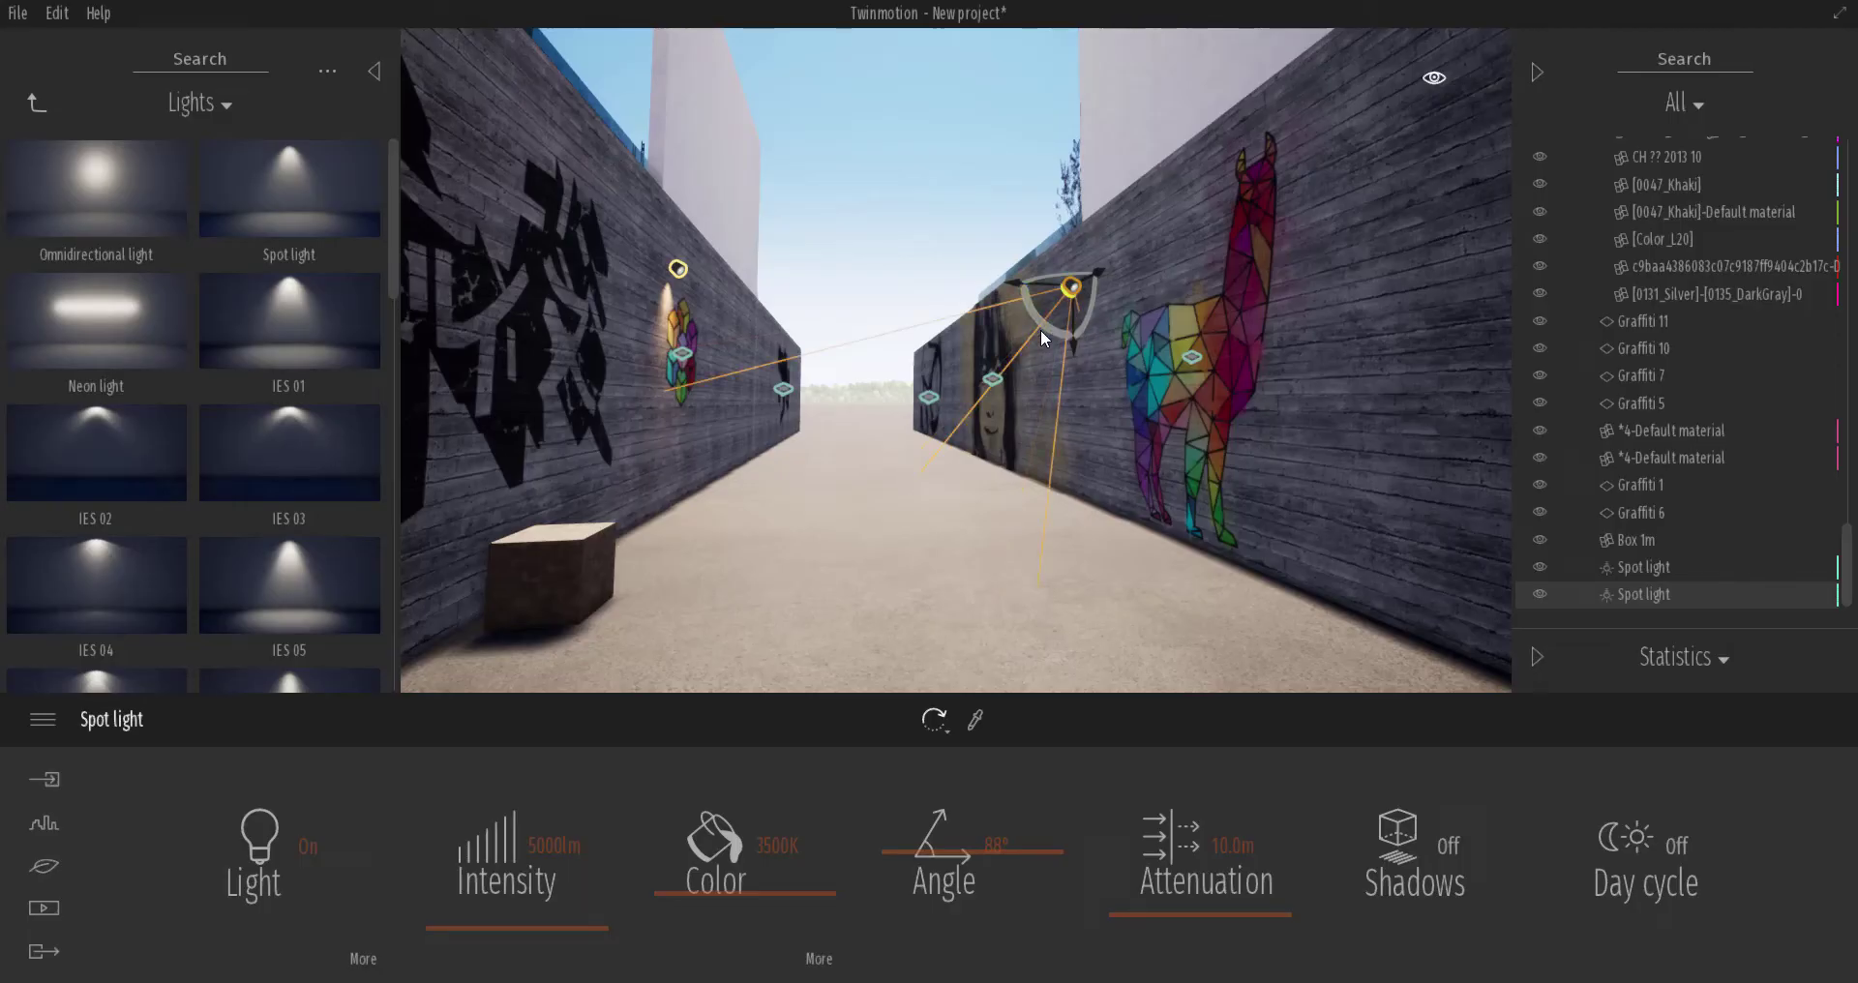
Step: Set the scene's day time to 23:13
click(36, 104)
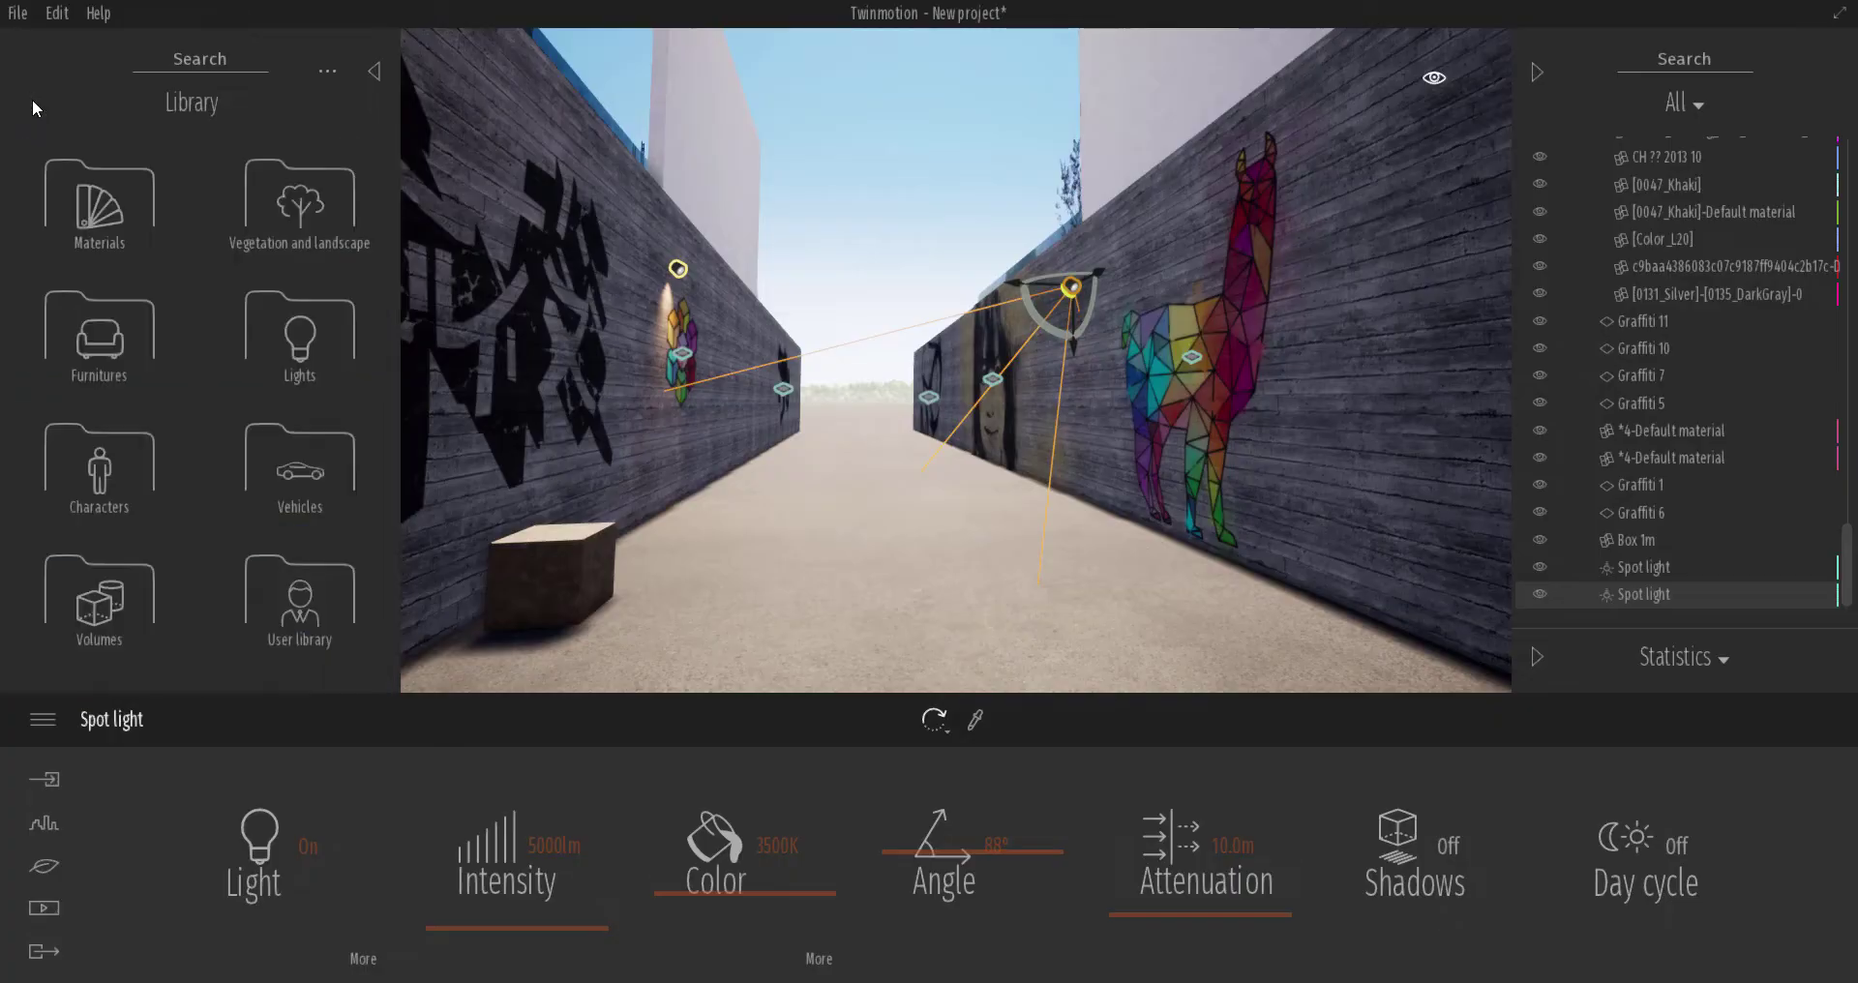
click(1436, 80)
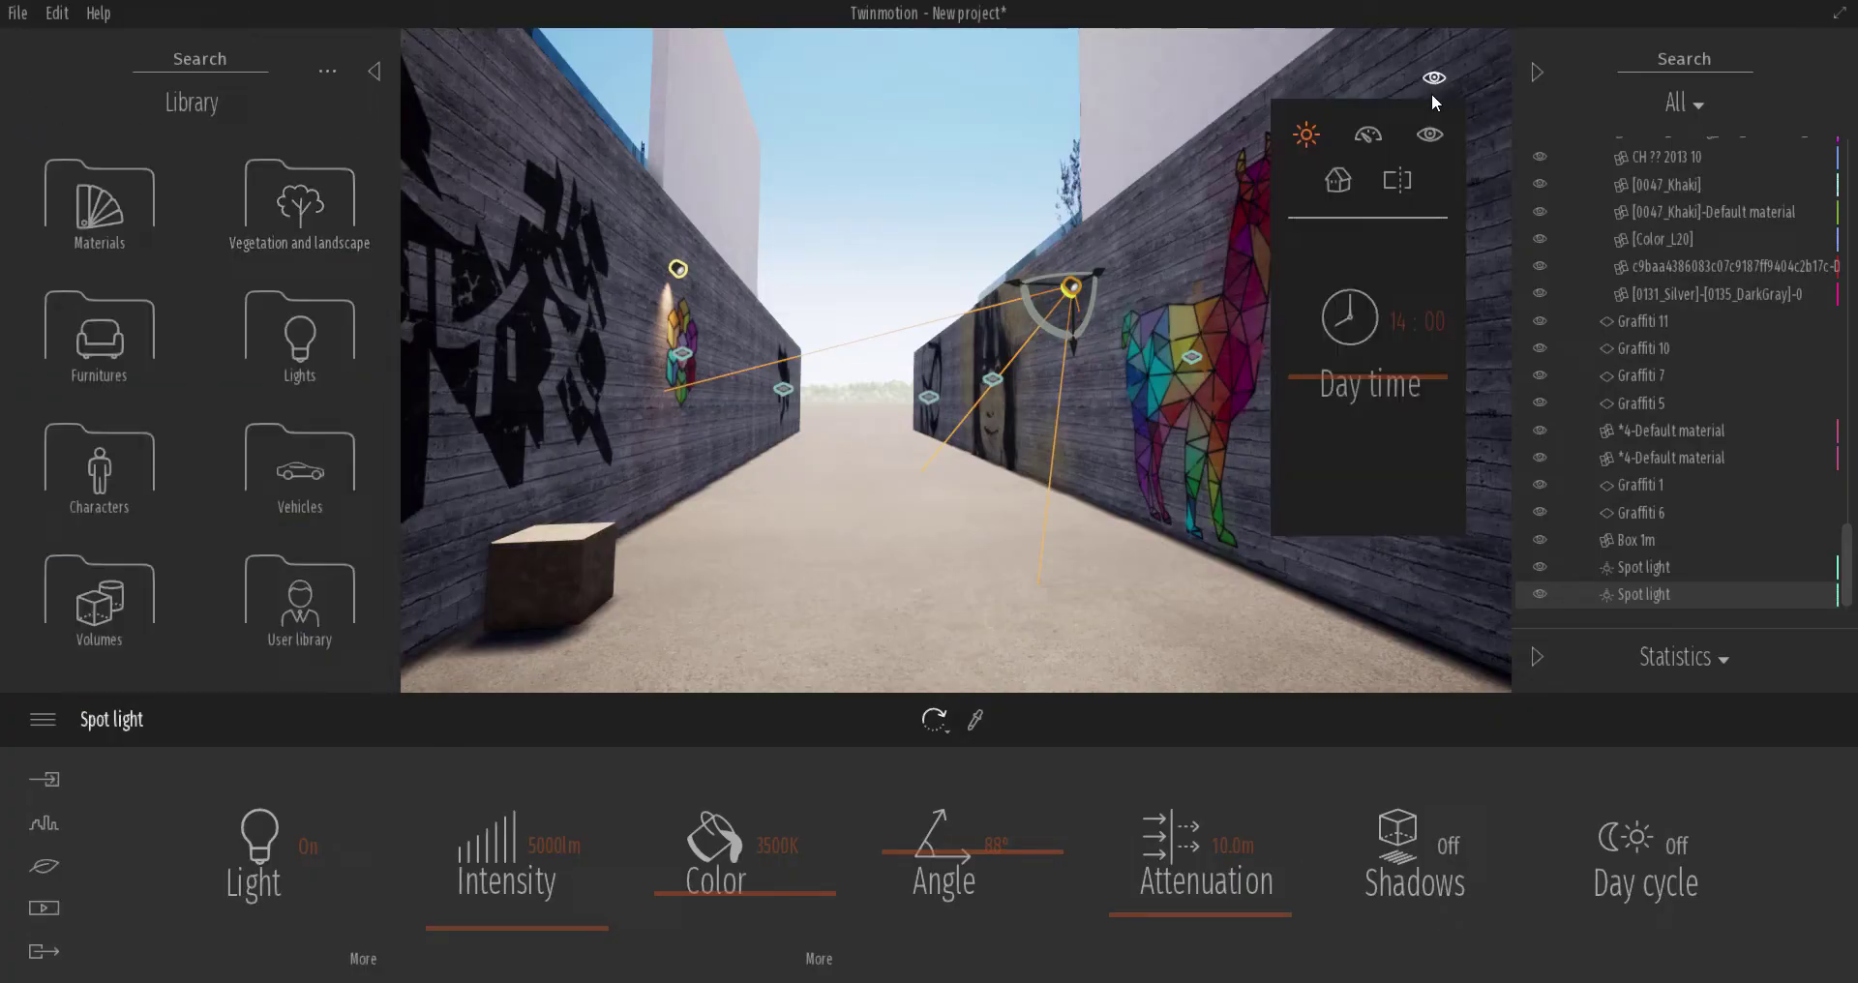
drag(1400, 373, 1414, 461)
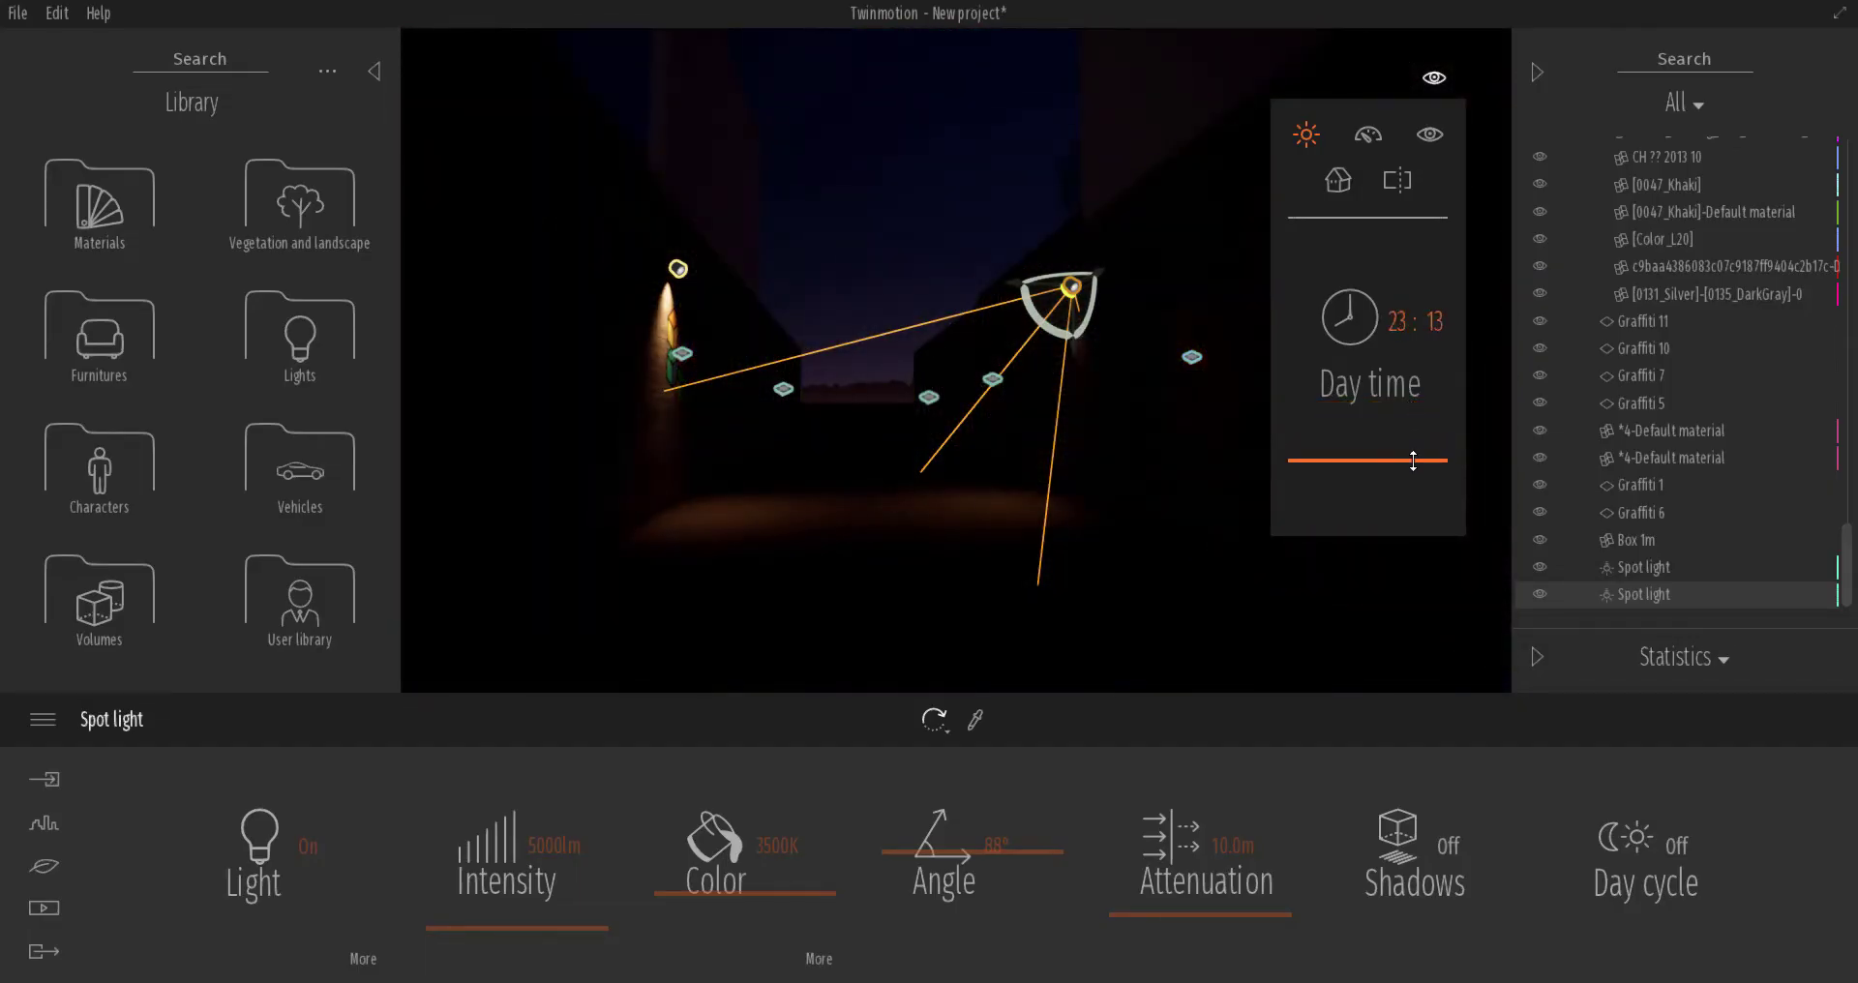
Step: Adjust the copied spot light's aim and rotate the original spot light by 10 degrees toward the alley
mouse_move(1047, 332)
mouse_down()
mouse_move(1023, 314)
mouse_move(1043, 330)
mouse_up()
click(678, 271)
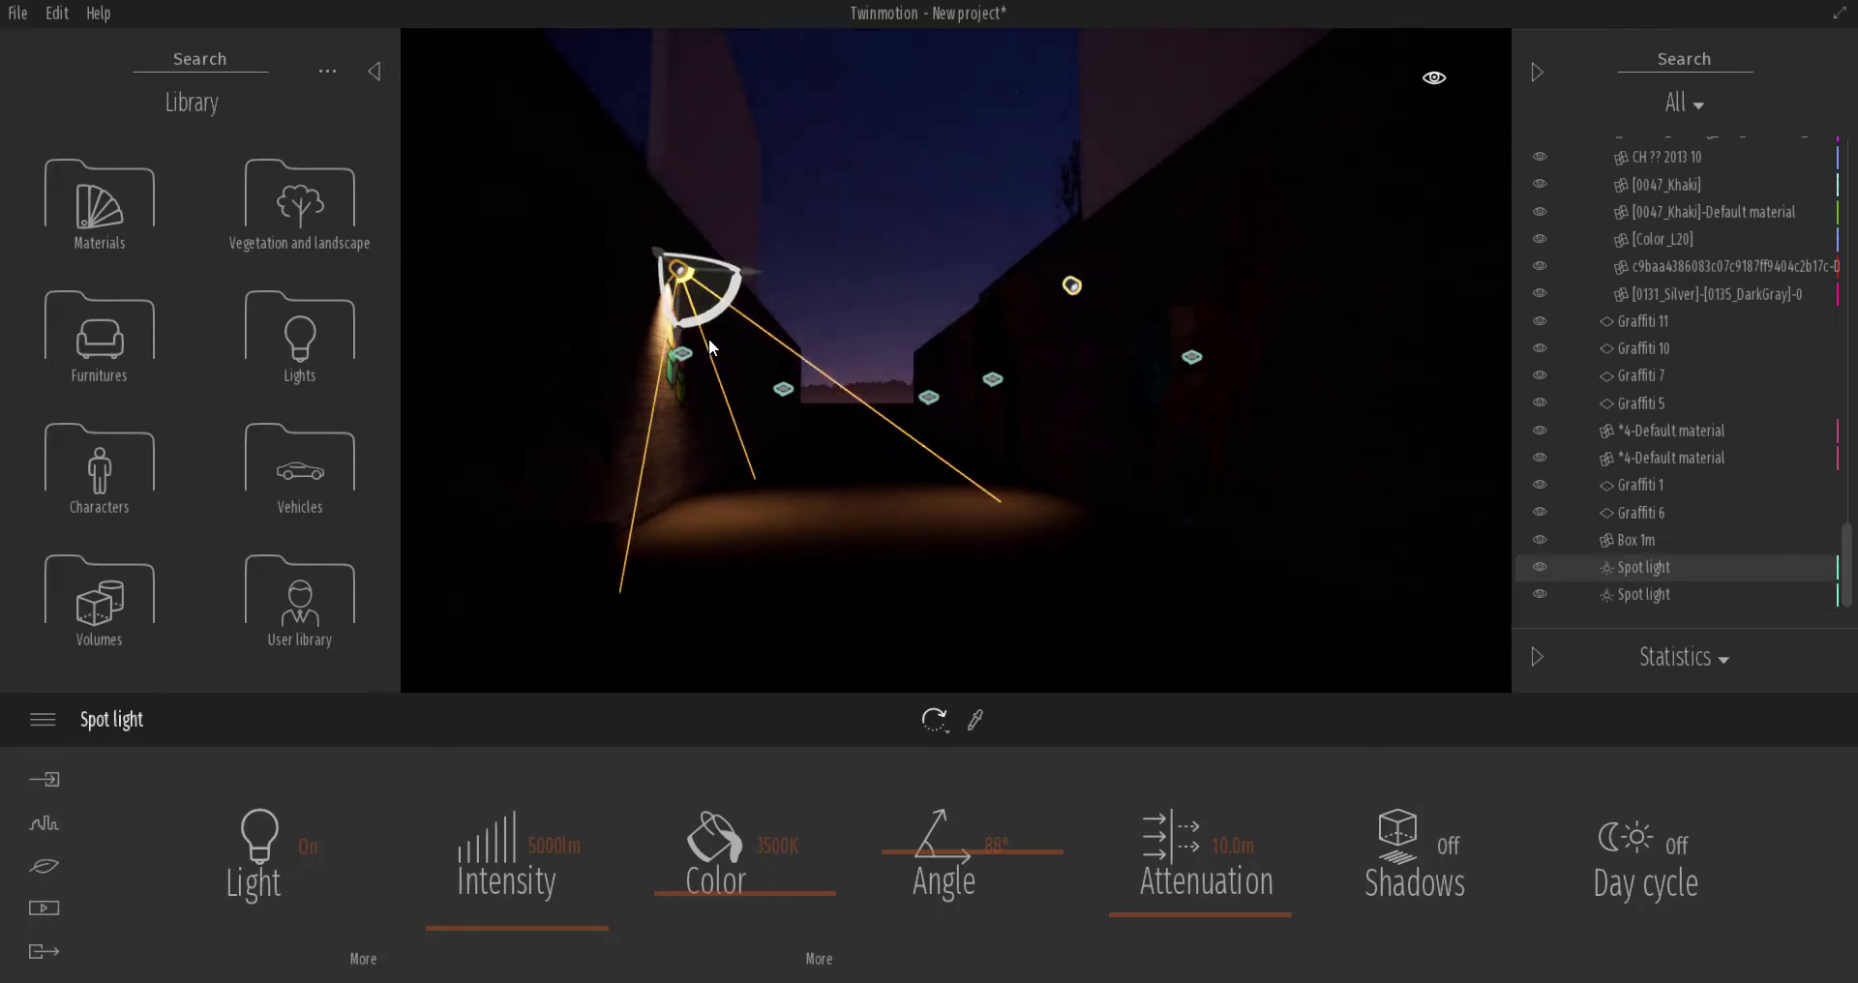
drag(718, 322, 728, 311)
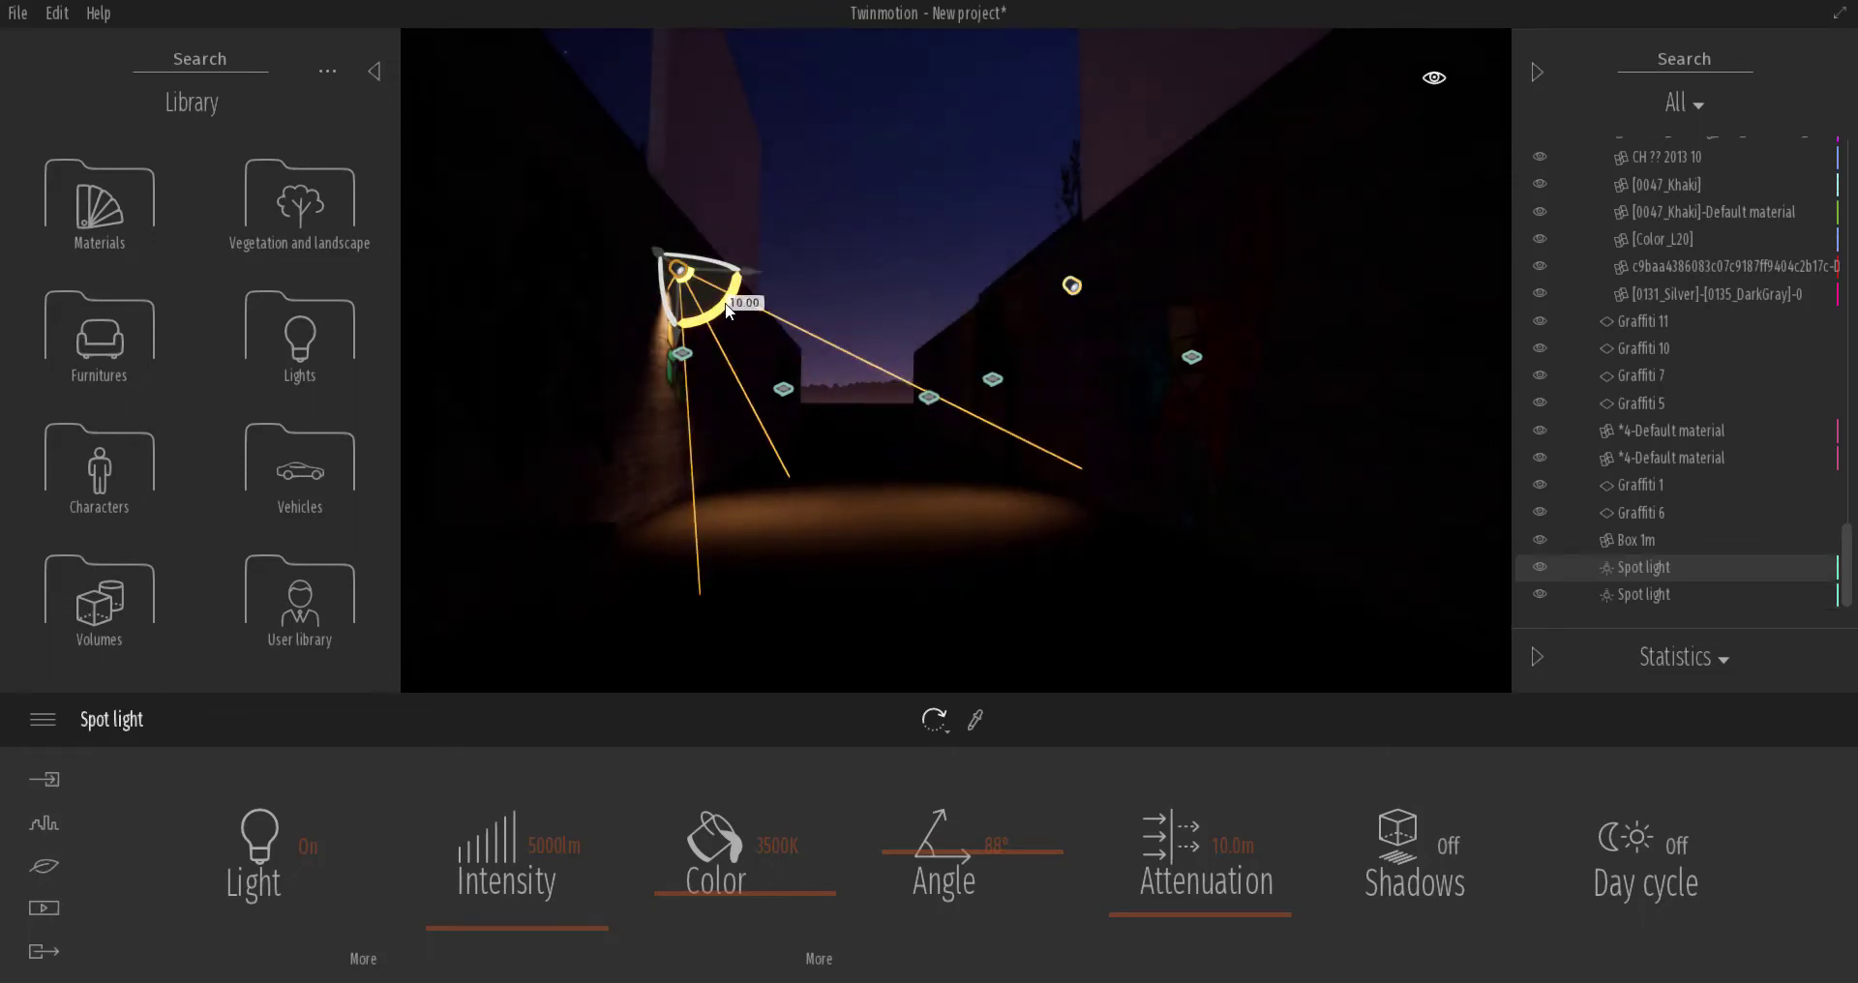
Step: Try repositioning the copied spot light on the llama graffiti wall, and delete it
click(1070, 291)
drag(1001, 281, 1074, 339)
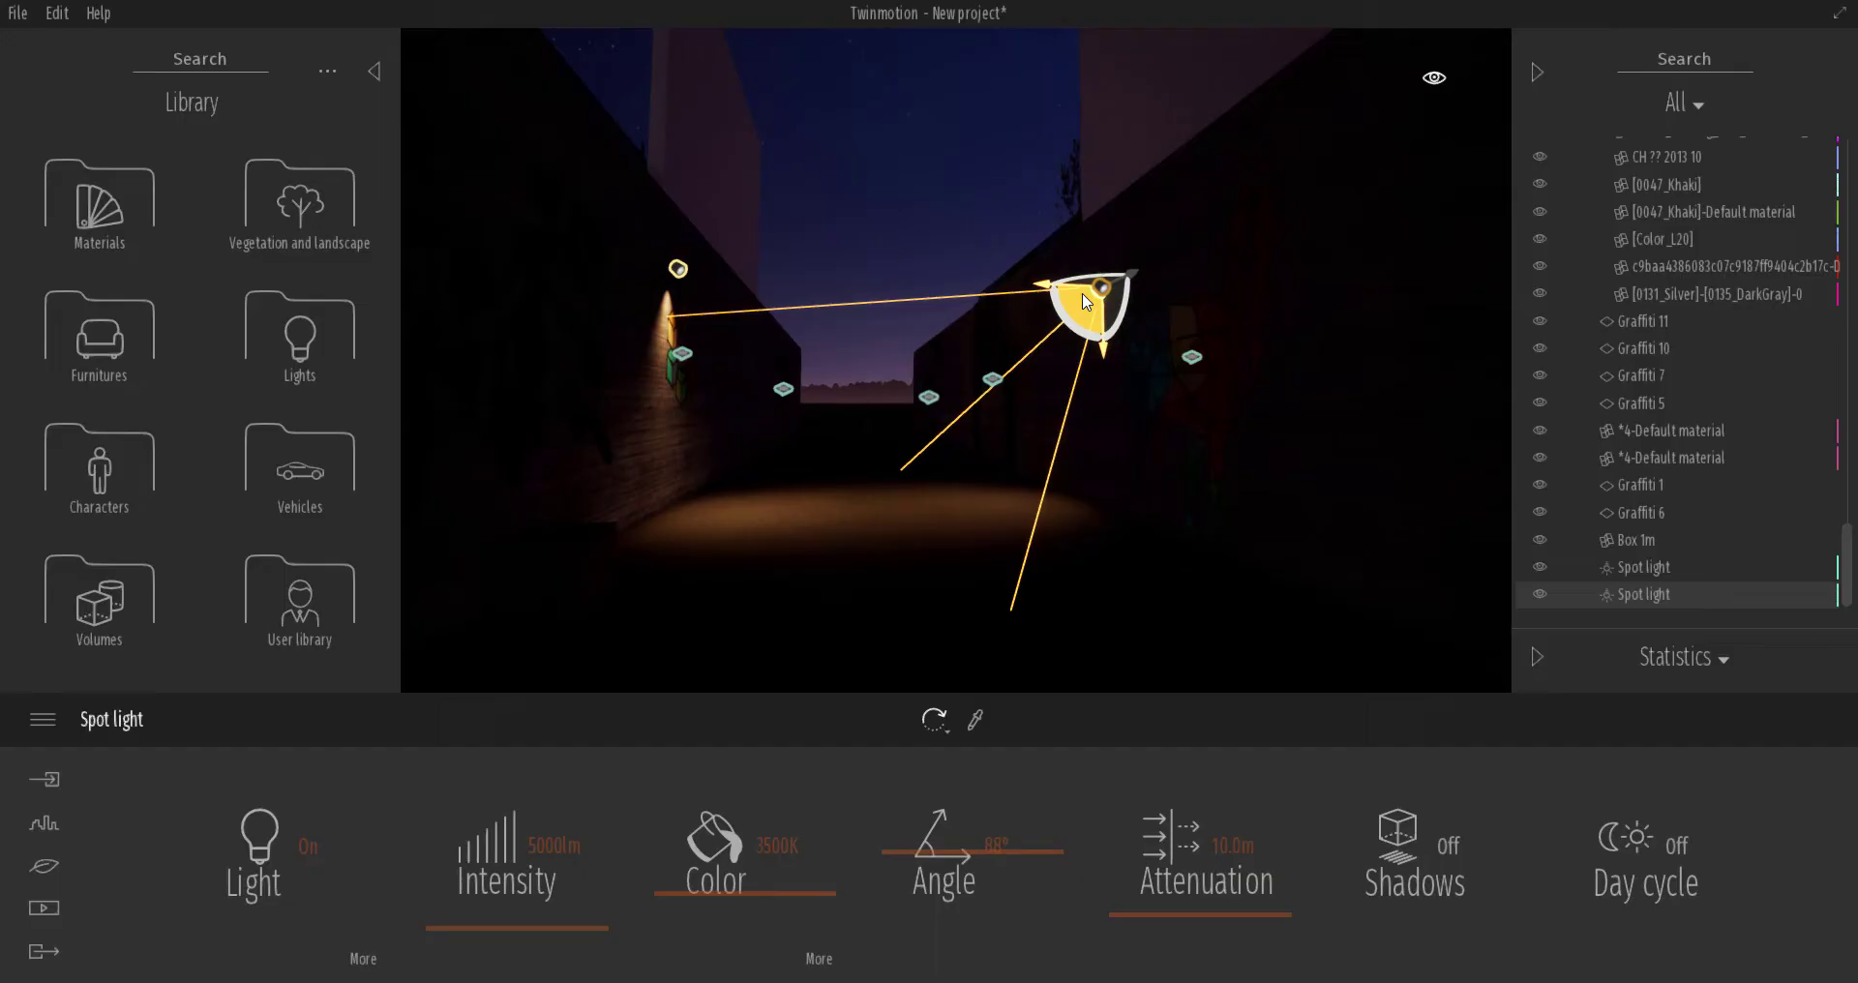
key(Delete)
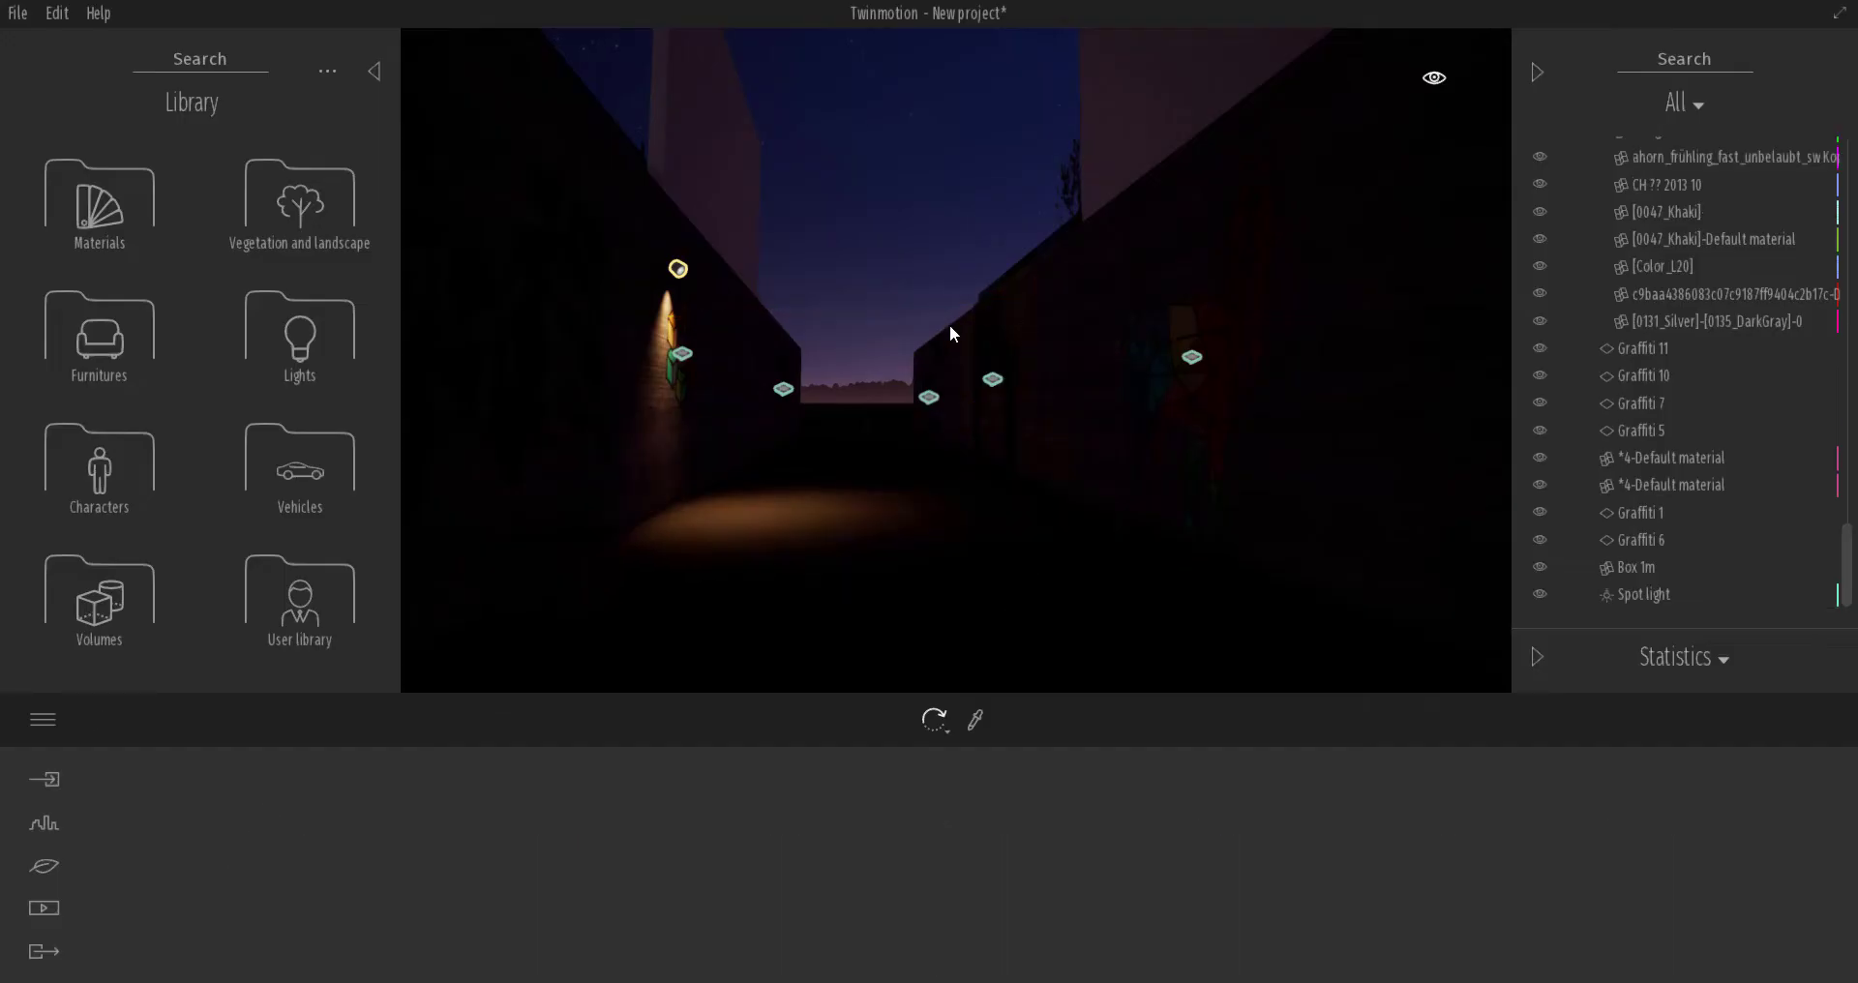
Step: Place a new Spot light from the Lights library high on the llama graffiti wall and aim it across the alley
click(305, 334)
drag(319, 223, 1089, 276)
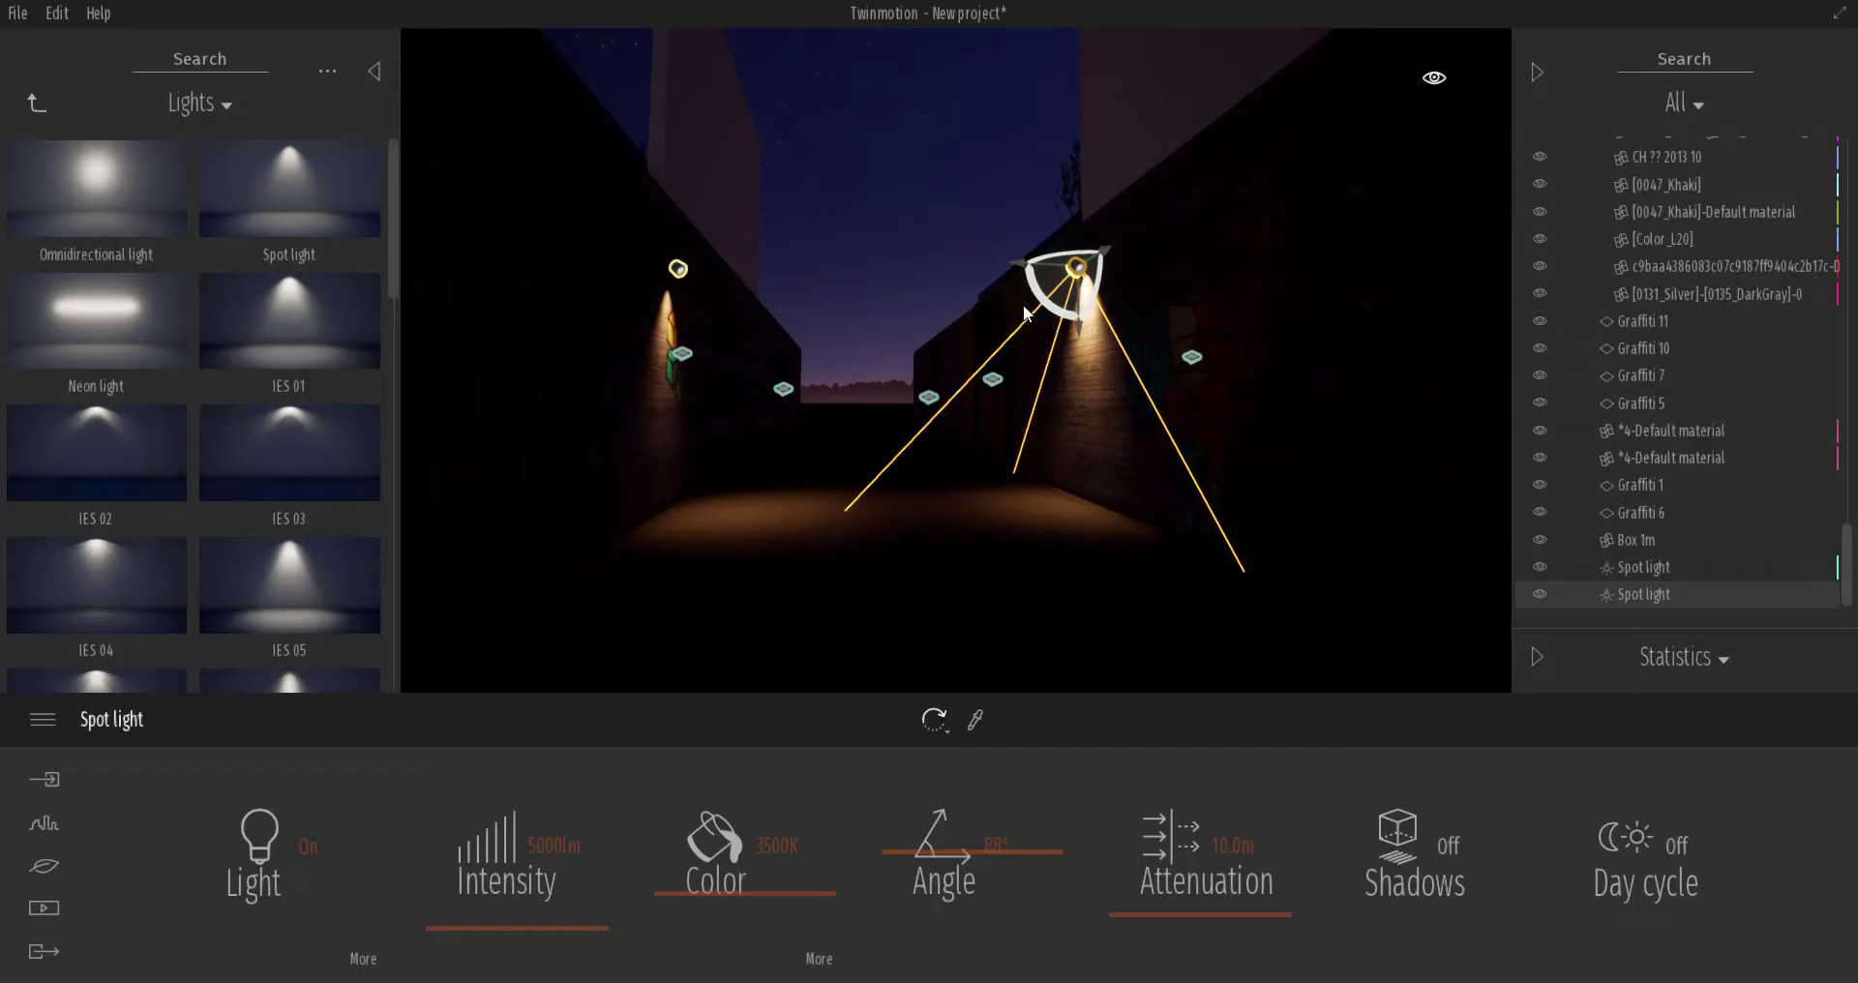
click(1059, 312)
click(1077, 268)
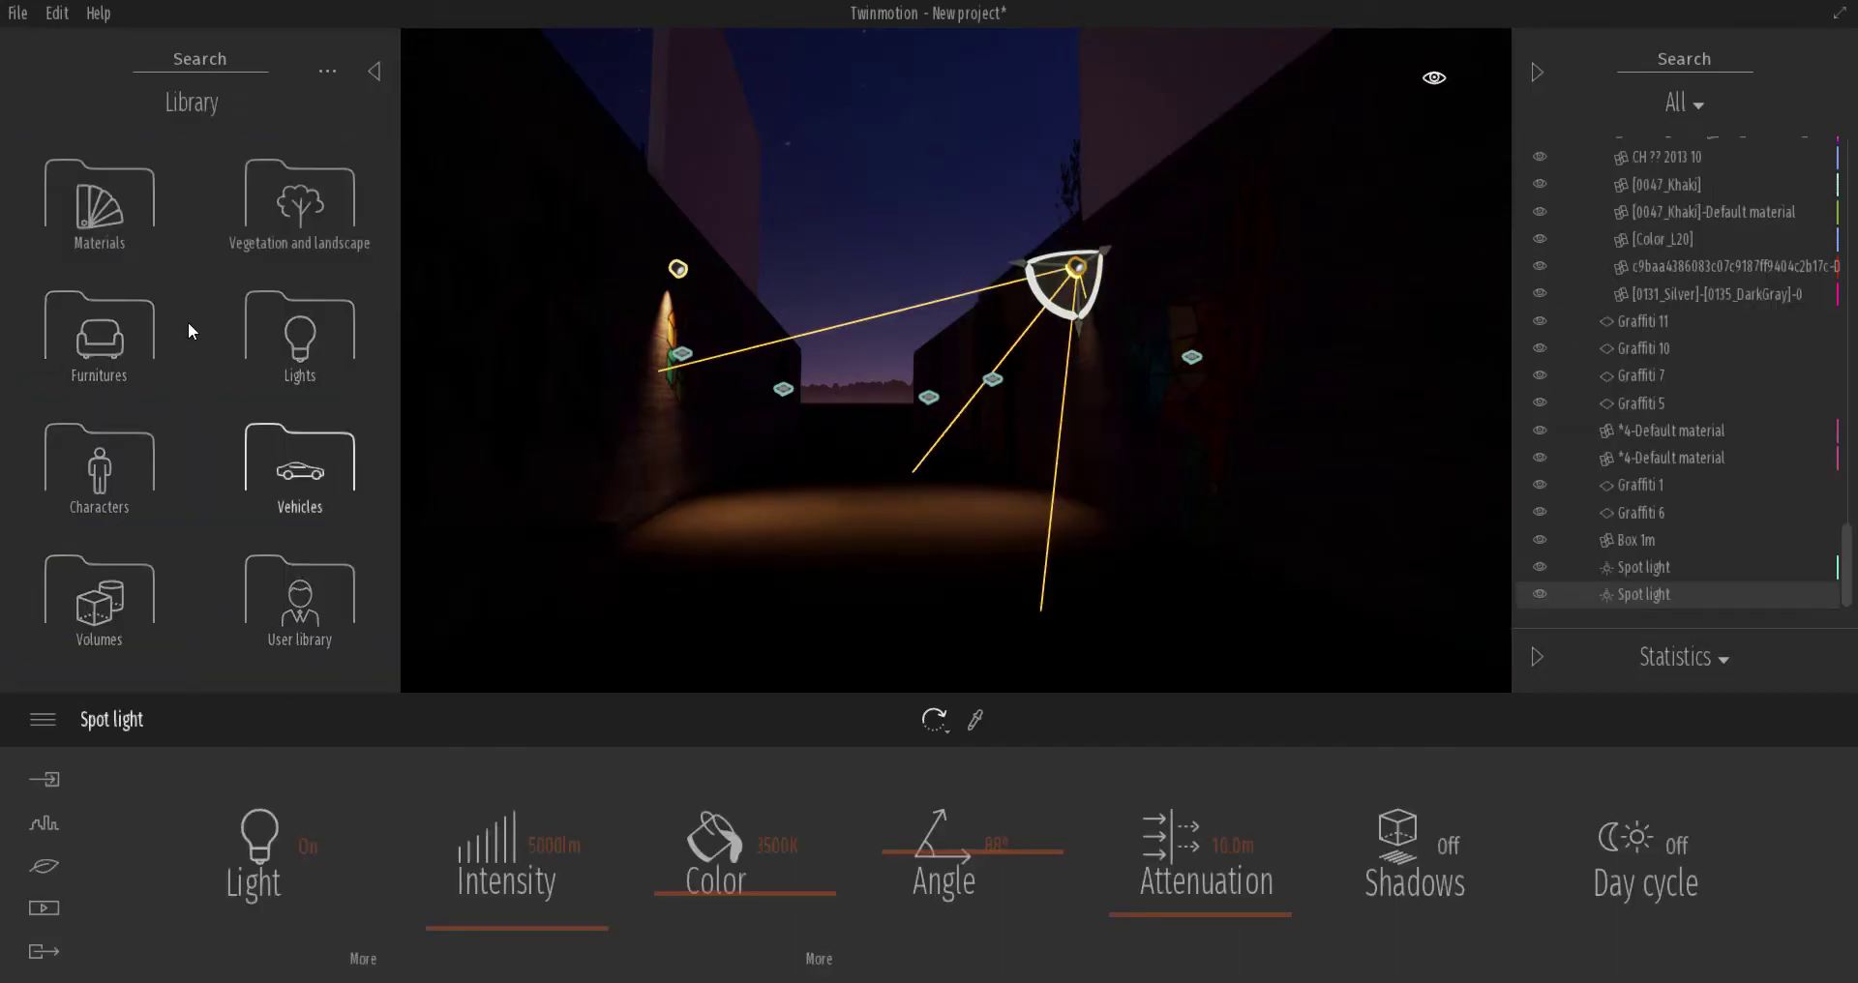
Step: Place a Ground fog effect from the Furnitures library's Particles on the alley floor
click(97, 338)
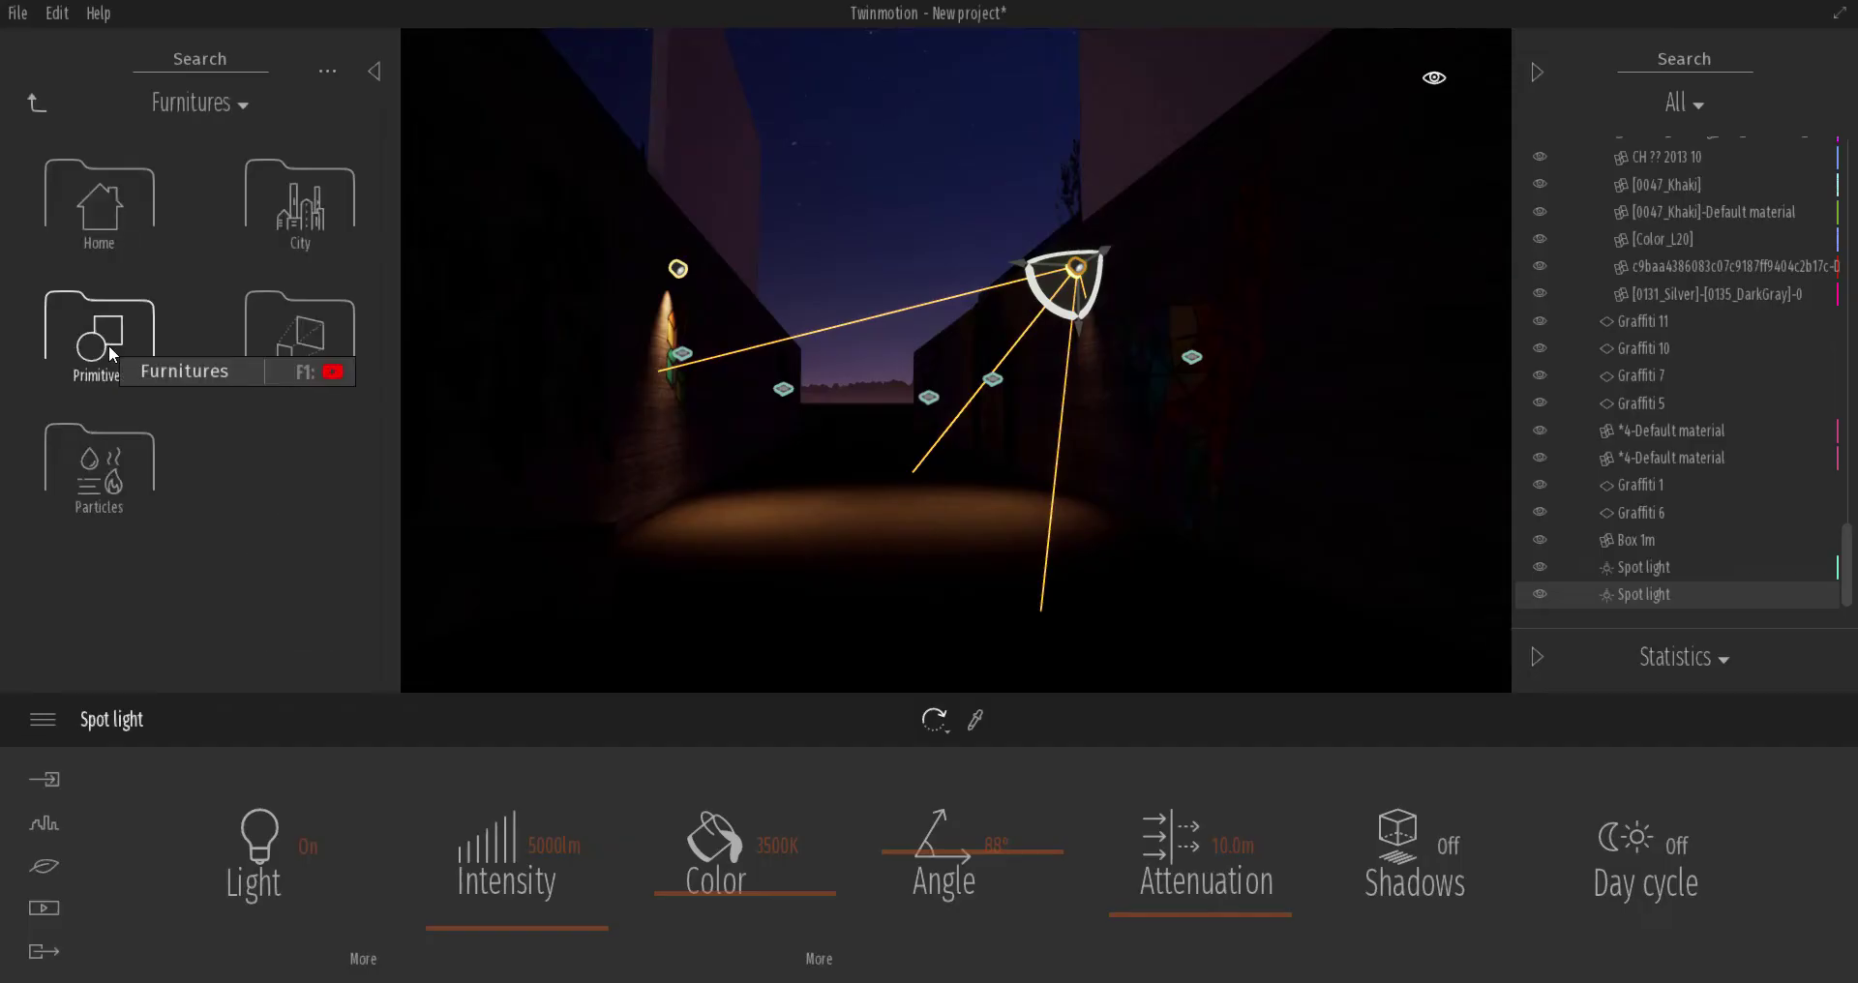
click(109, 481)
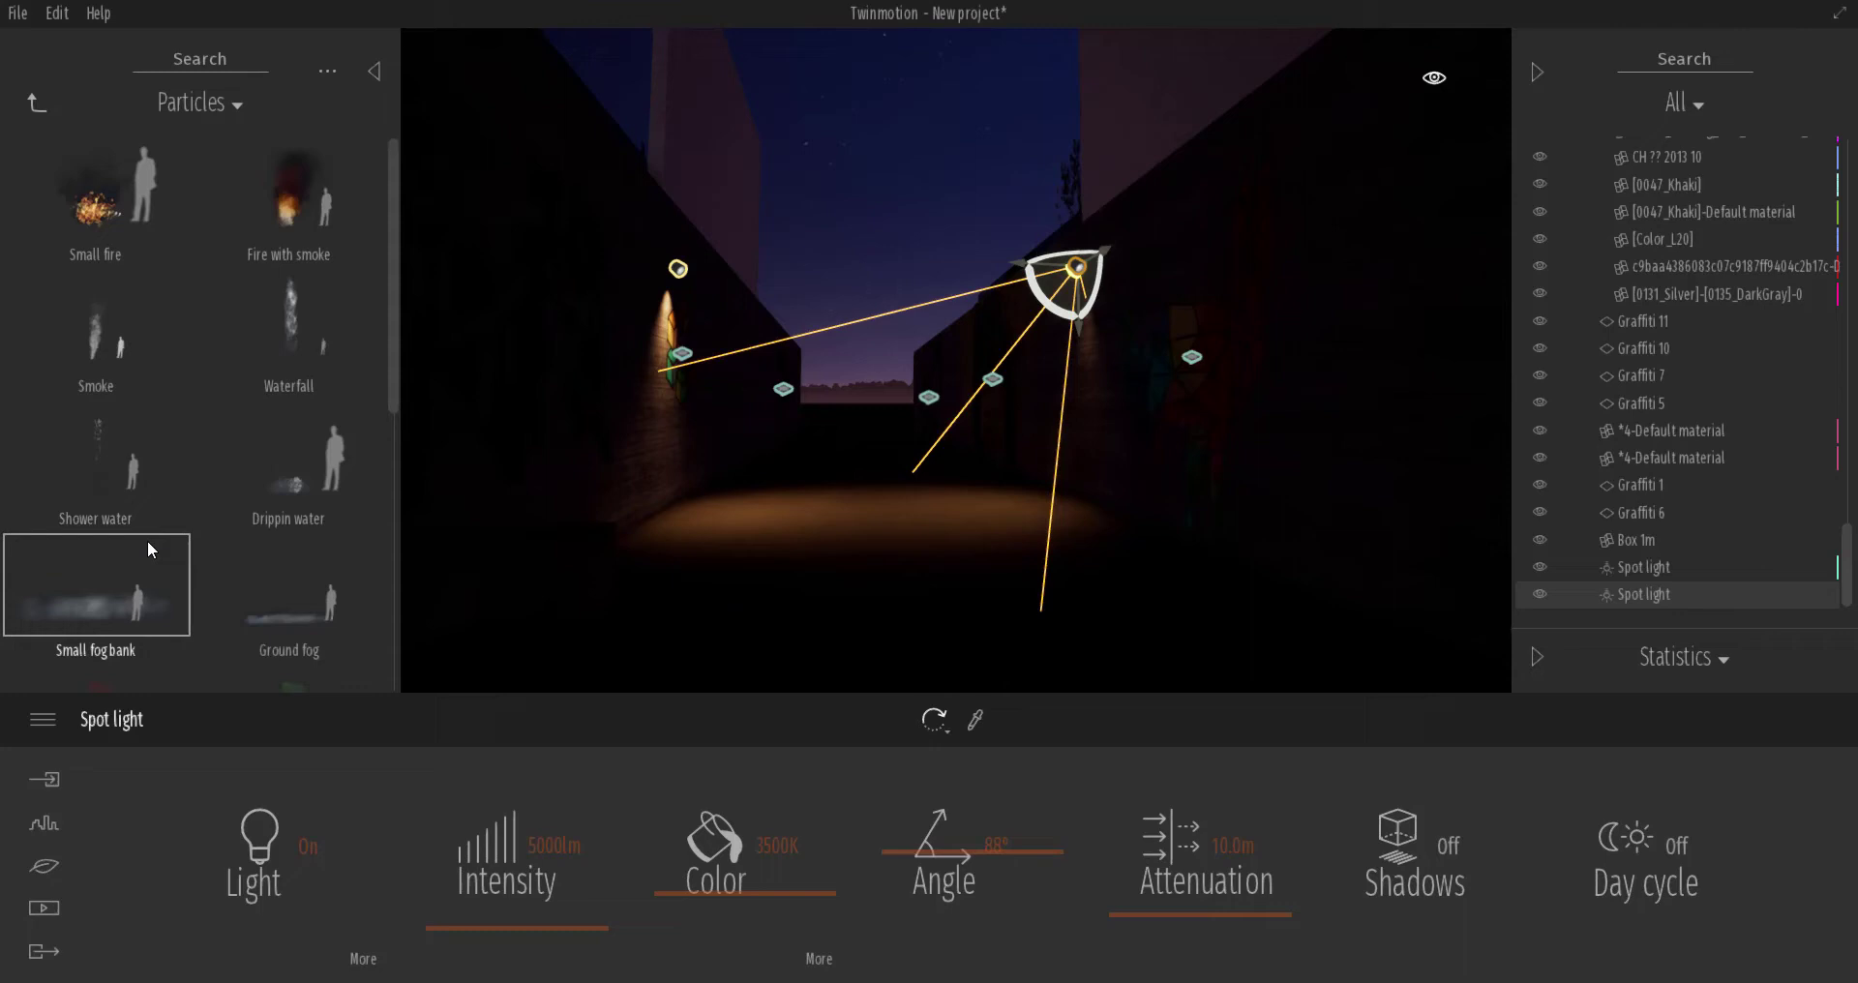
scroll(147, 540, down, 2)
scroll(148, 540, down, 4)
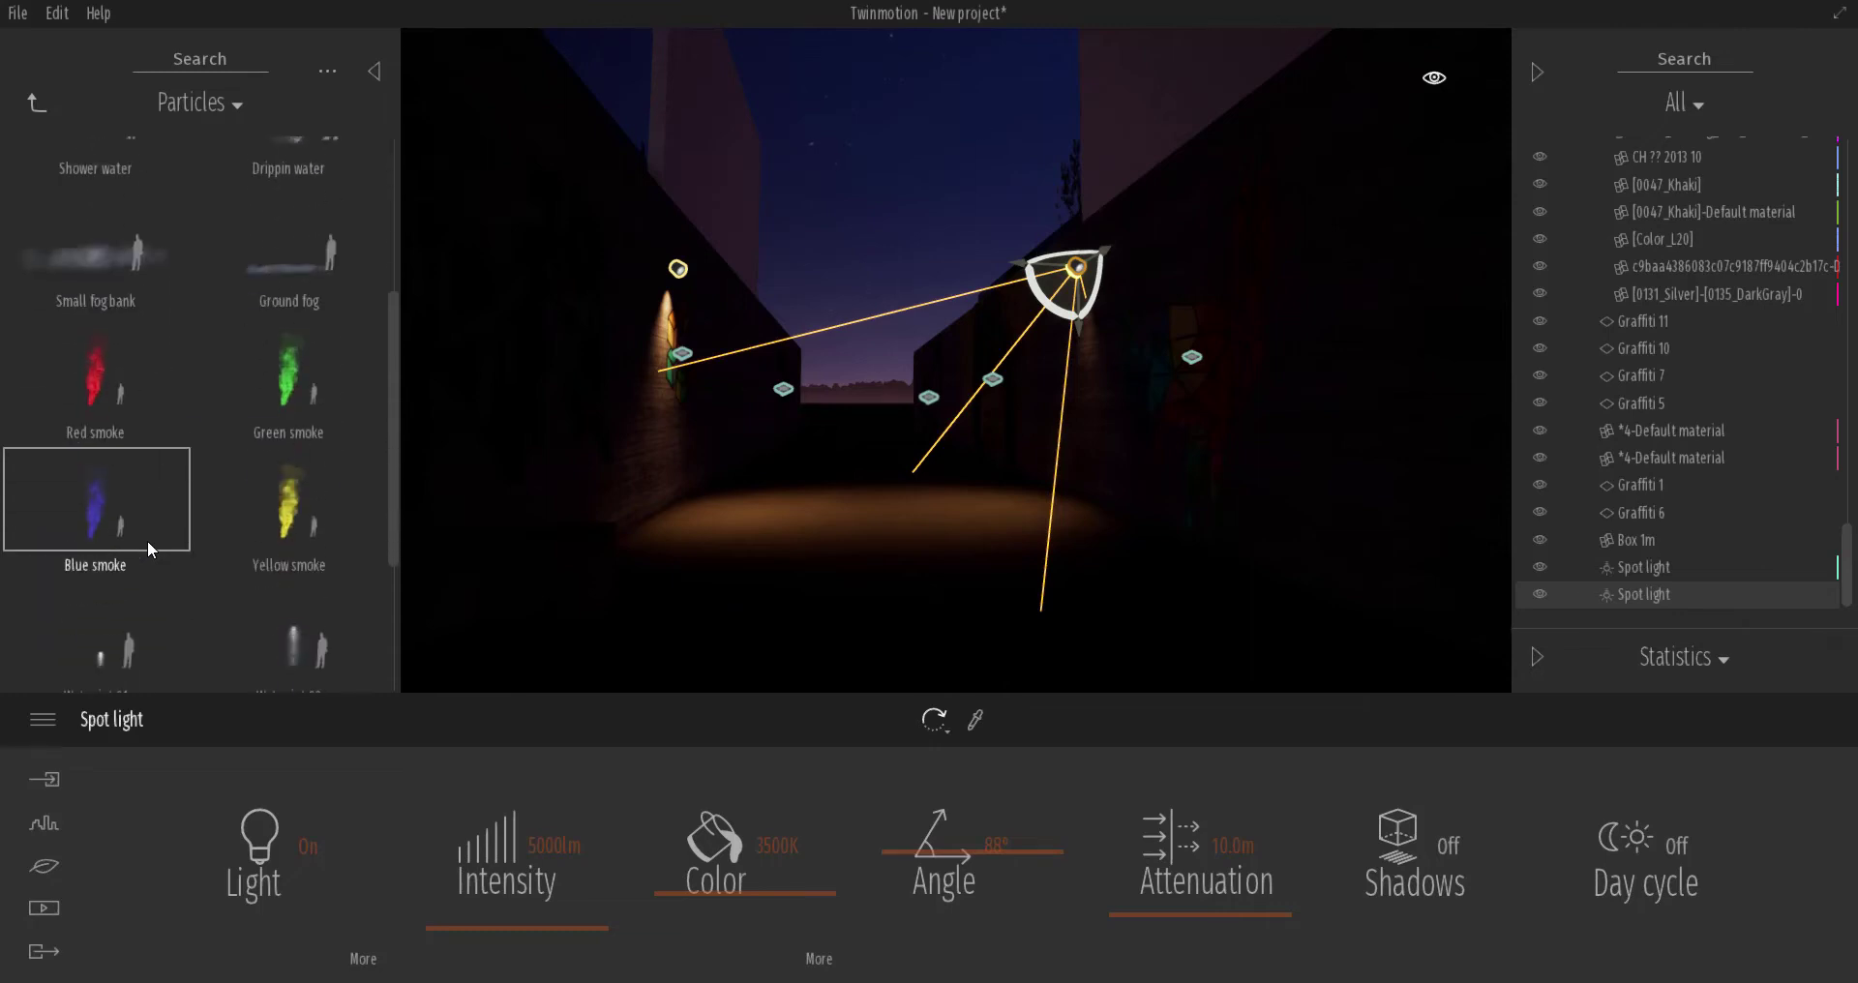
scroll(149, 548, up, 4)
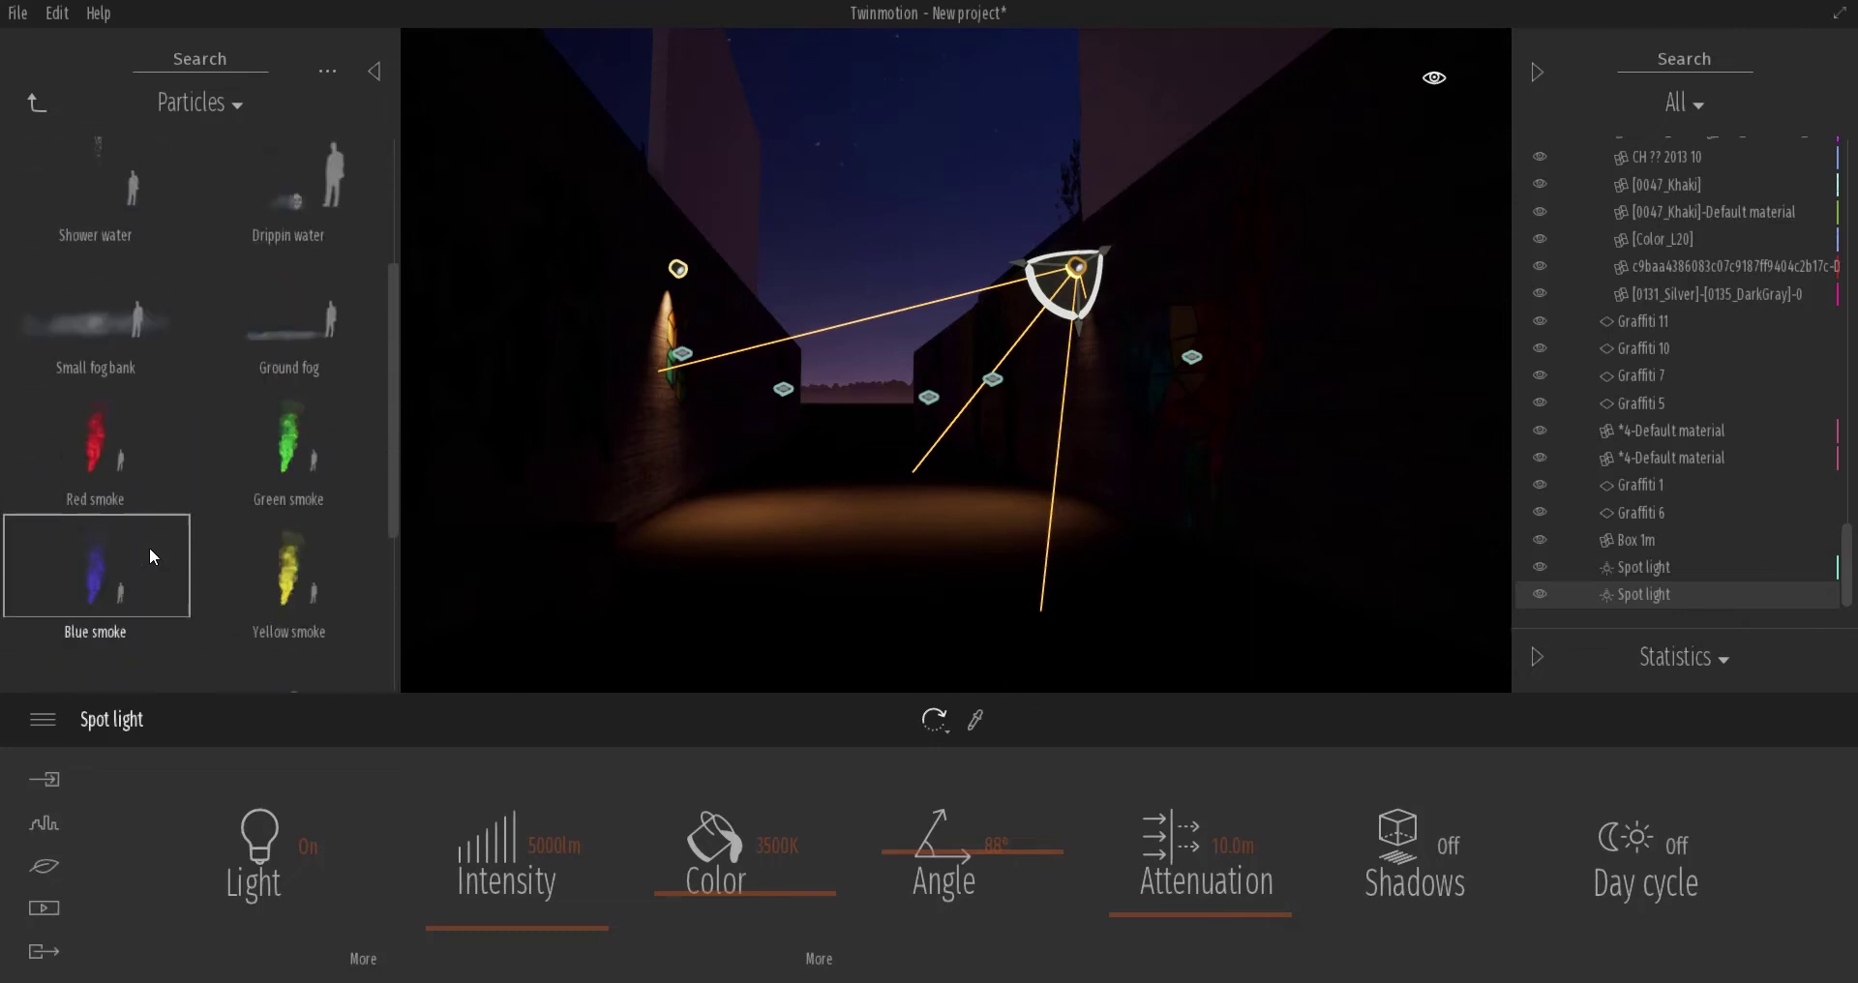
scroll(149, 547, up, 1)
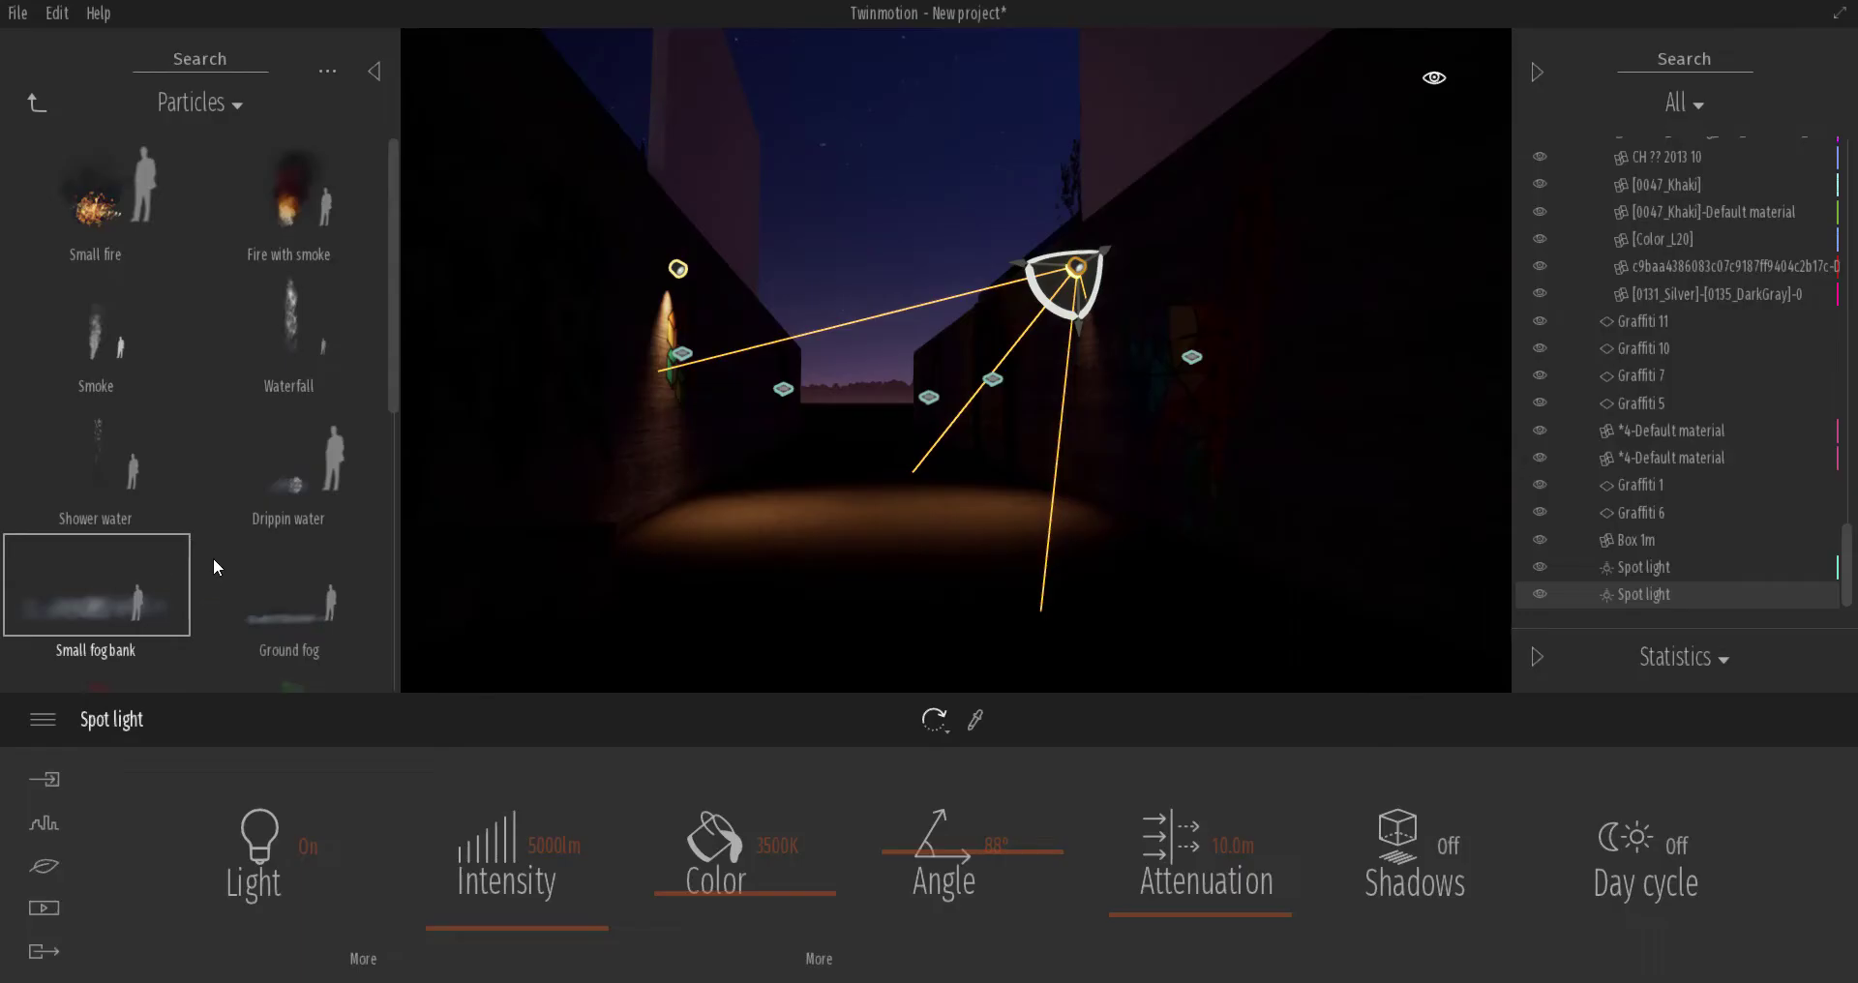
drag(279, 617, 791, 593)
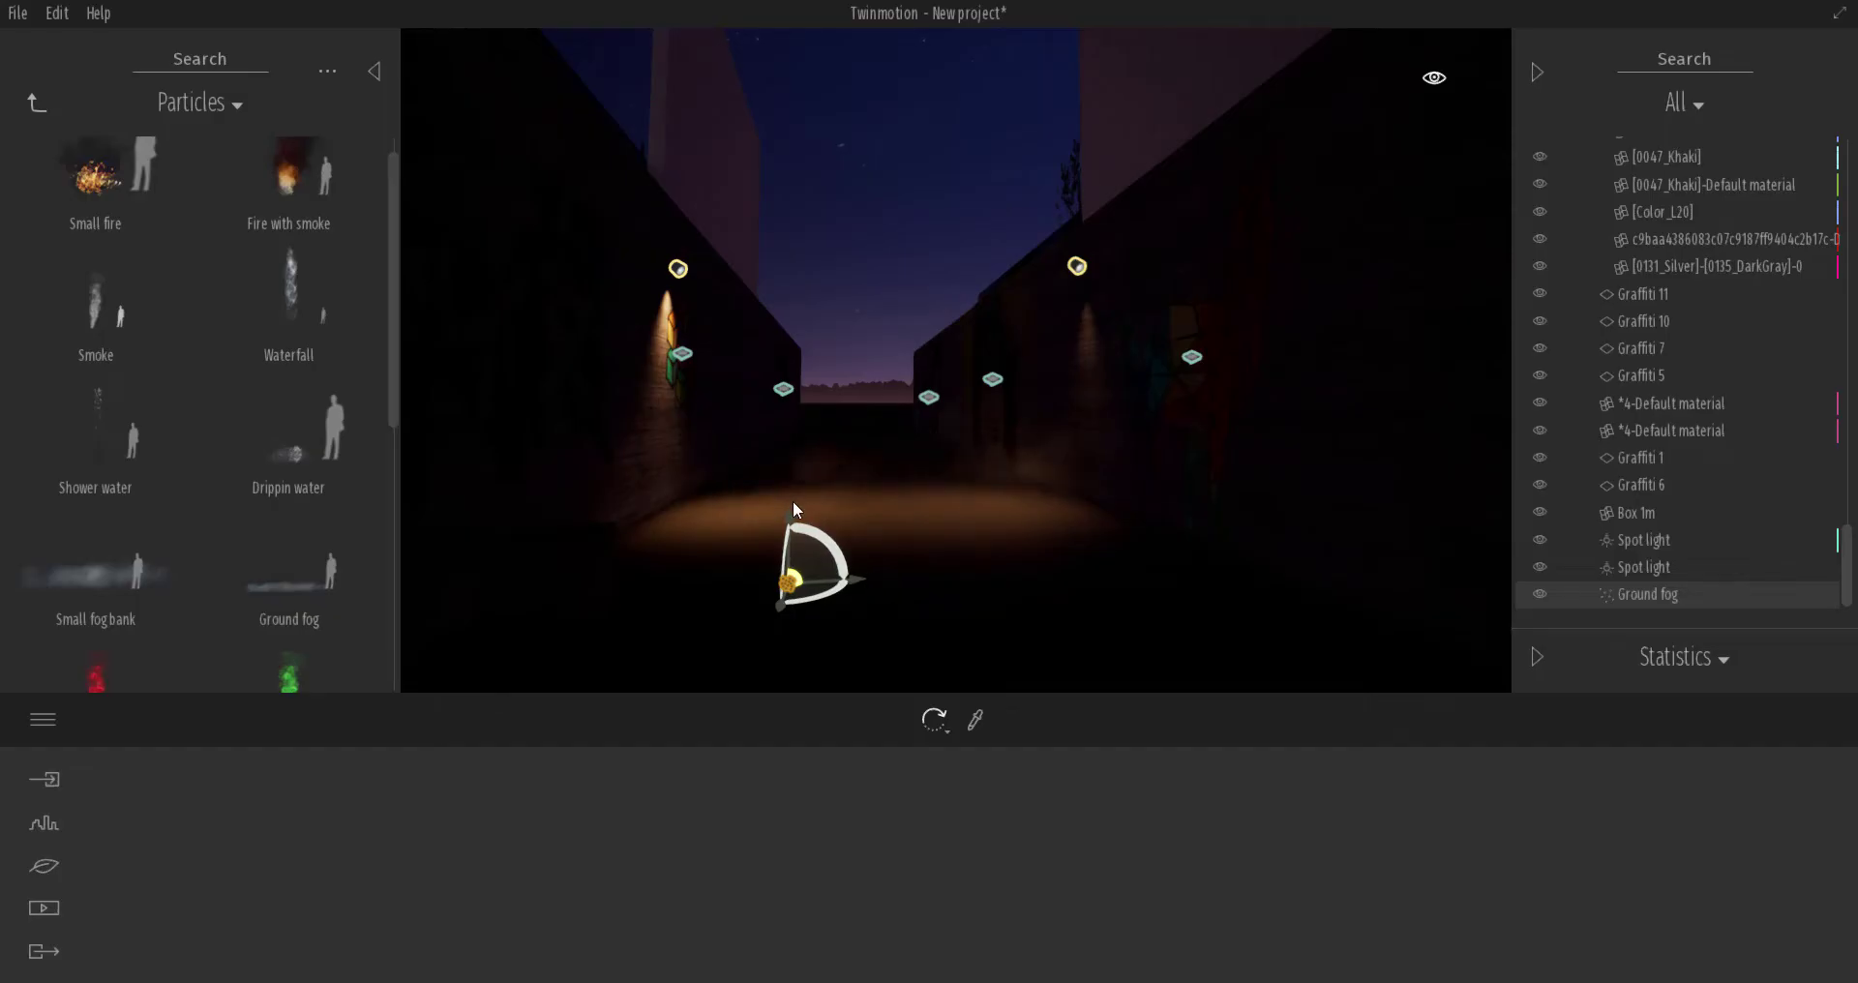
Step: Move the ground fog deeper into the alley toward its far end and adjust its height
drag(792, 520, 768, 380)
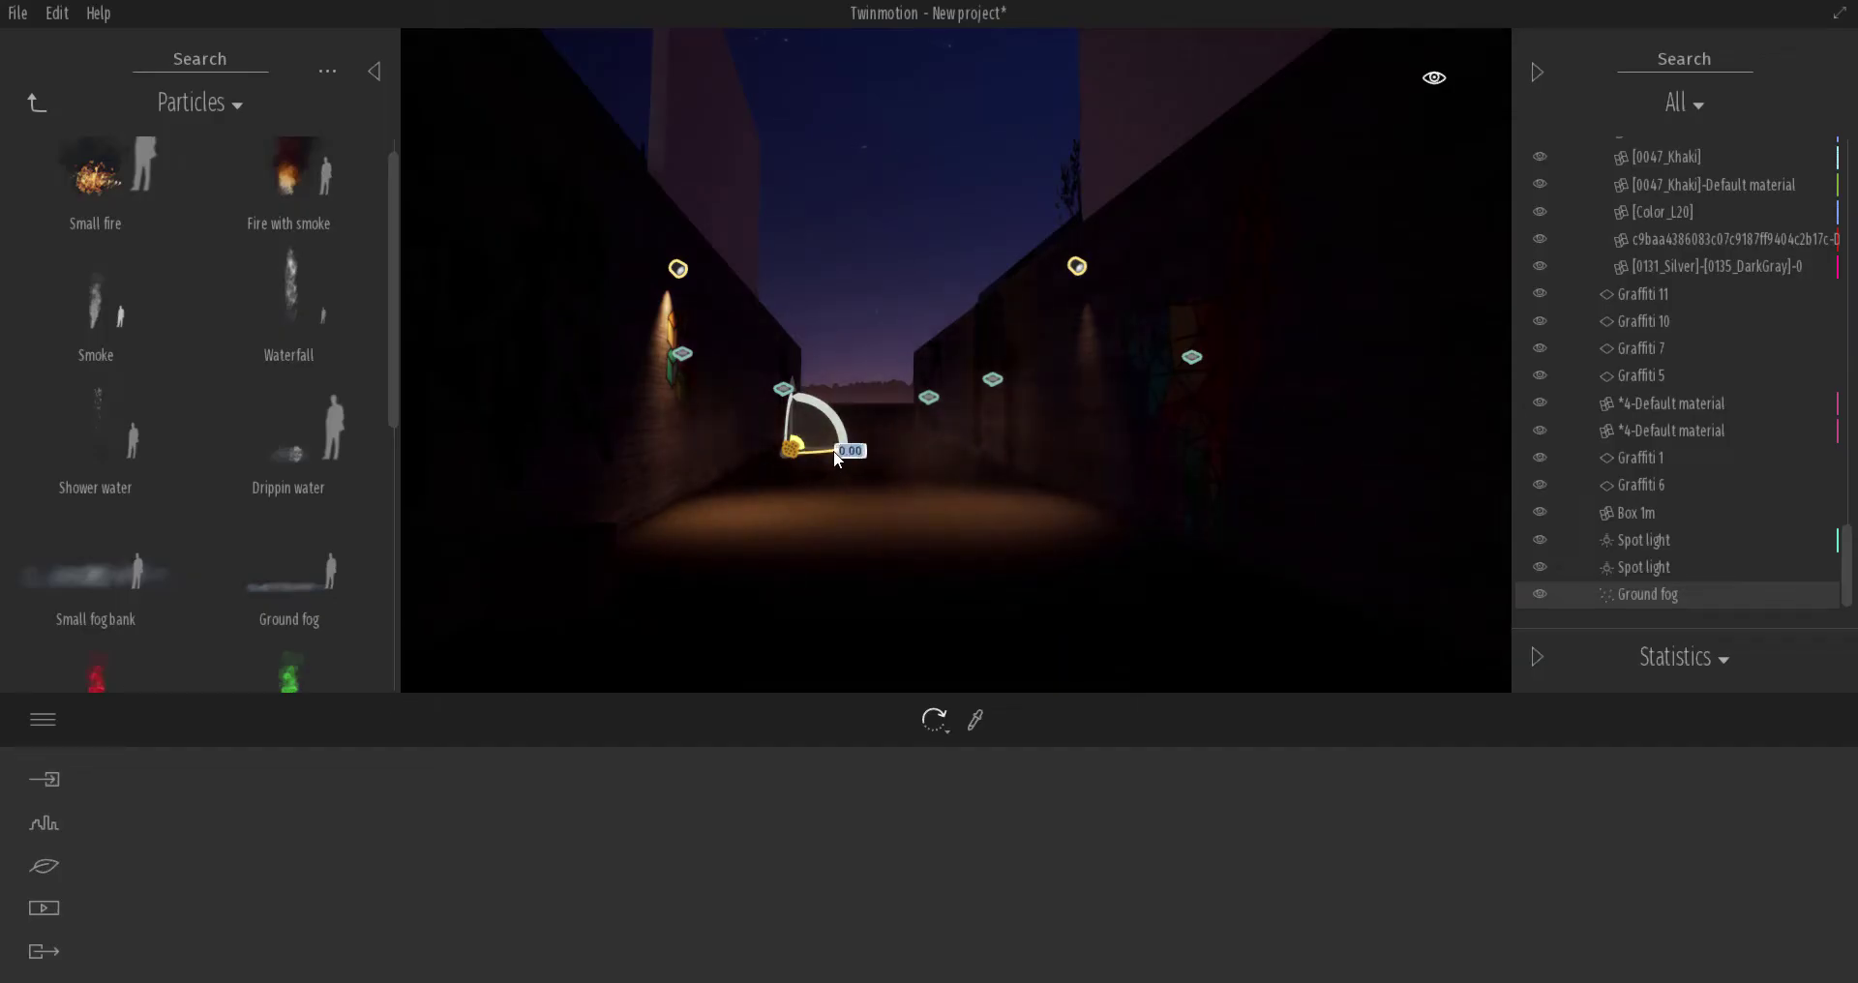
drag(838, 459, 792, 451)
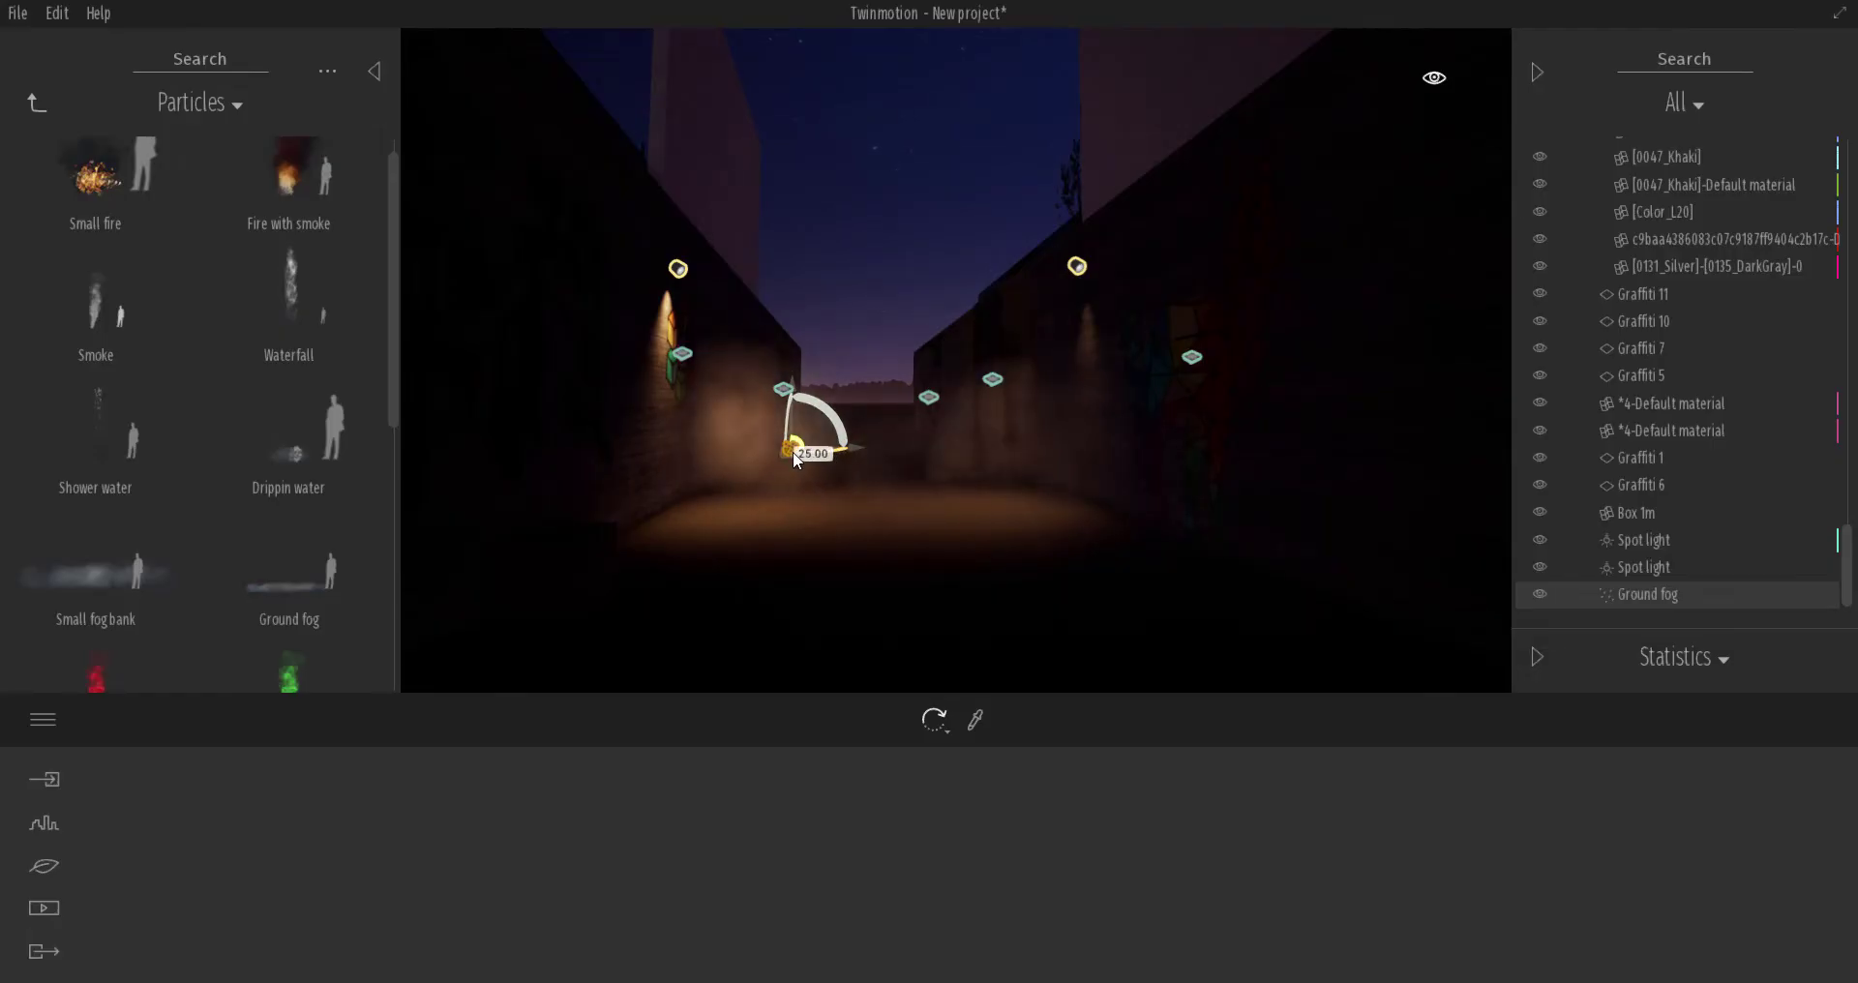
click(794, 318)
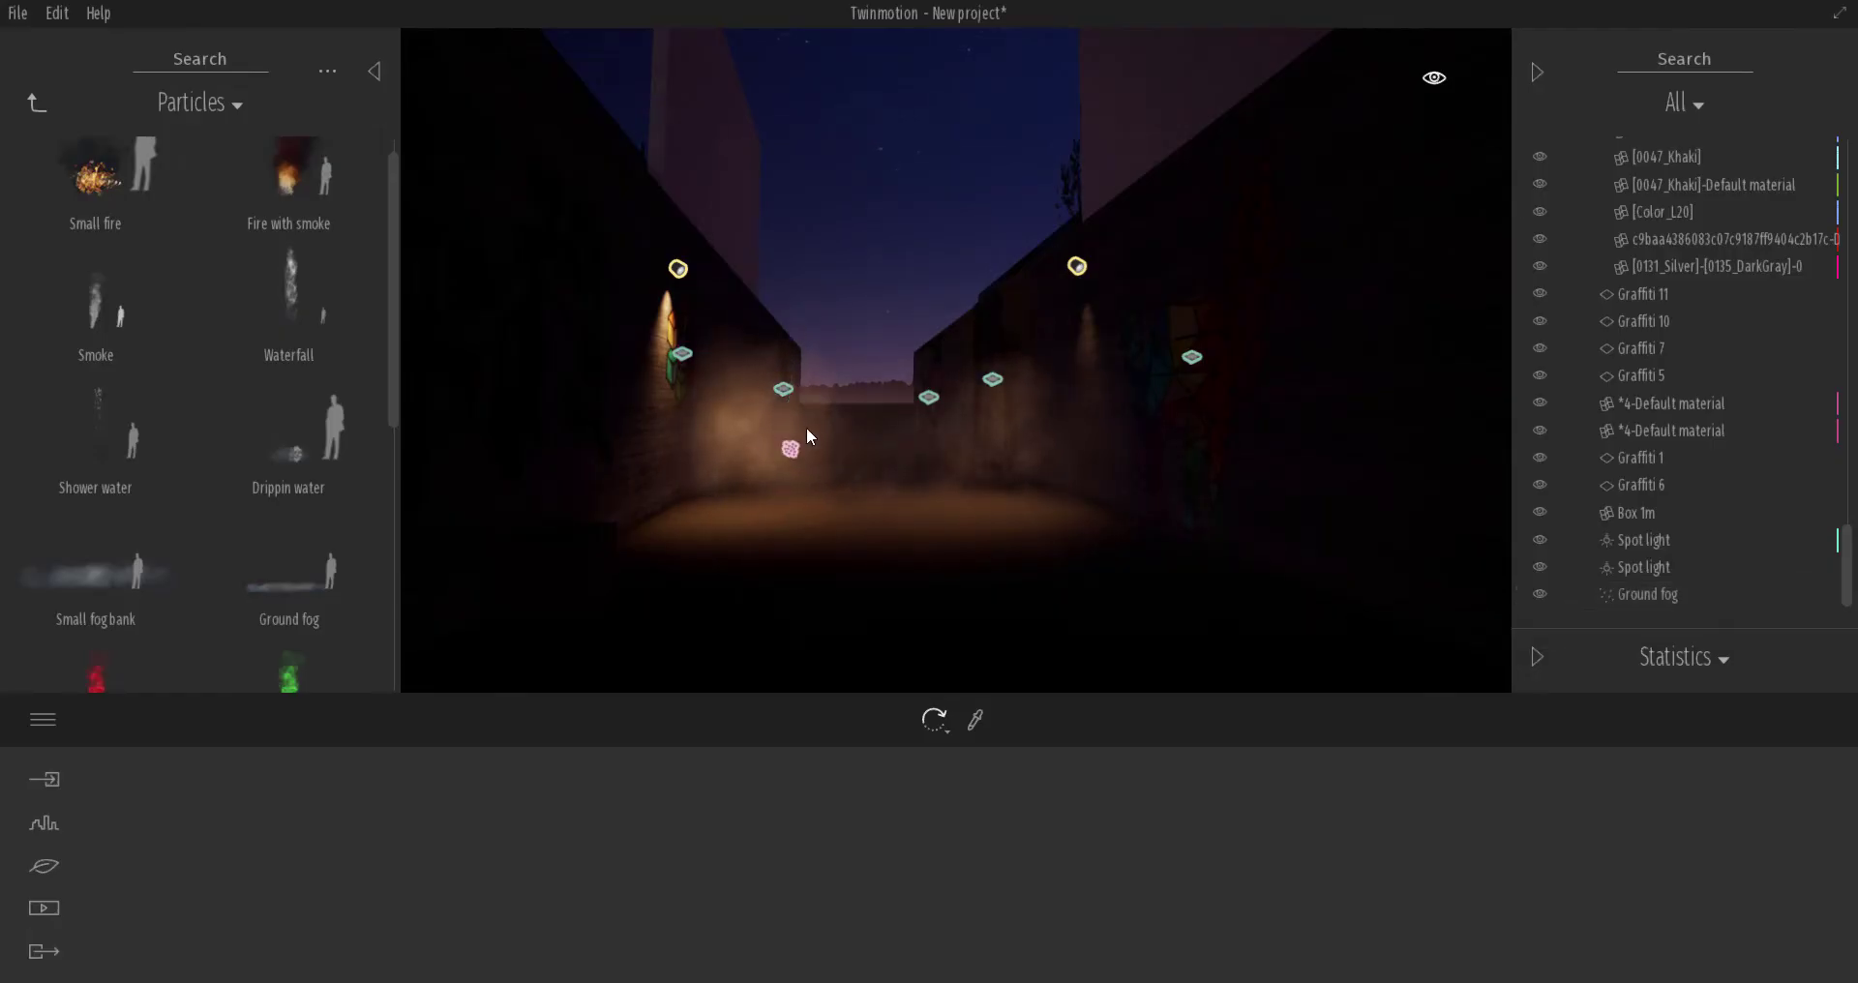
click(793, 446)
mouse_move(793, 374)
mouse_down()
mouse_move(796, 308)
mouse_move(808, 365)
mouse_up()
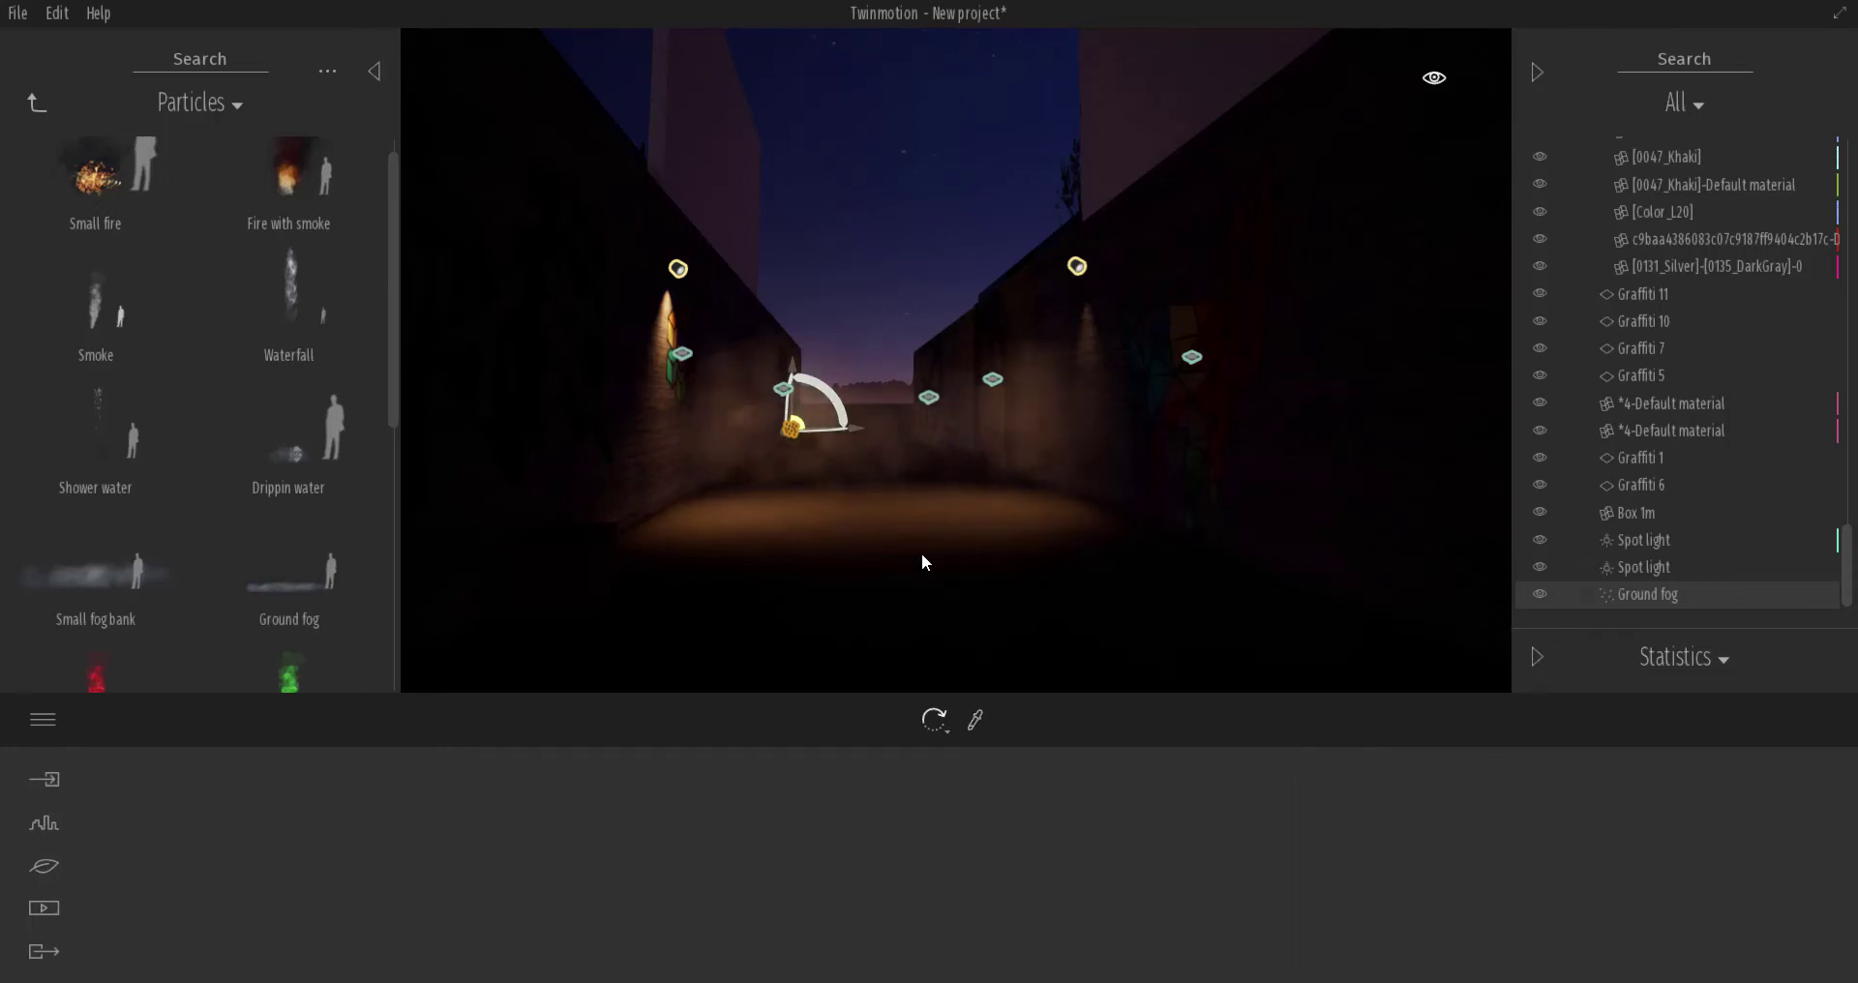
Step: Rotate the original spot light so that it aims more steeply down along its own wall
click(683, 267)
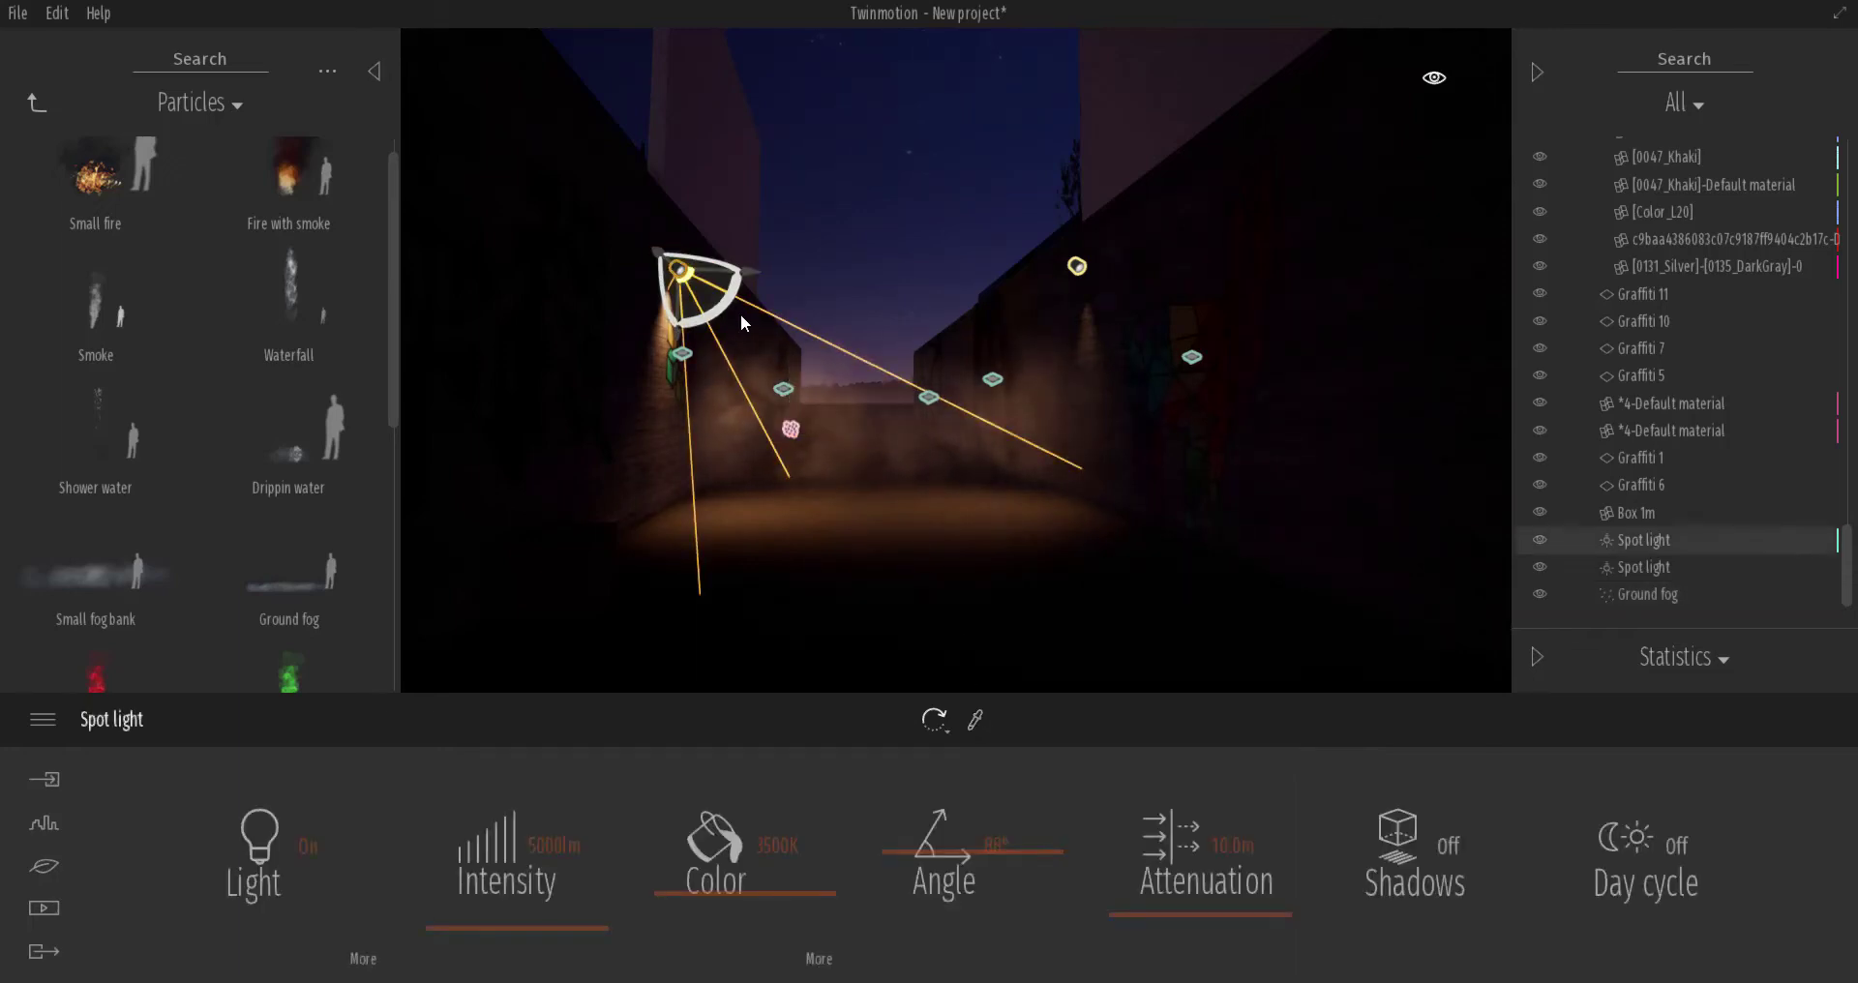
mouse_move(722, 319)
mouse_down()
mouse_move(755, 292)
mouse_move(671, 334)
mouse_move(624, 331)
mouse_move(667, 338)
mouse_move(711, 295)
mouse_move(764, 299)
mouse_move(677, 333)
mouse_move(762, 310)
mouse_move(746, 327)
mouse_move(706, 308)
mouse_move(776, 323)
mouse_move(728, 335)
mouse_move(752, 339)
mouse_move(732, 350)
mouse_up()
click(977, 721)
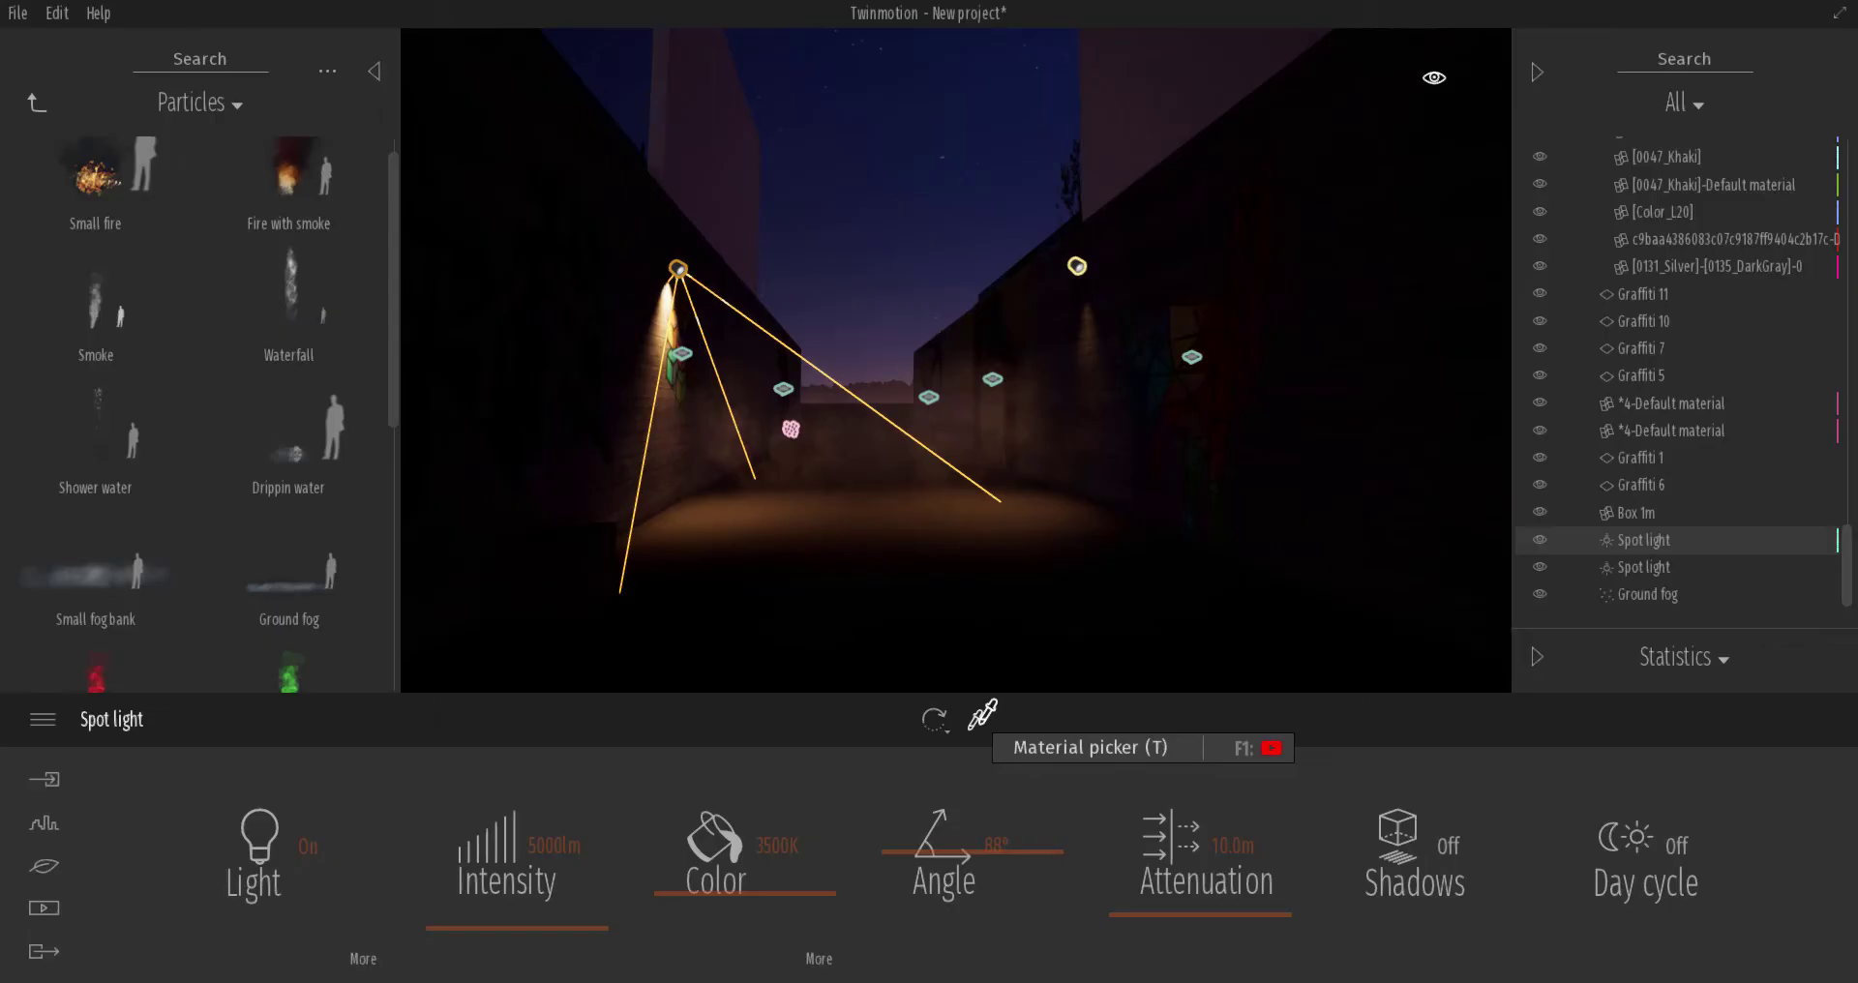
click(789, 432)
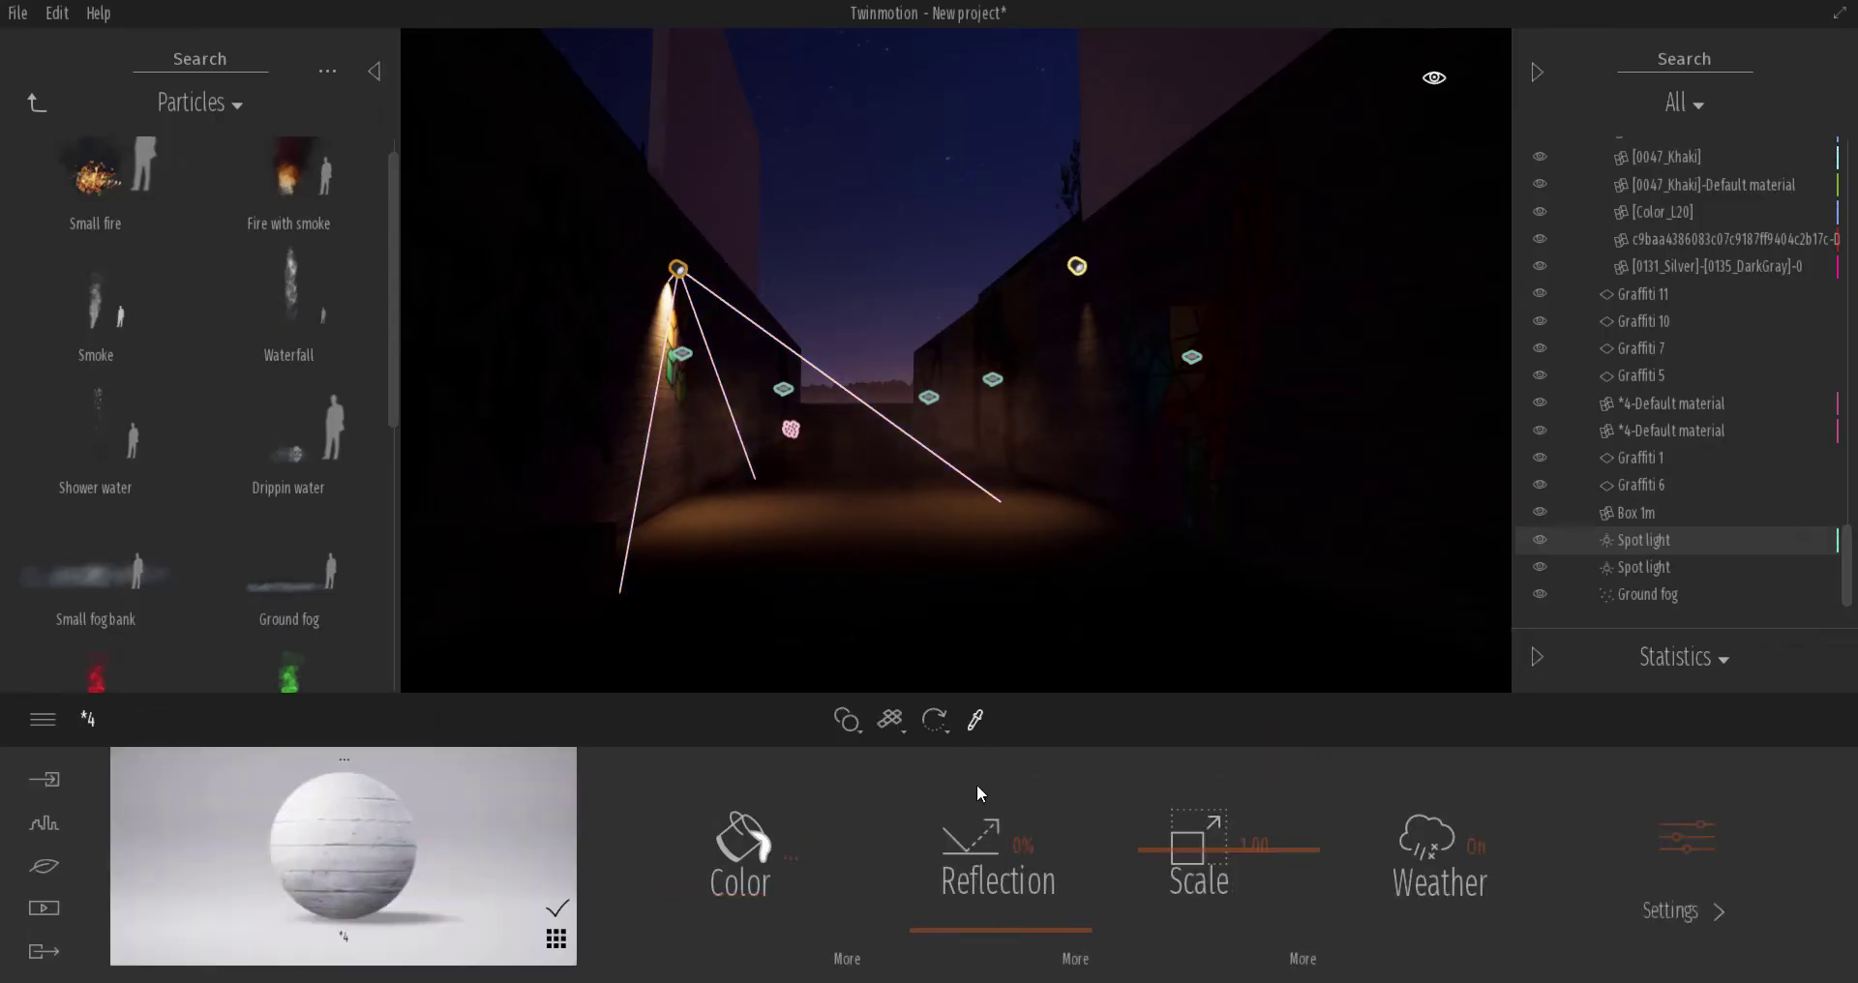
click(924, 719)
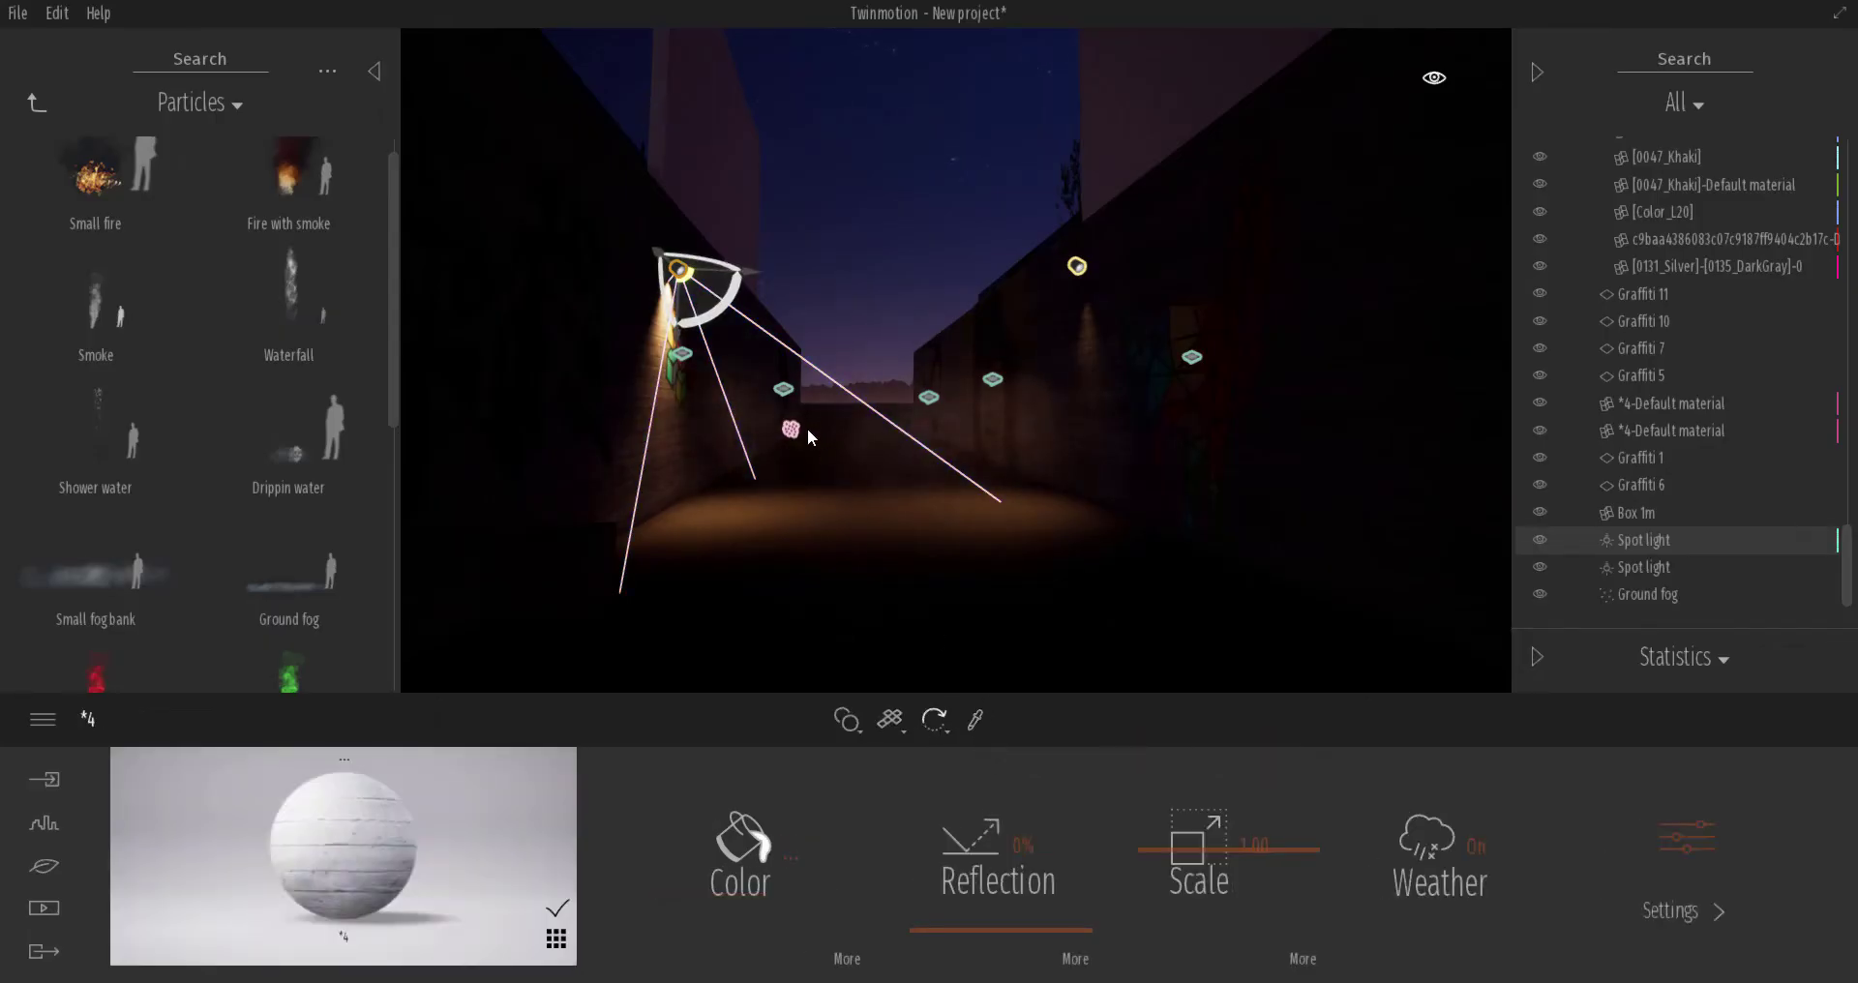
Step: Shift the ground fog sideways to the middle of the alley
click(790, 429)
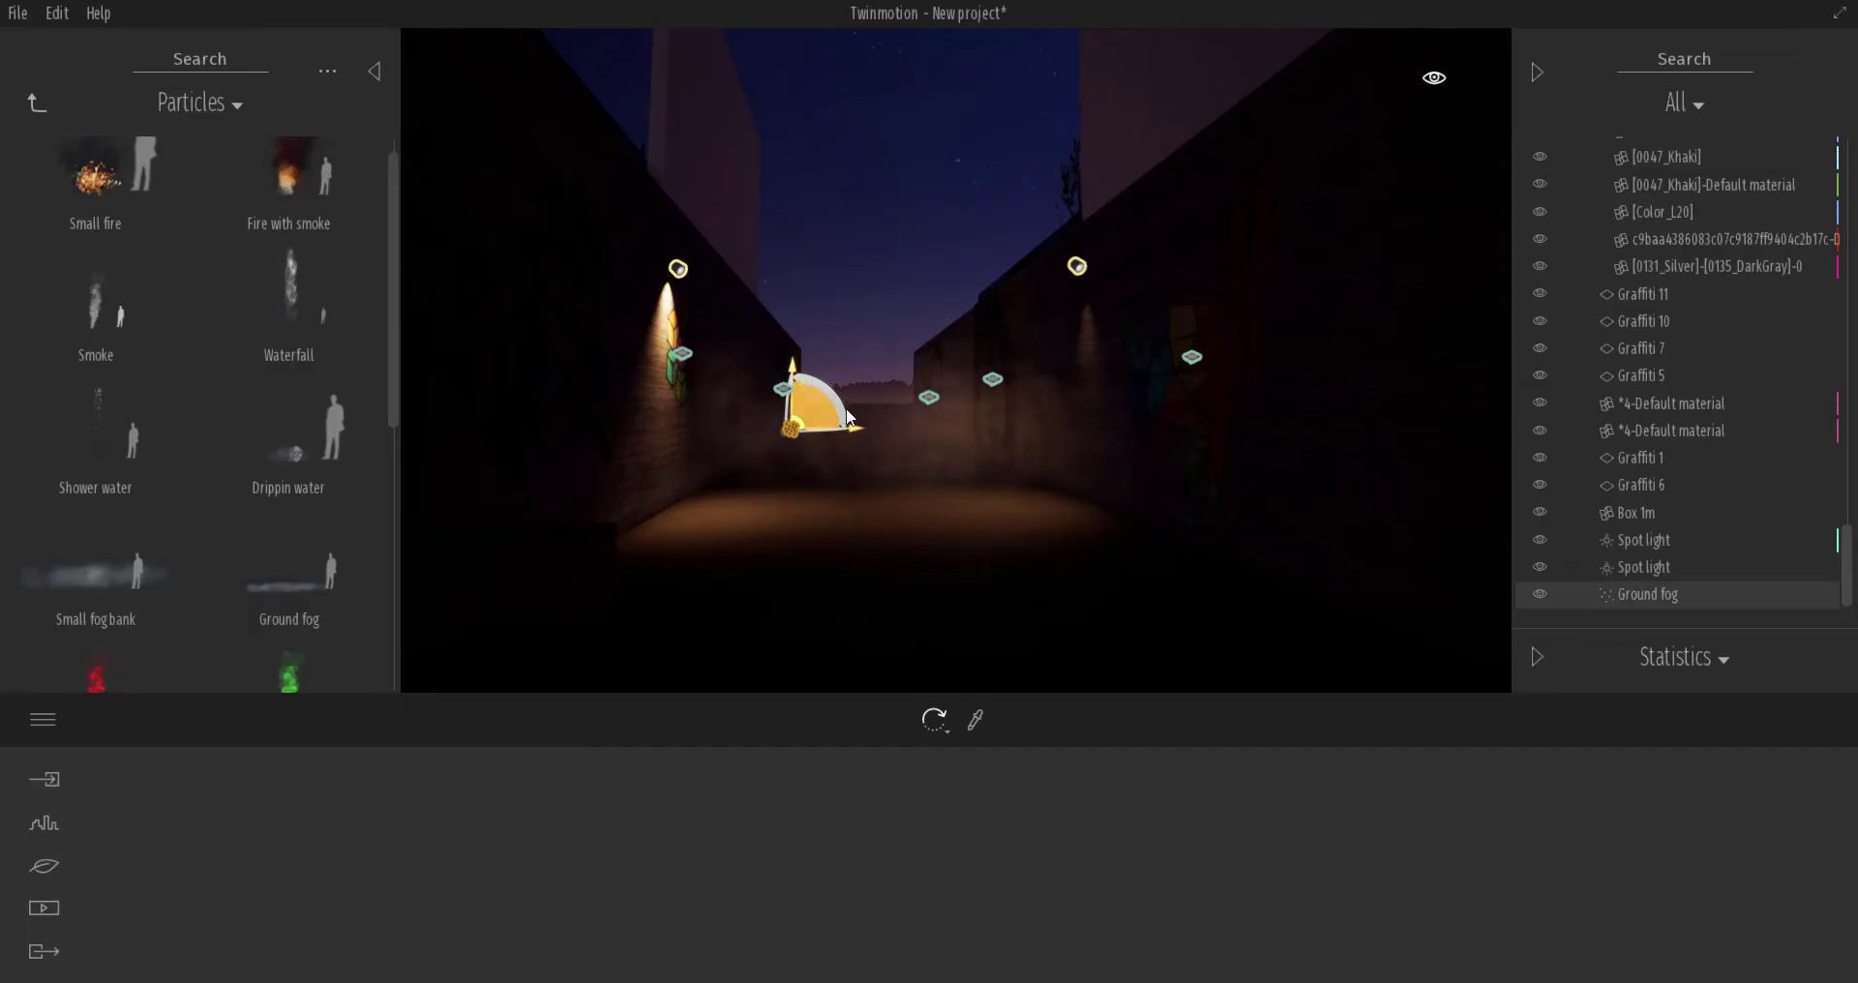
drag(828, 427, 833, 397)
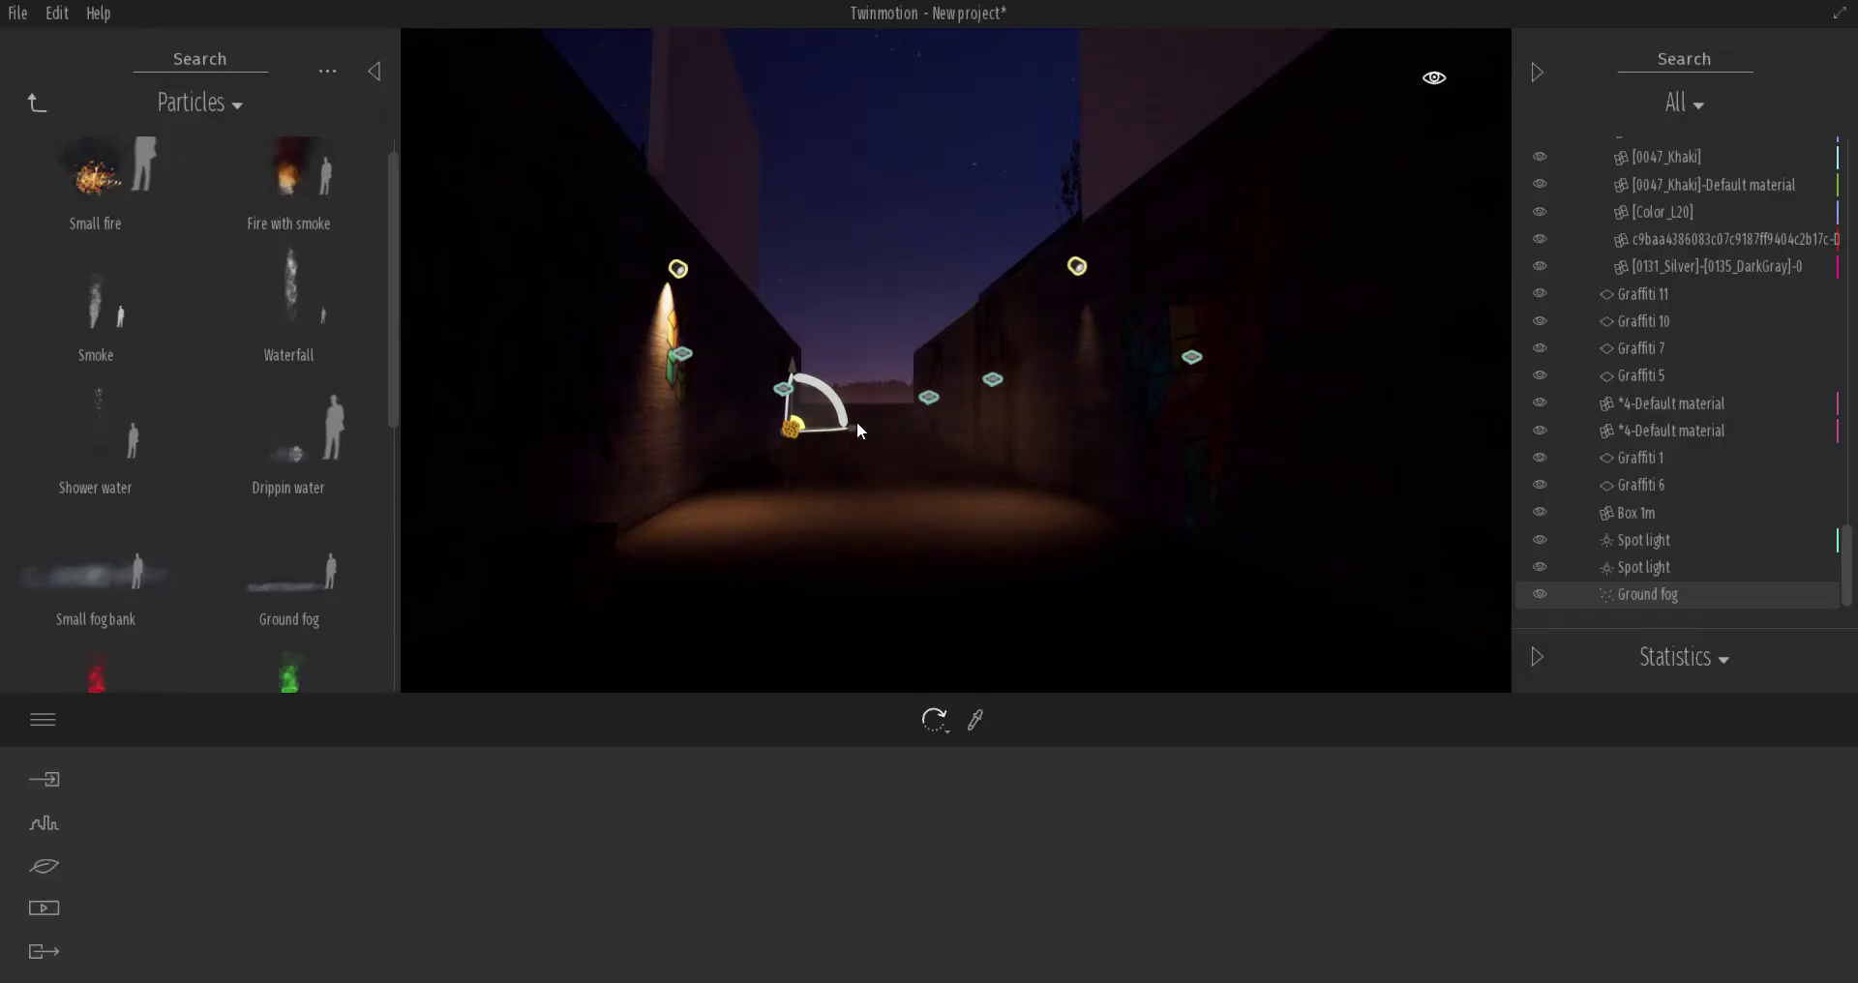
drag(857, 427, 960, 502)
Step: Aim the original spot light back across the alley and set its color temperature to 11848K
click(679, 269)
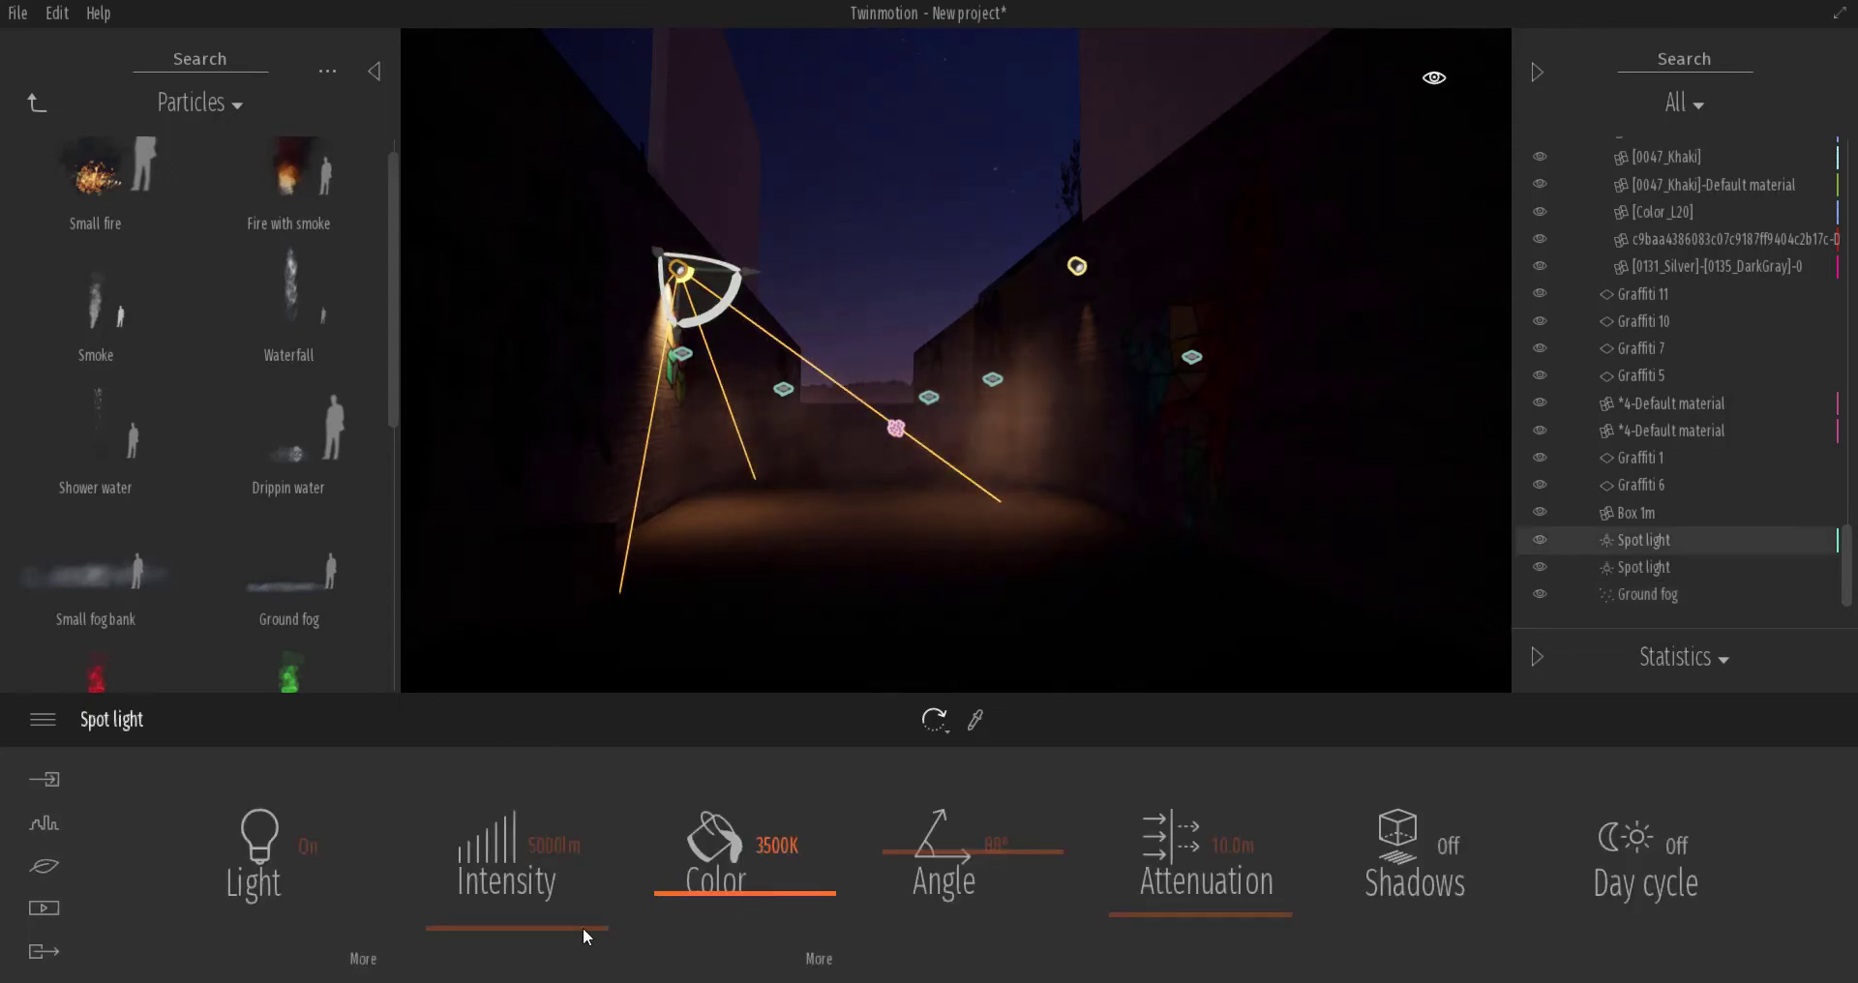
click(740, 844)
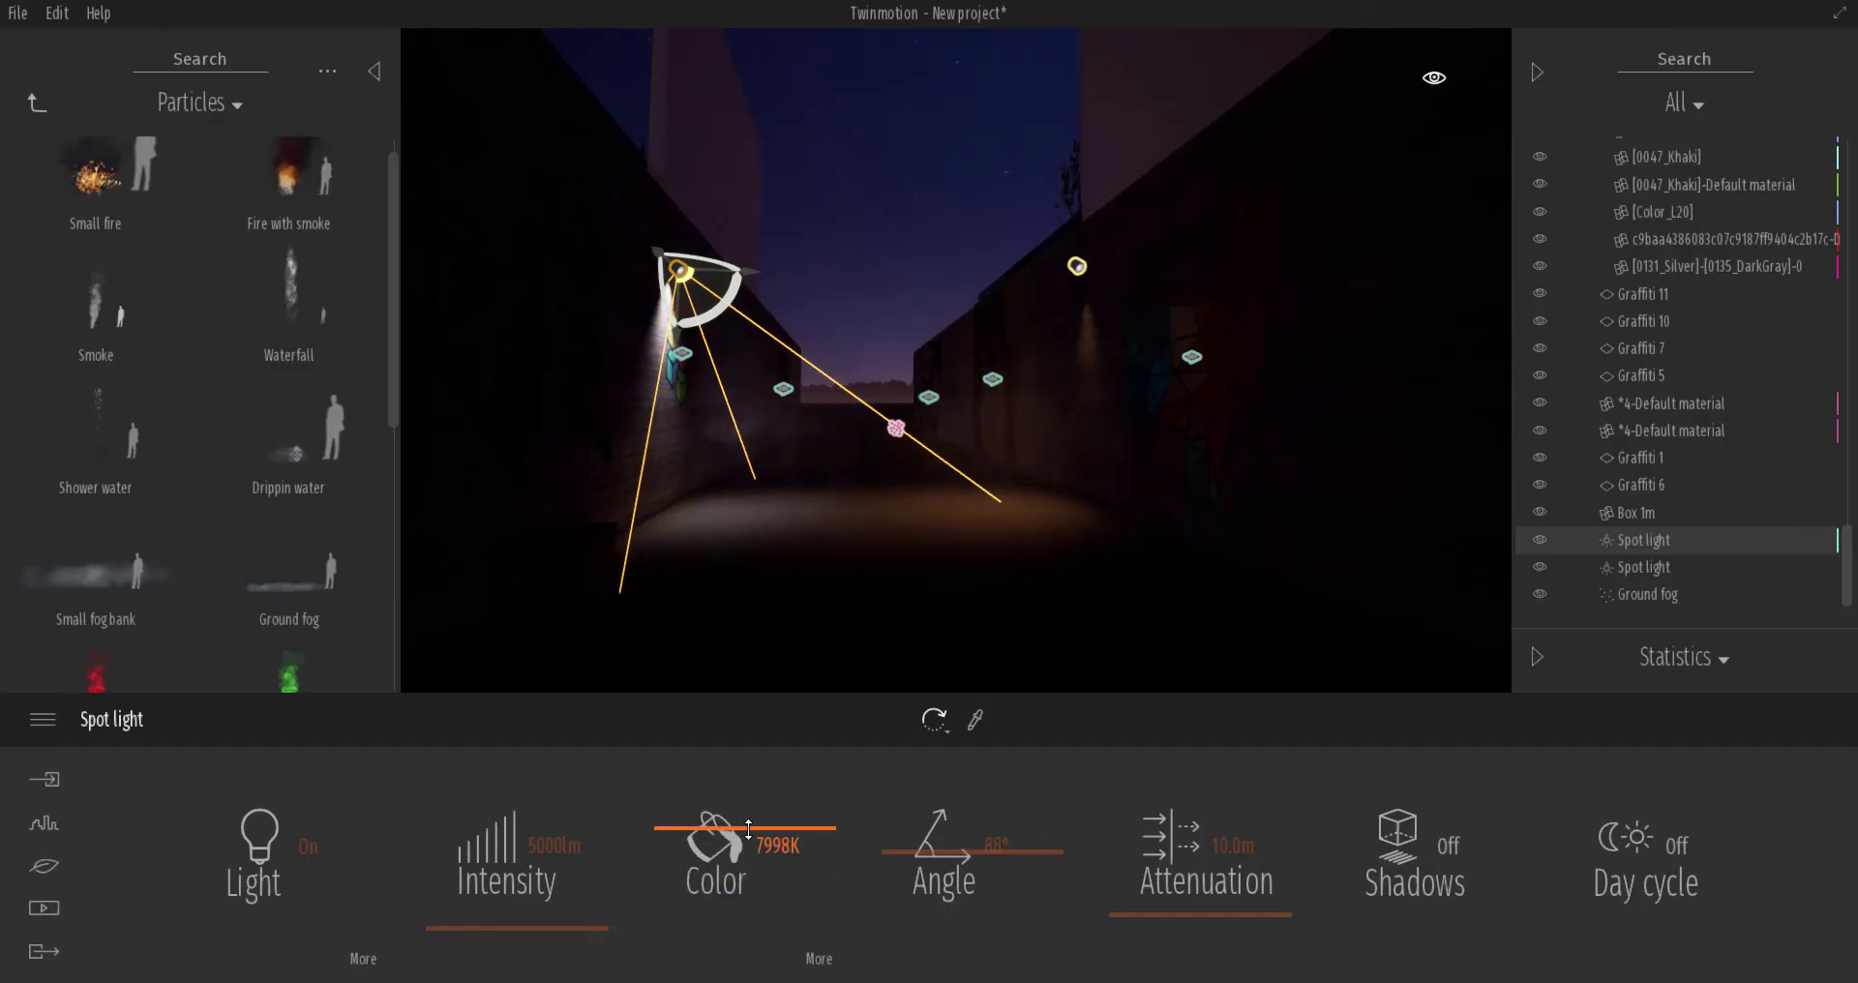
drag(716, 317, 742, 300)
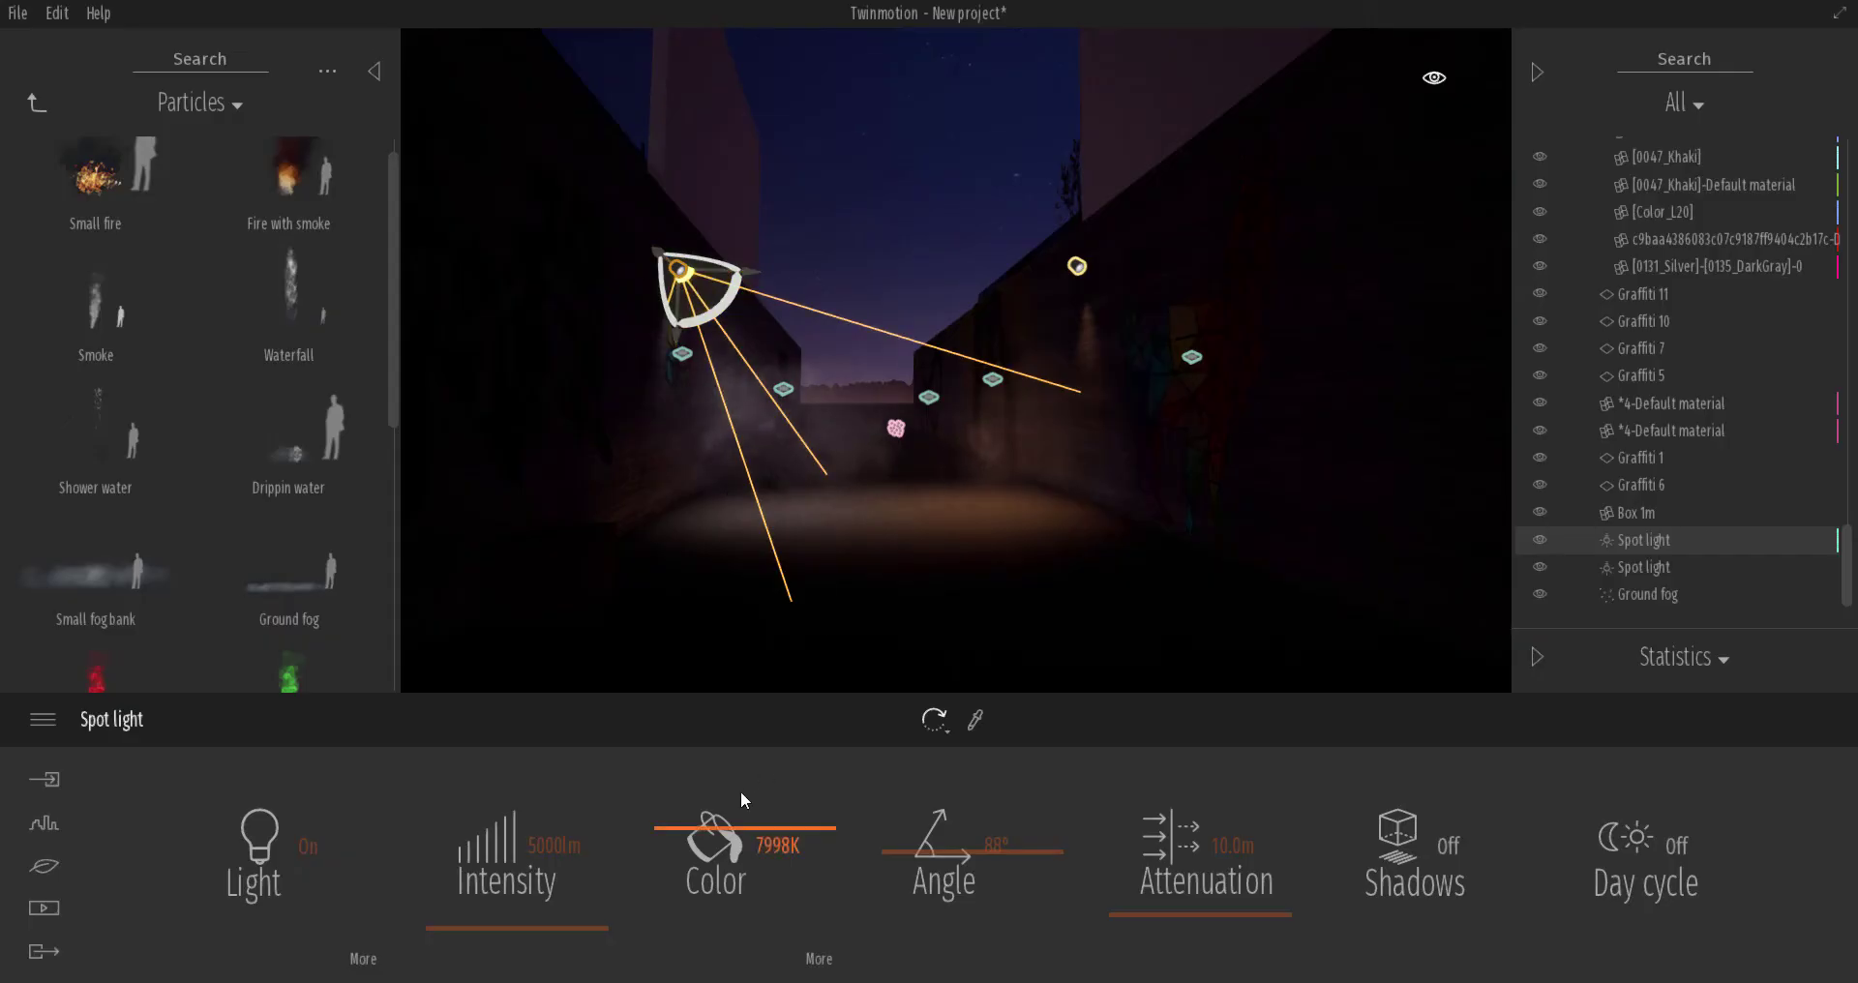
drag(773, 842, 714, 818)
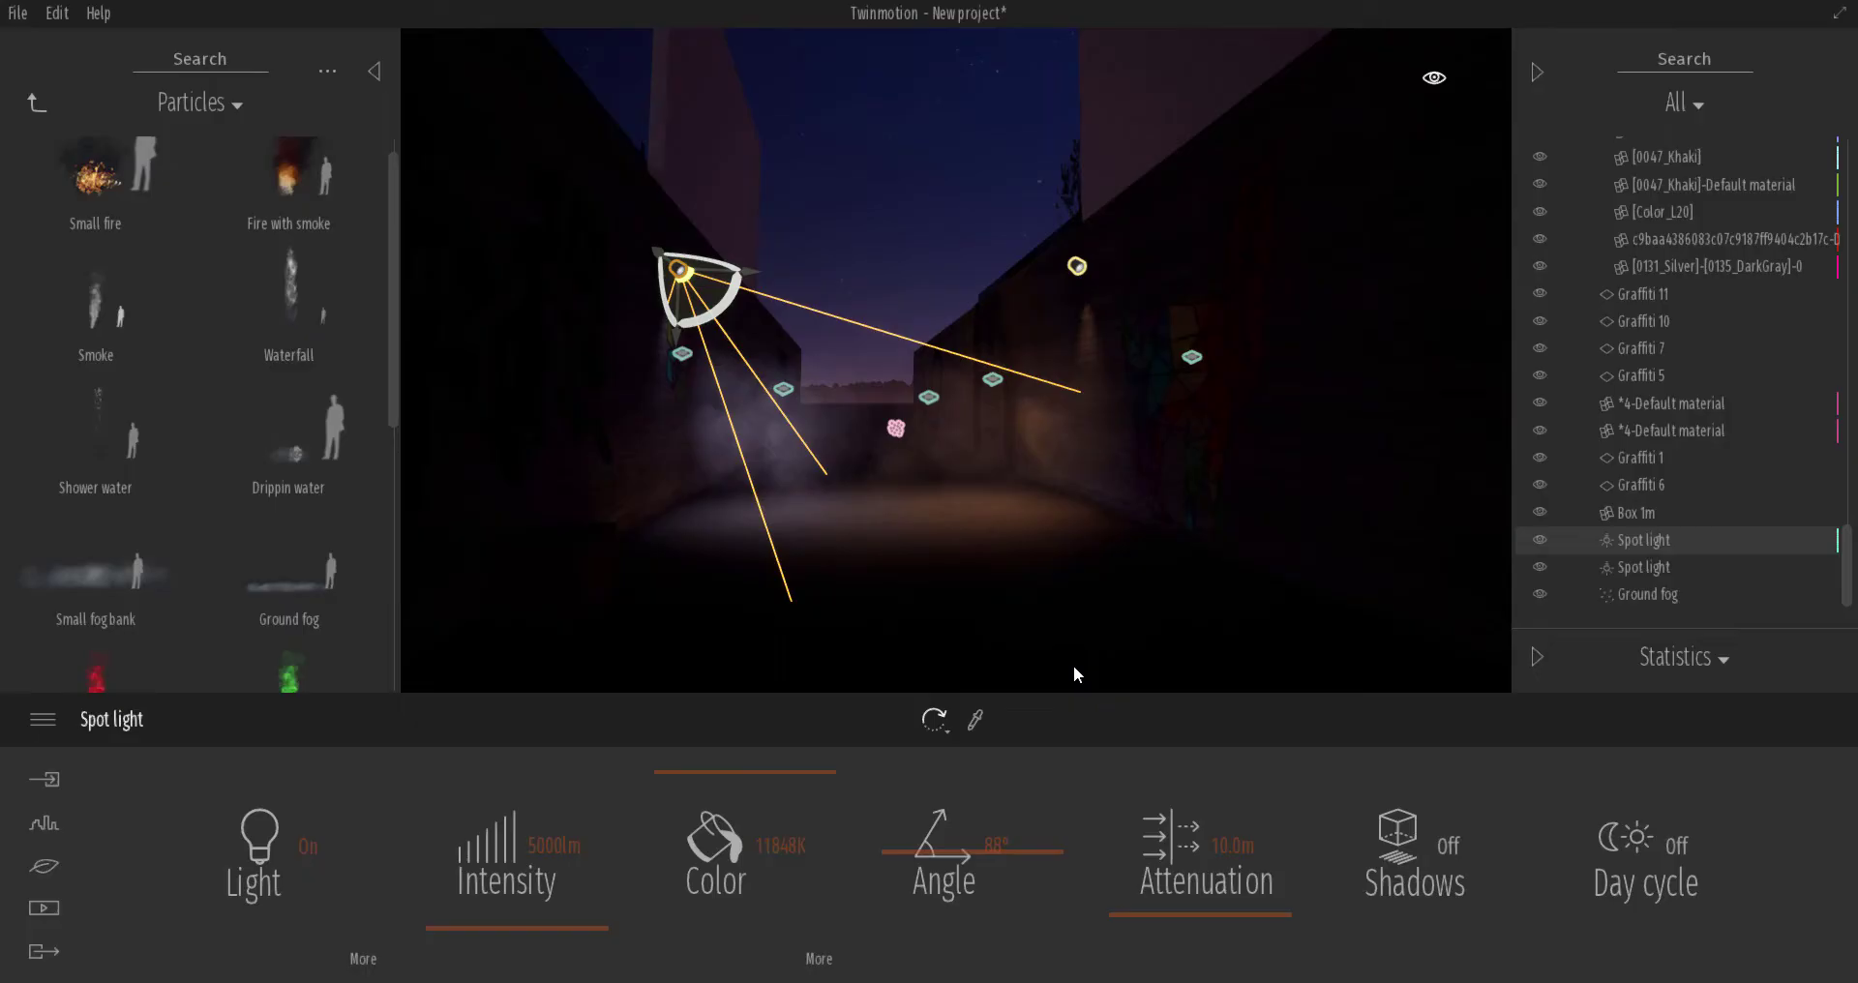
Step: Change the color of the spot light on the llama graffiti wall to magenta and adjust its aim
click(1077, 268)
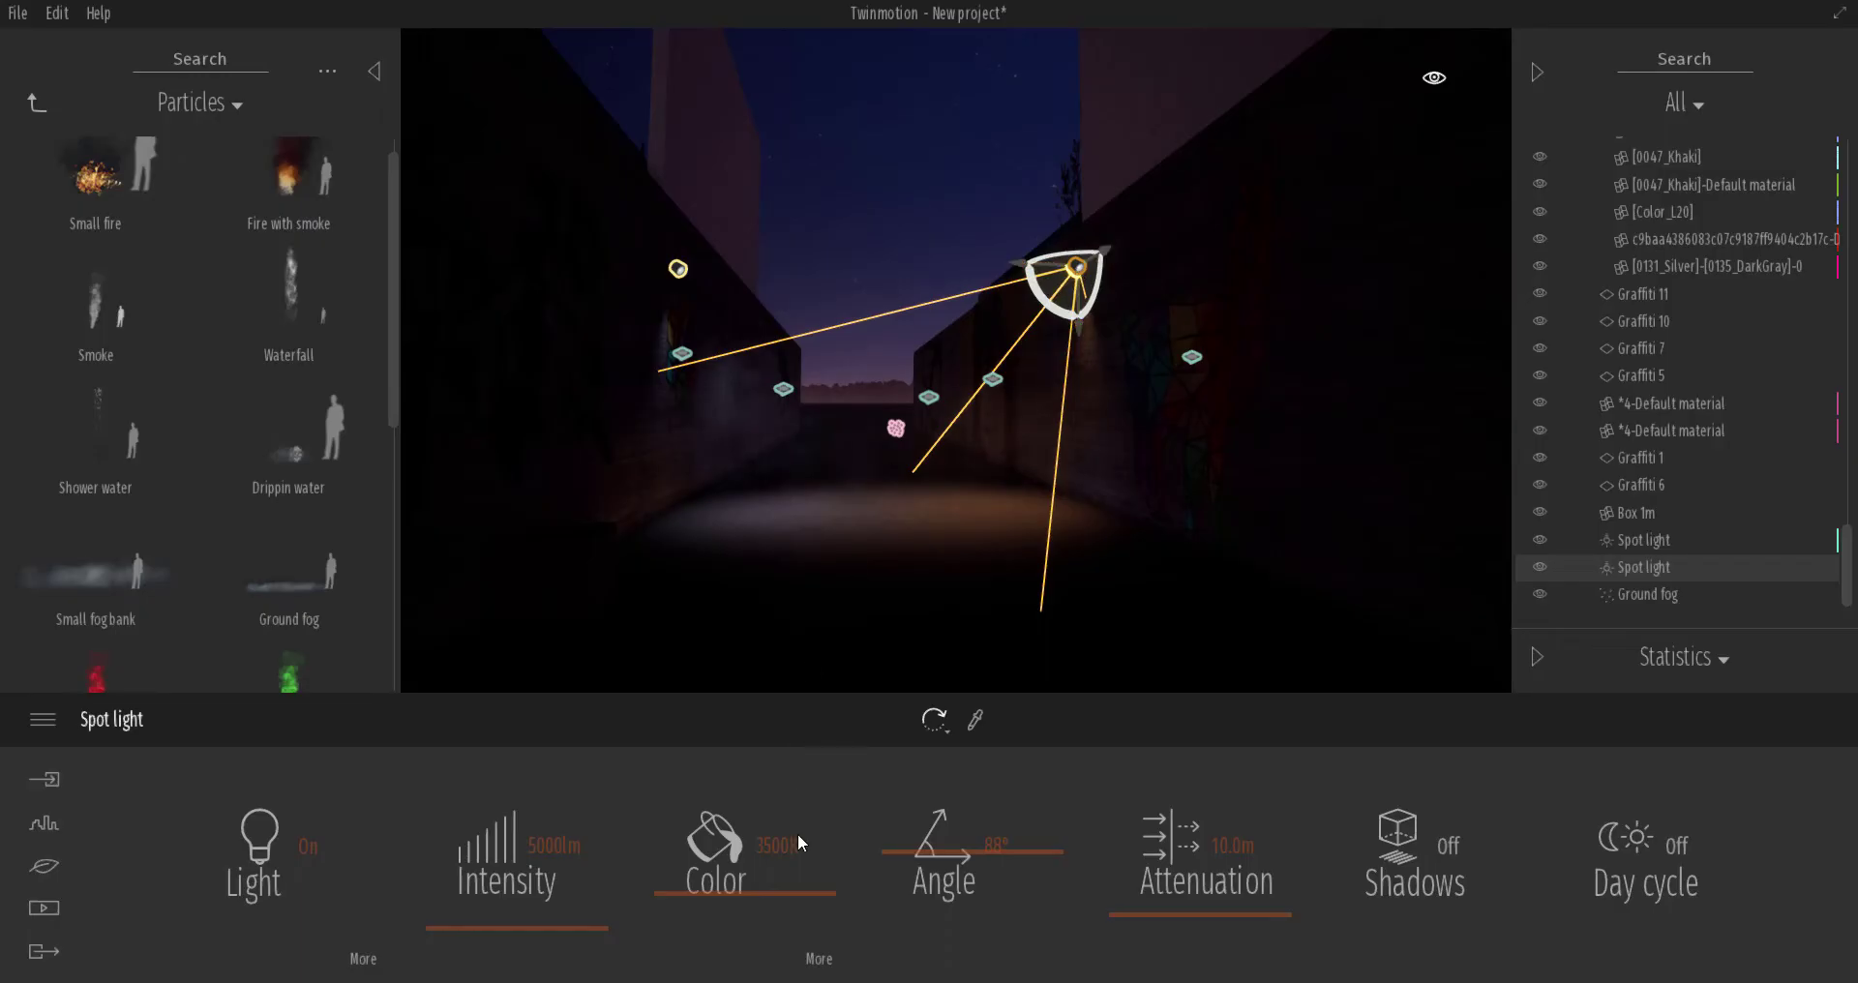
click(820, 960)
click(988, 863)
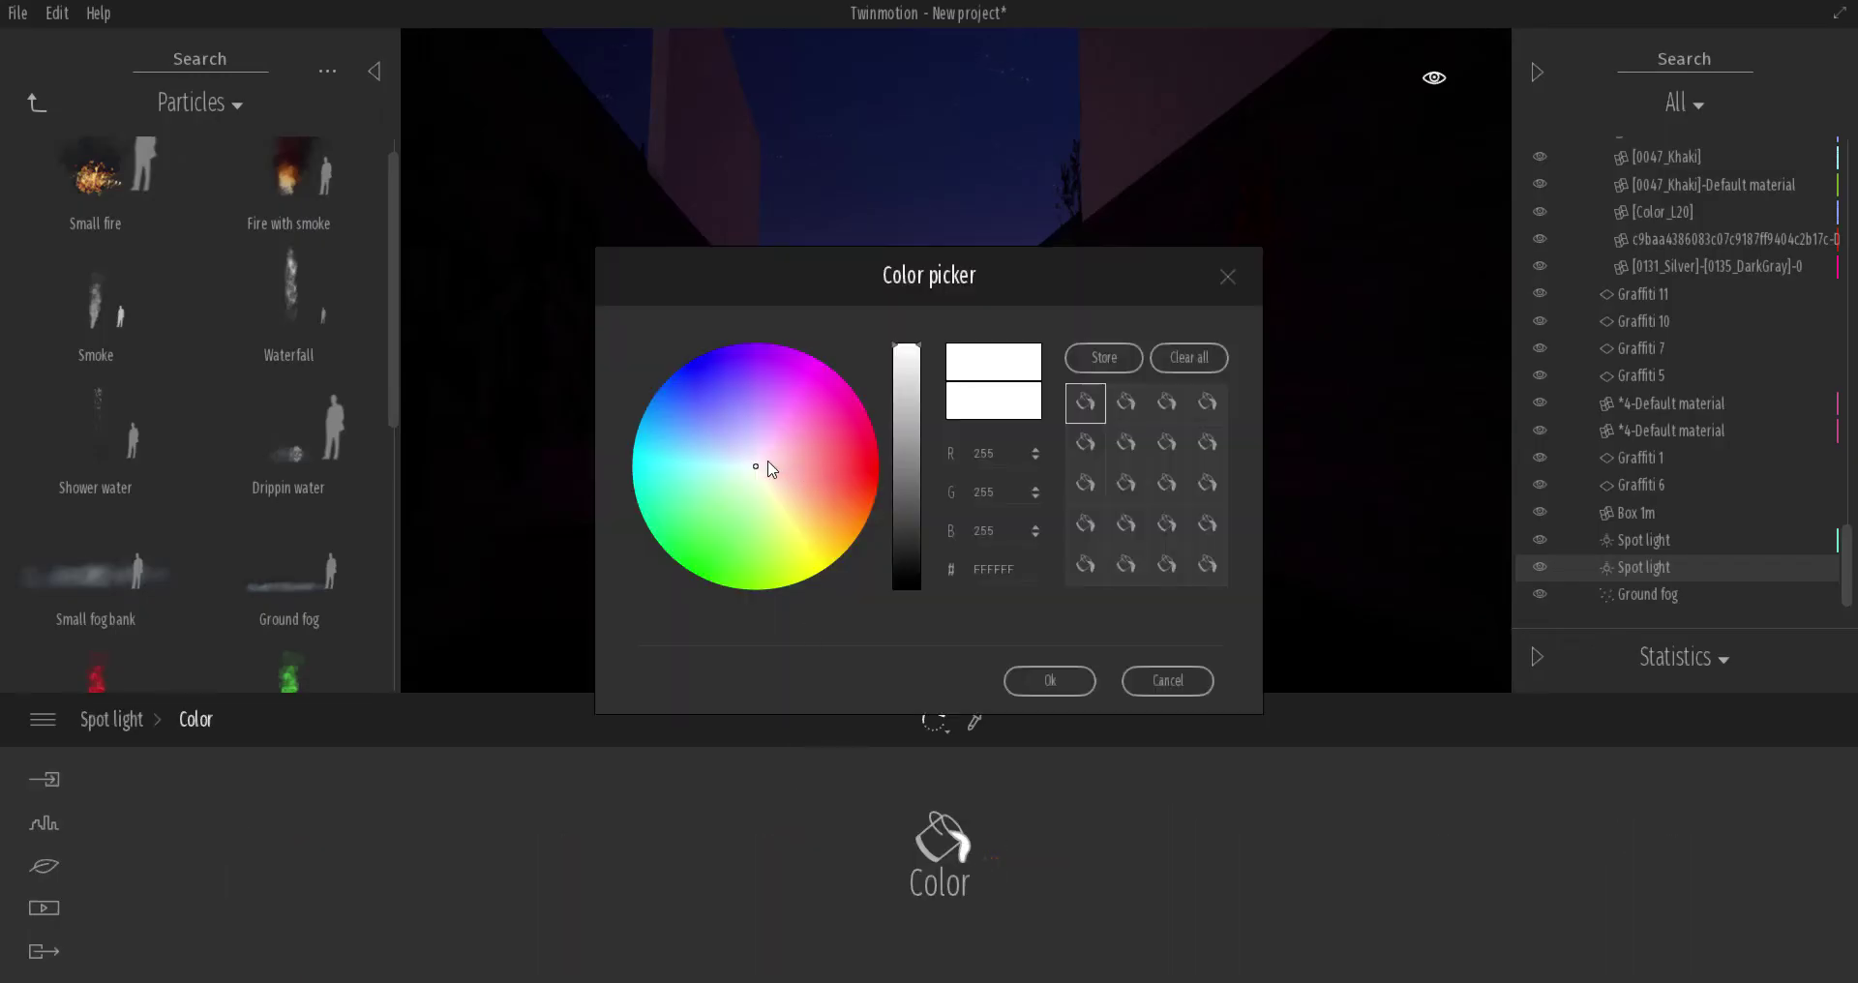
drag(767, 465, 809, 361)
click(1055, 681)
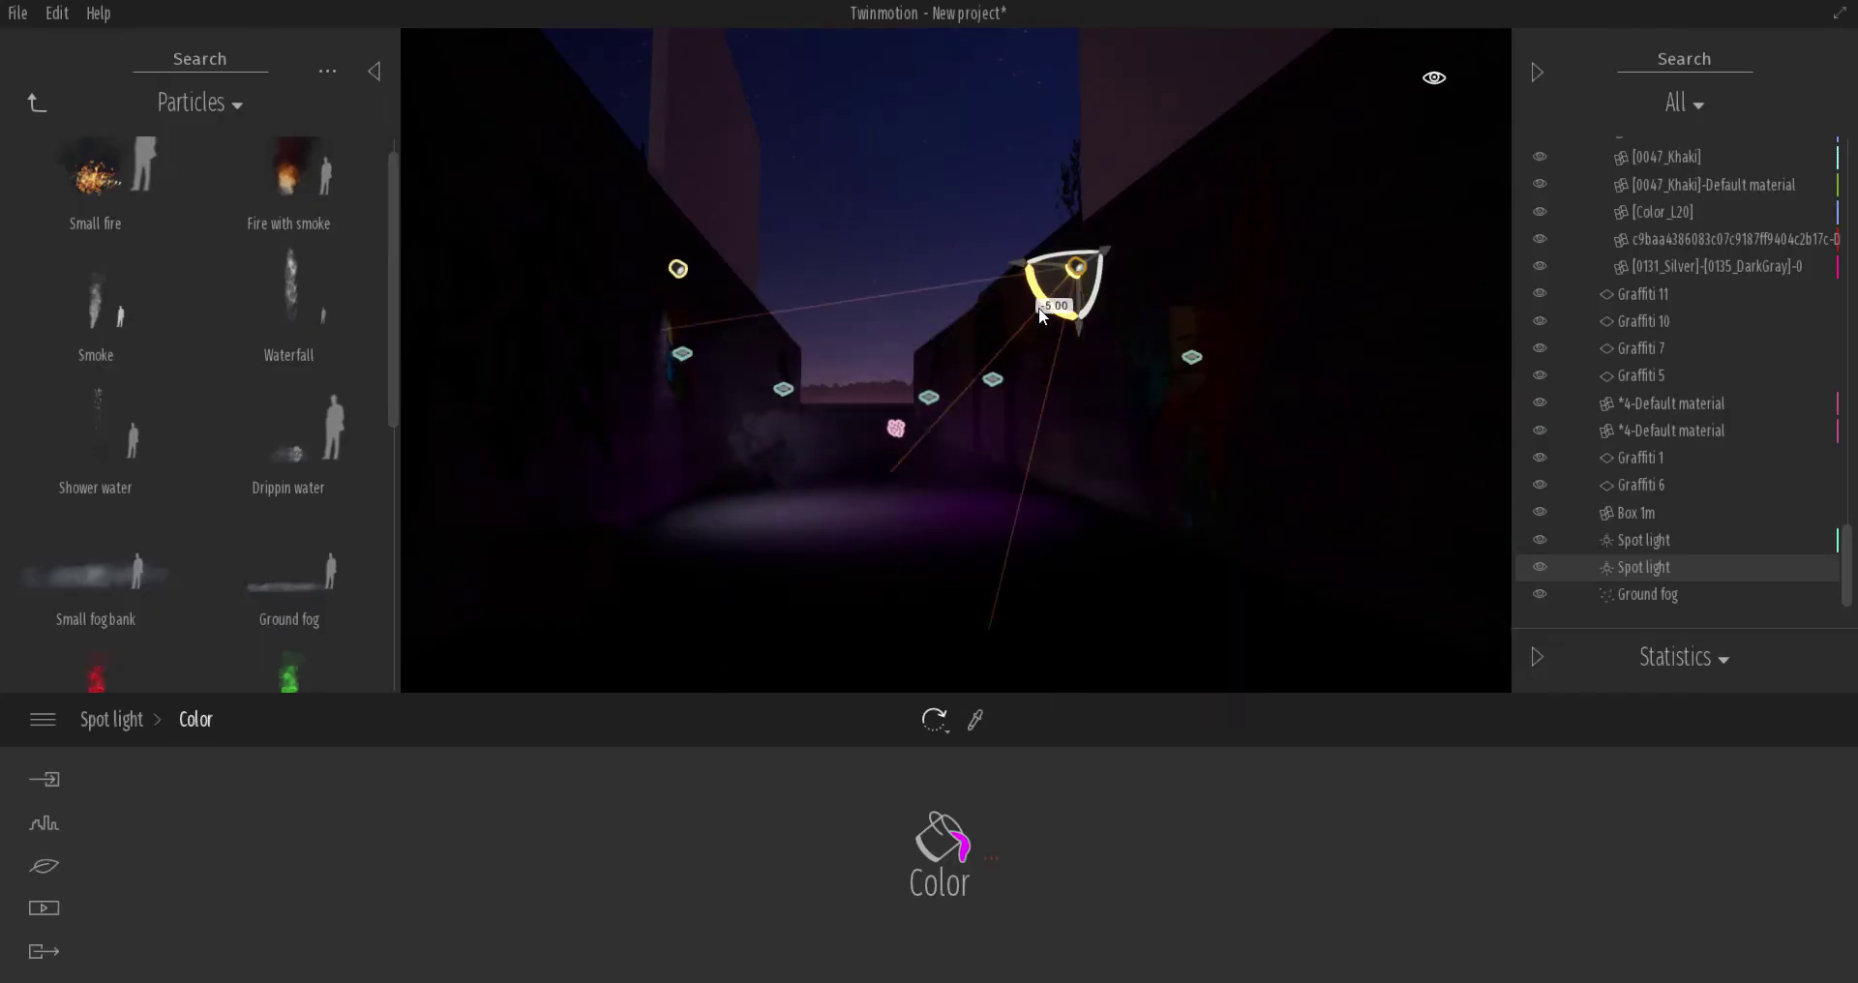
click(109, 718)
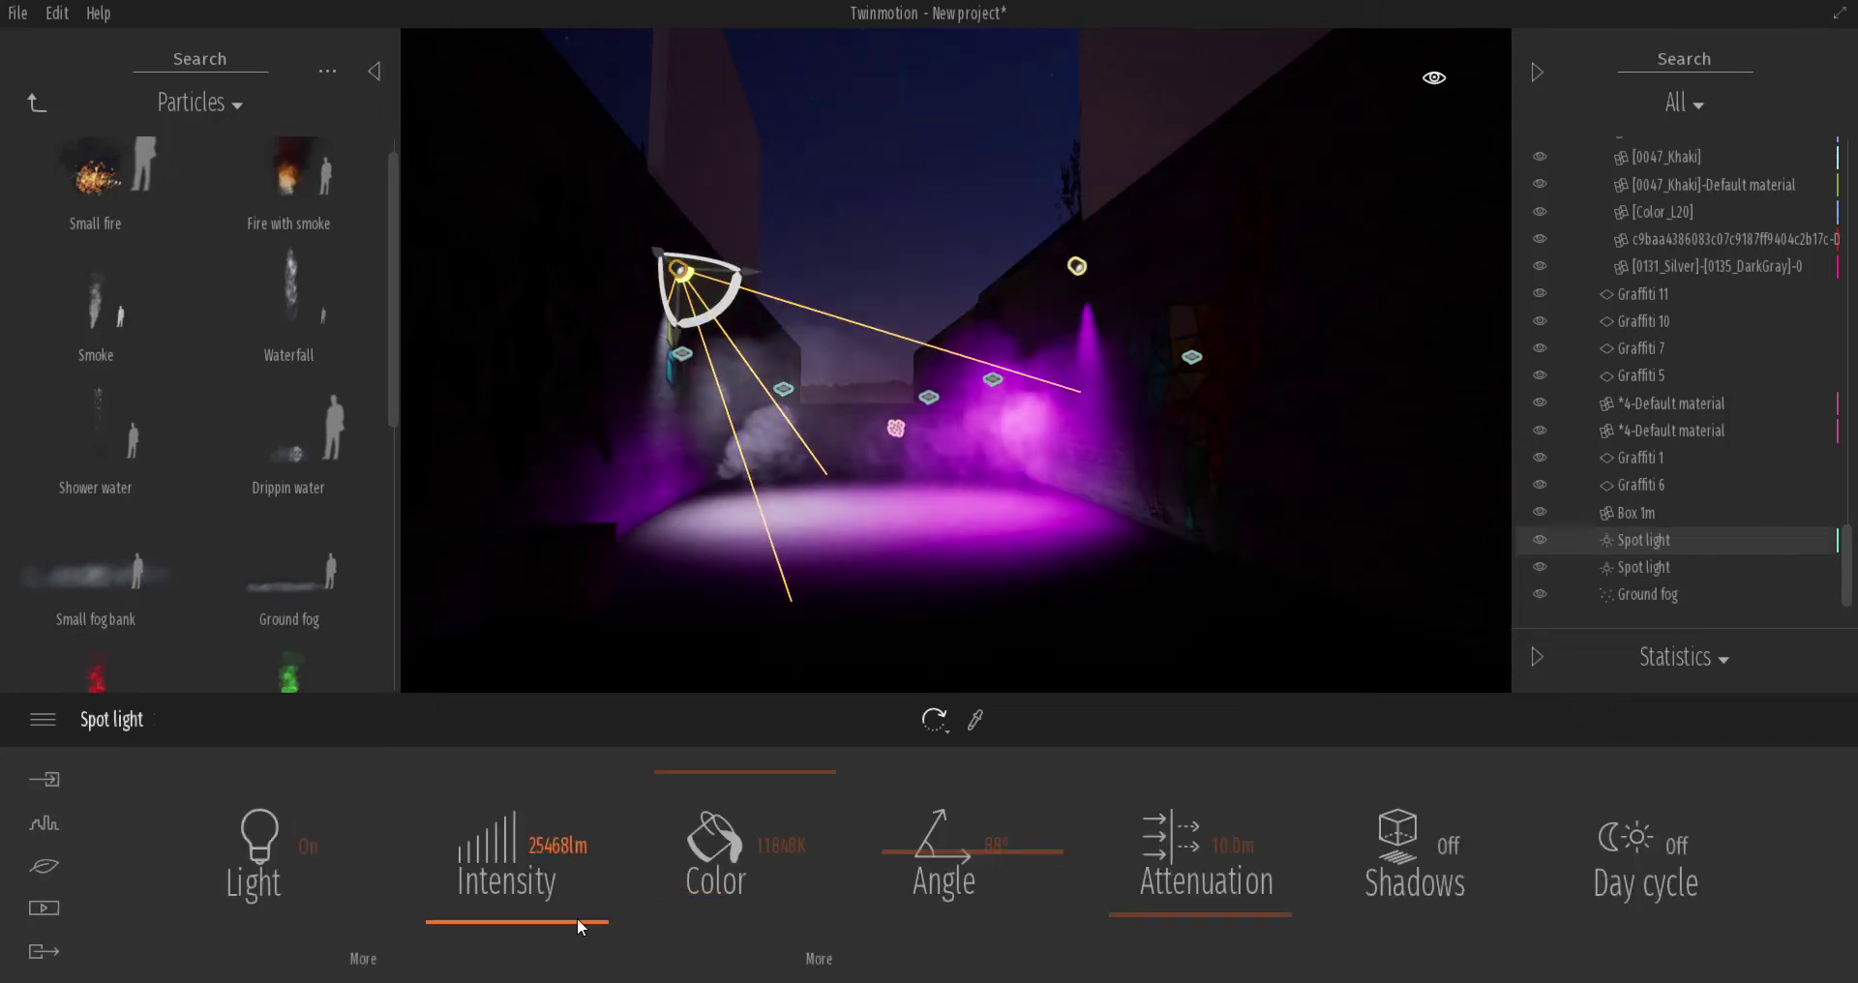
Step: Raise the original spot light's intensity to 37536 lm and check the lit fog from closer in the alley
drag(577, 915, 586, 918)
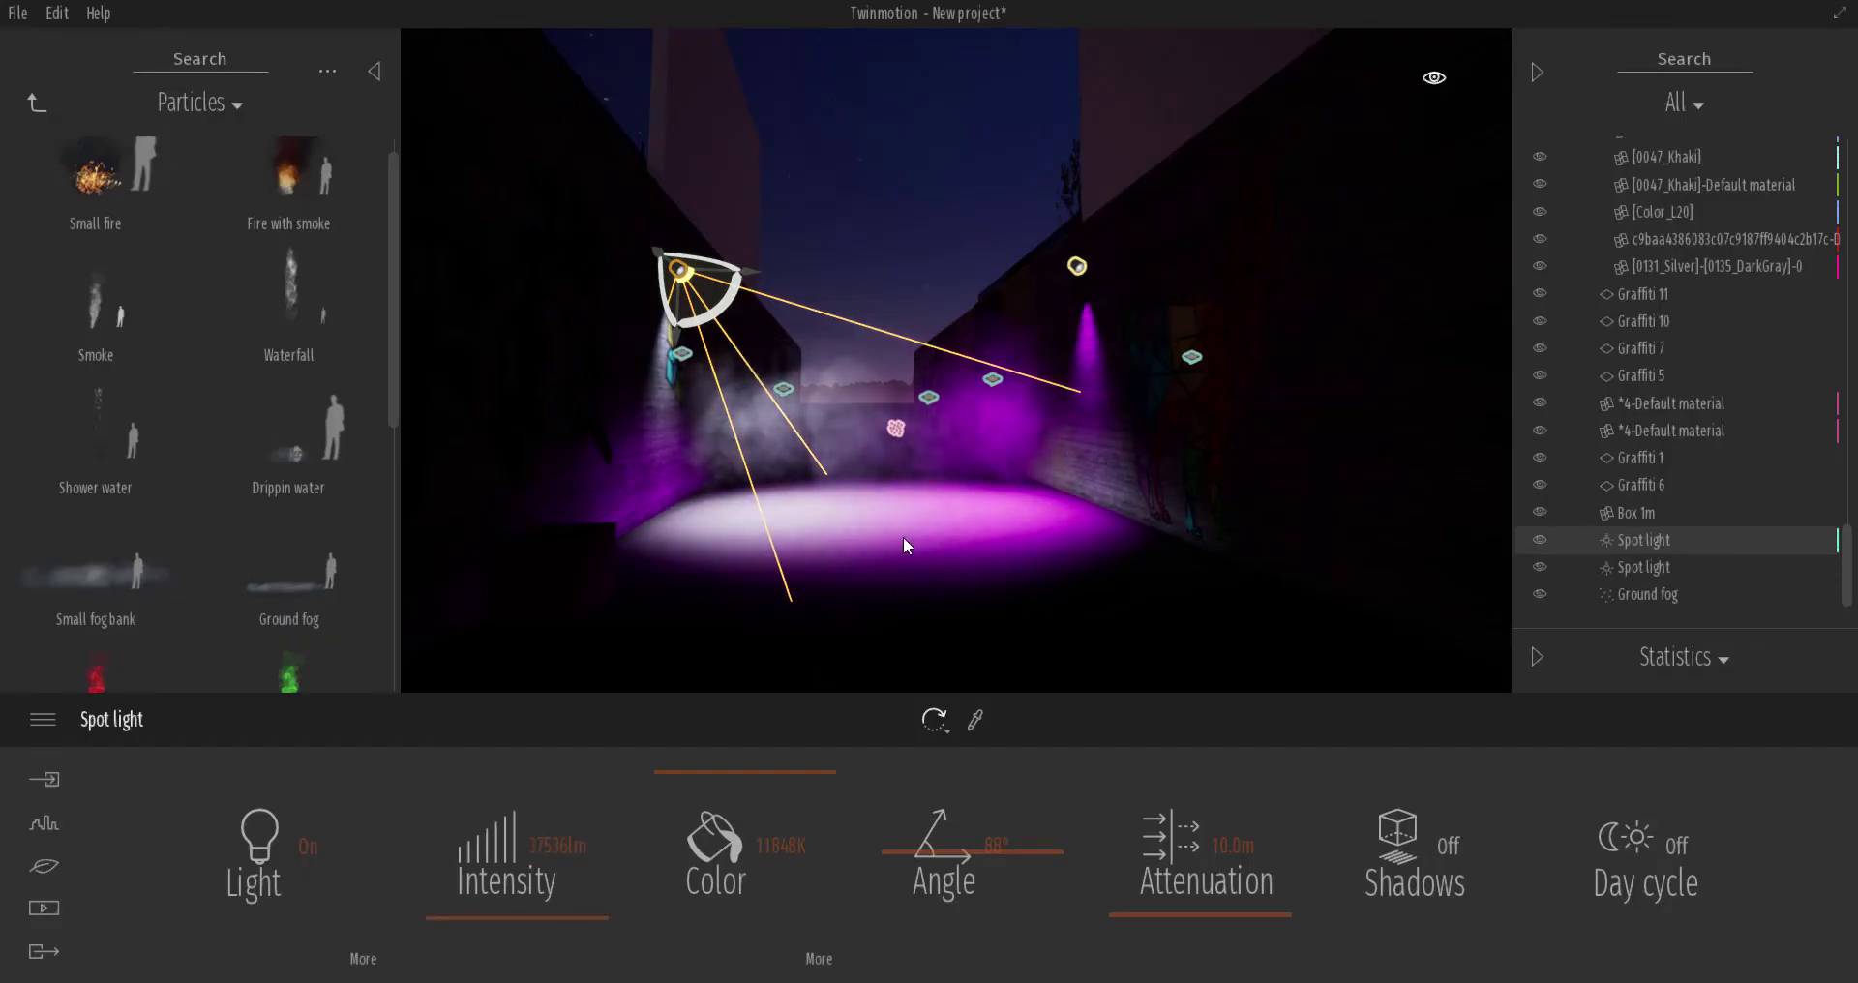
shift+middle_drag(976, 521, 953, 479)
scroll(953, 479, up, 3)
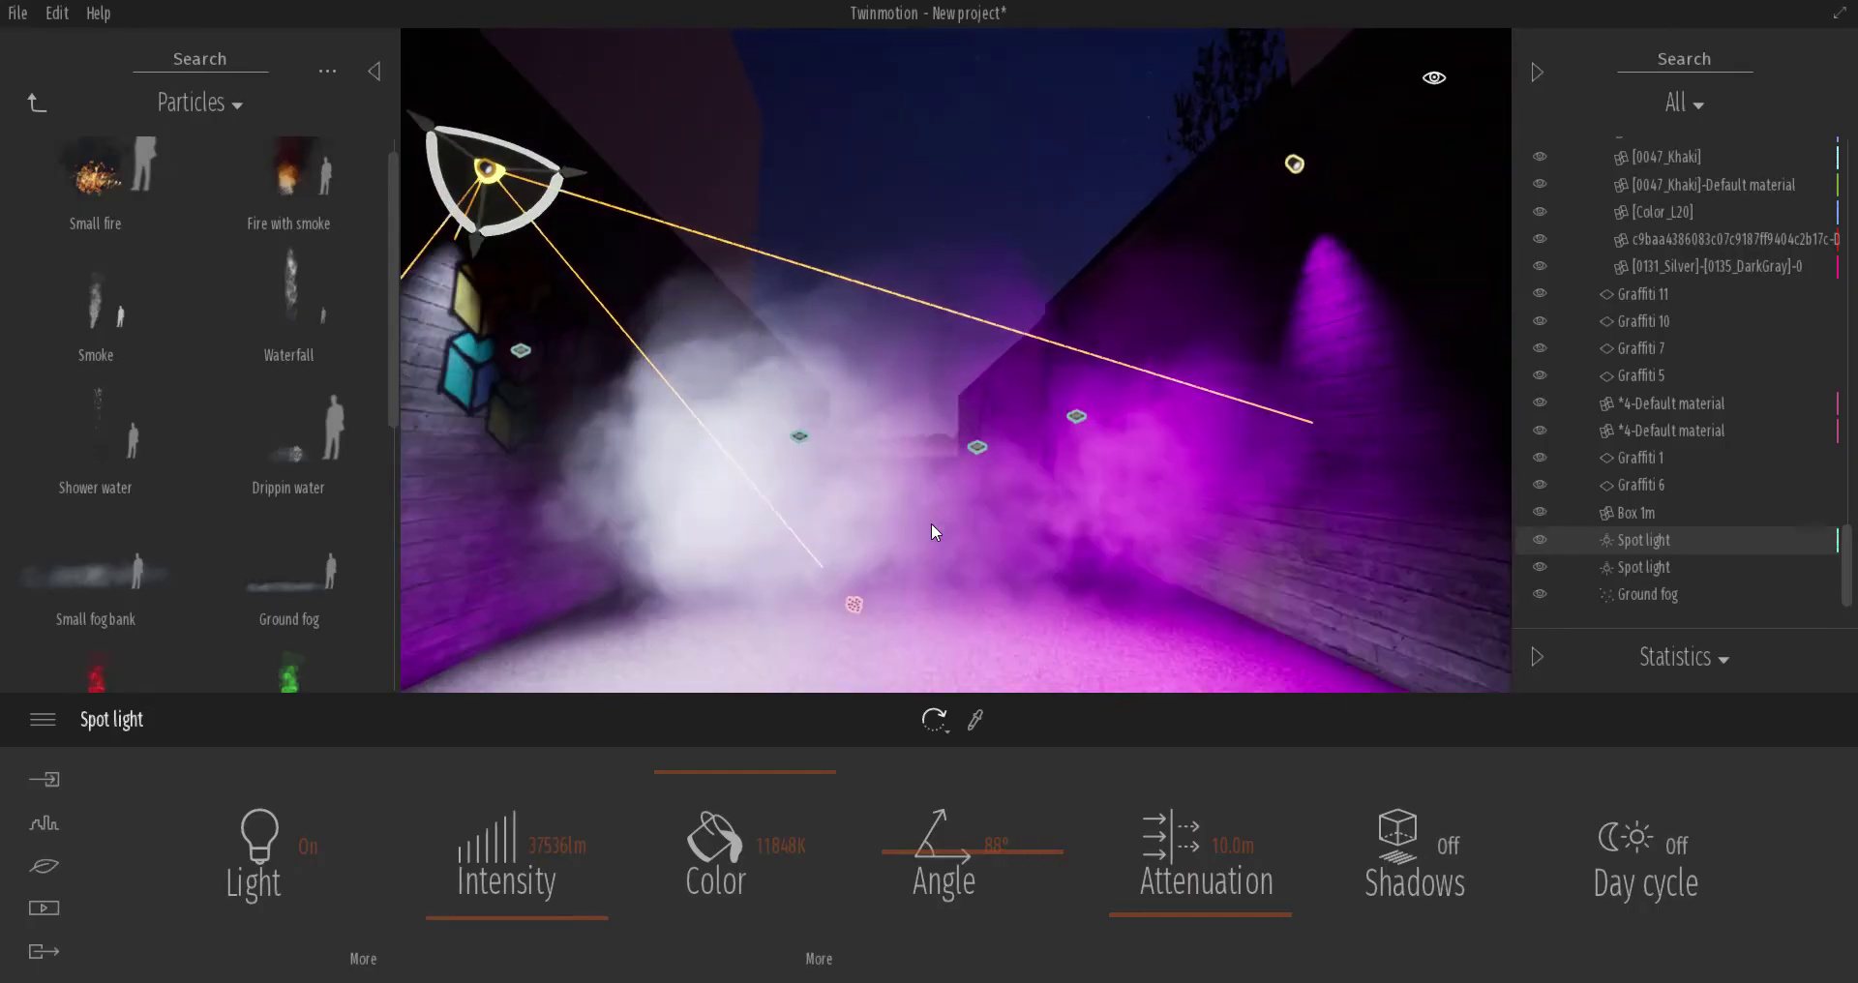
scroll(932, 524, down, 3)
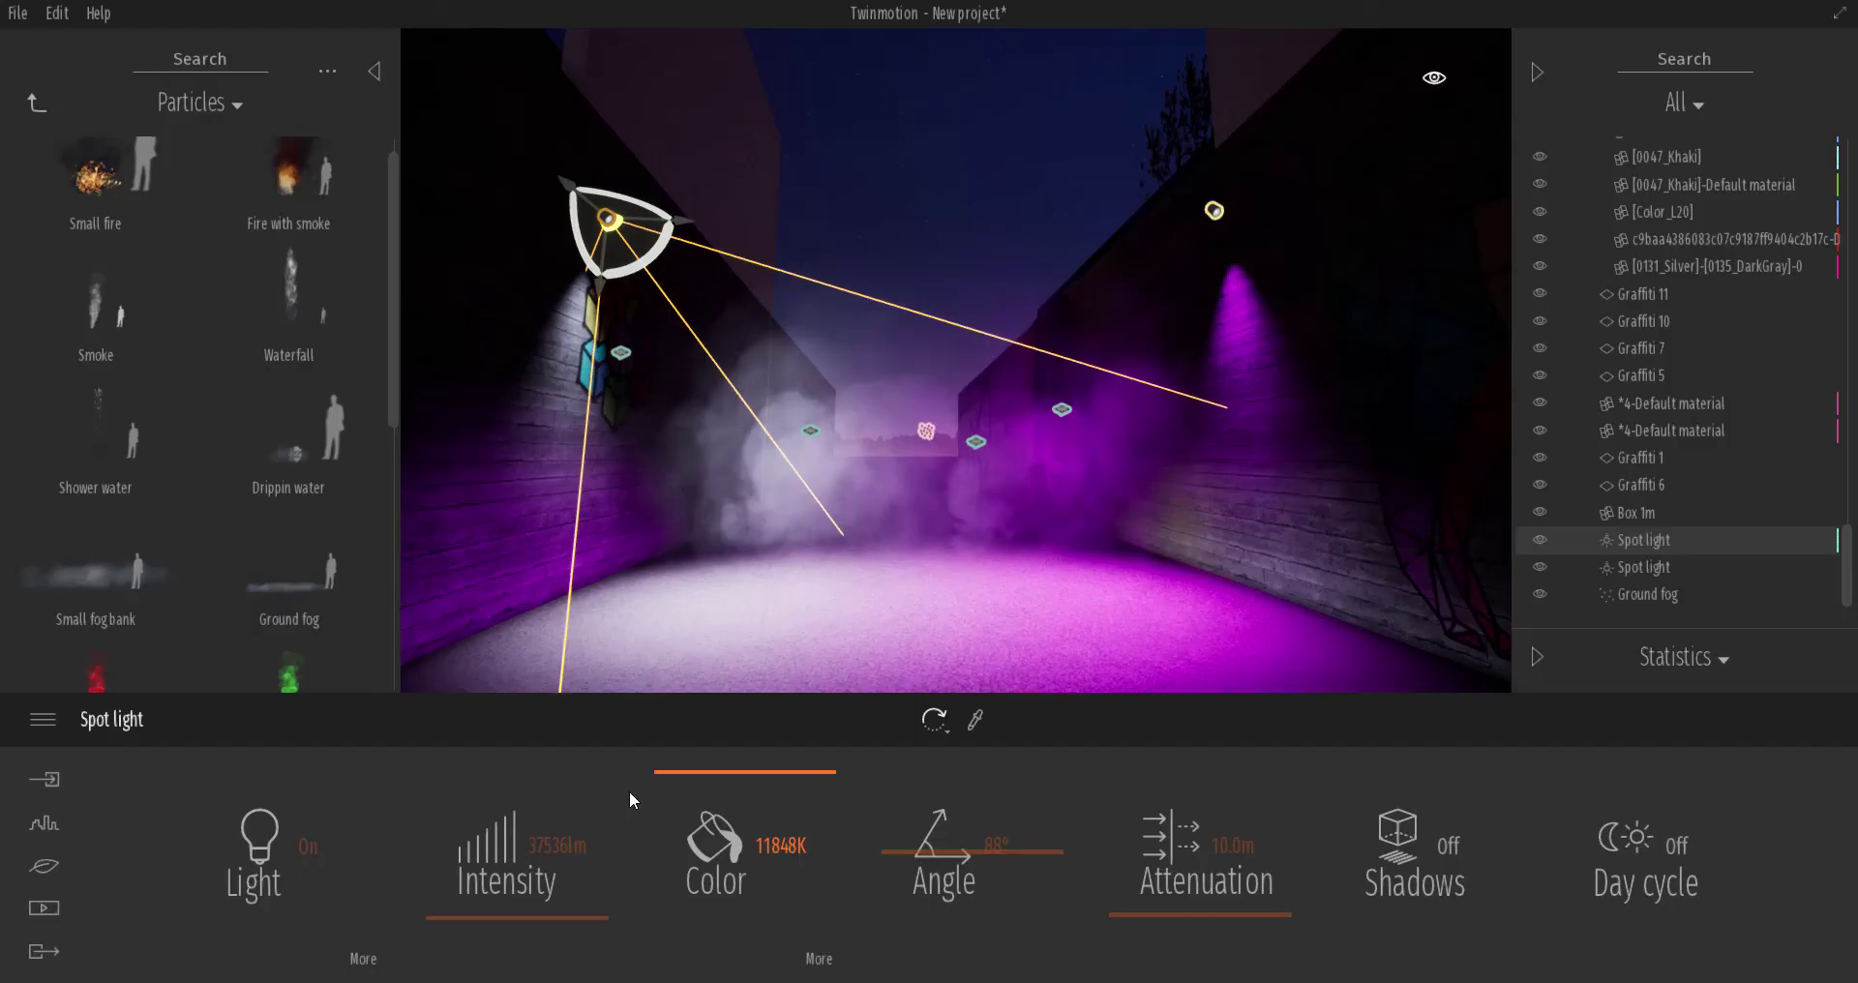
Step: Set the original spot light's attenuation to 4.4 m
click(809, 431)
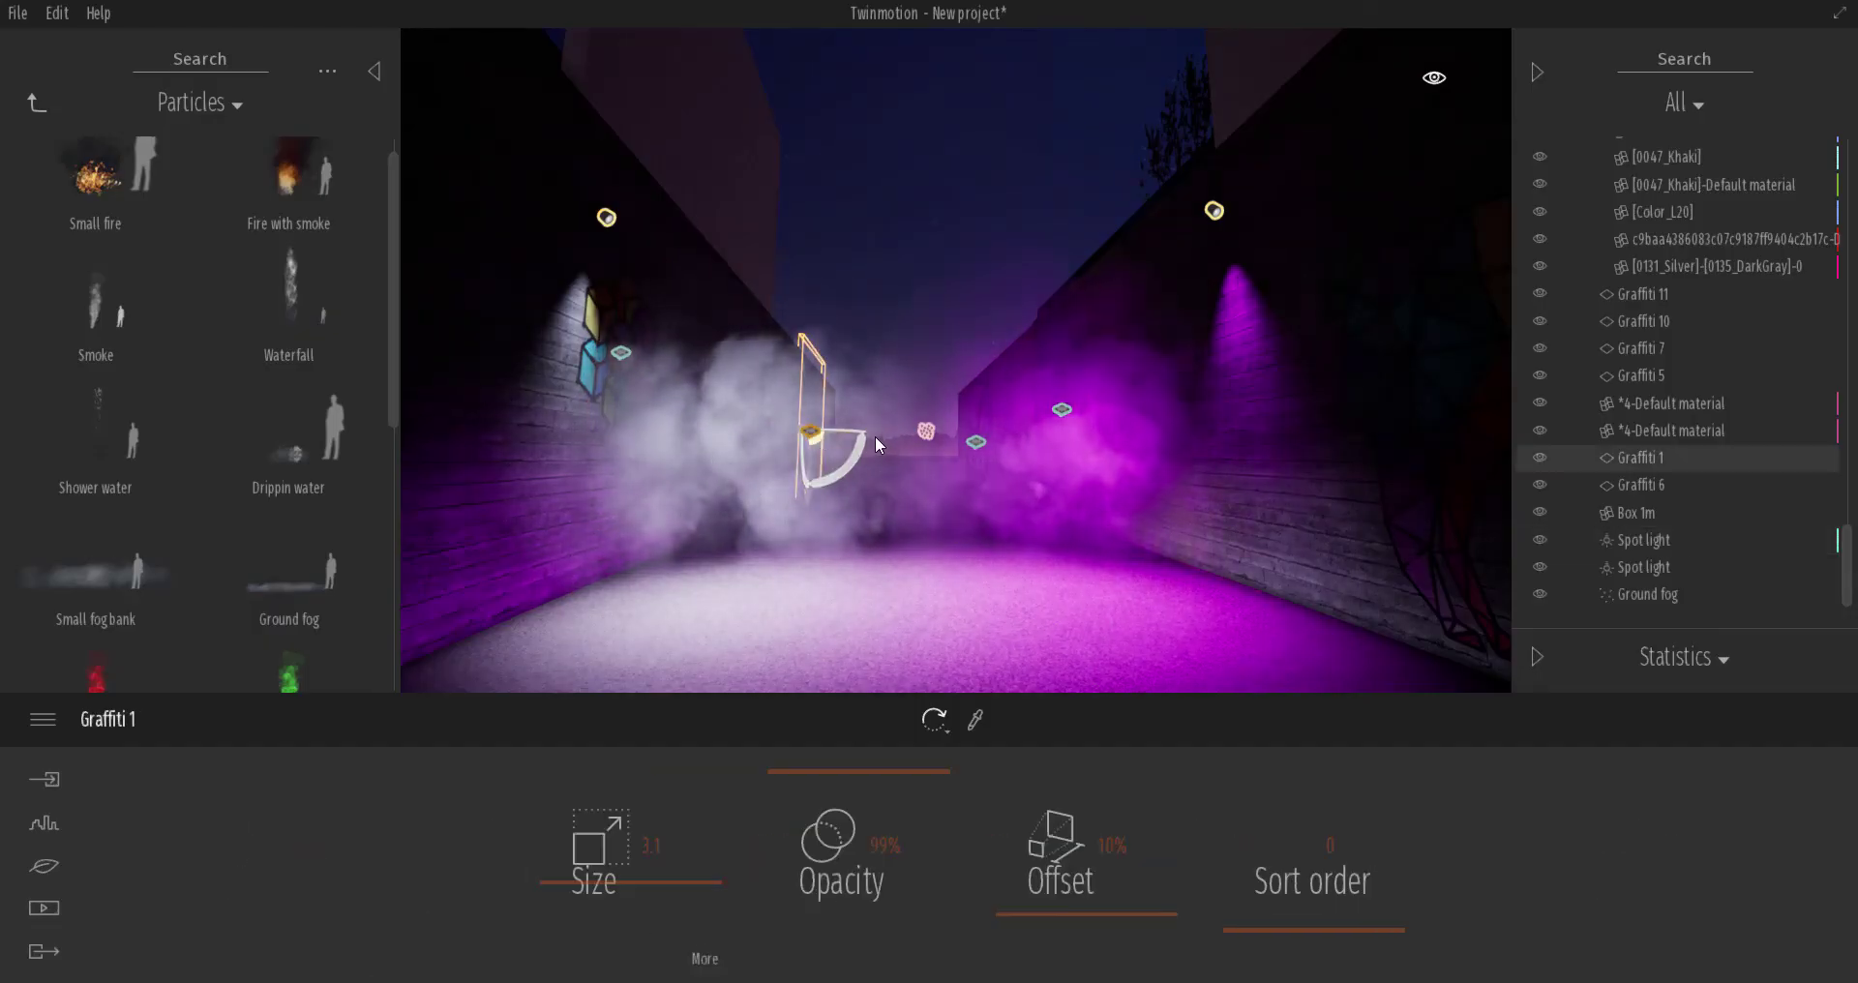
click(856, 194)
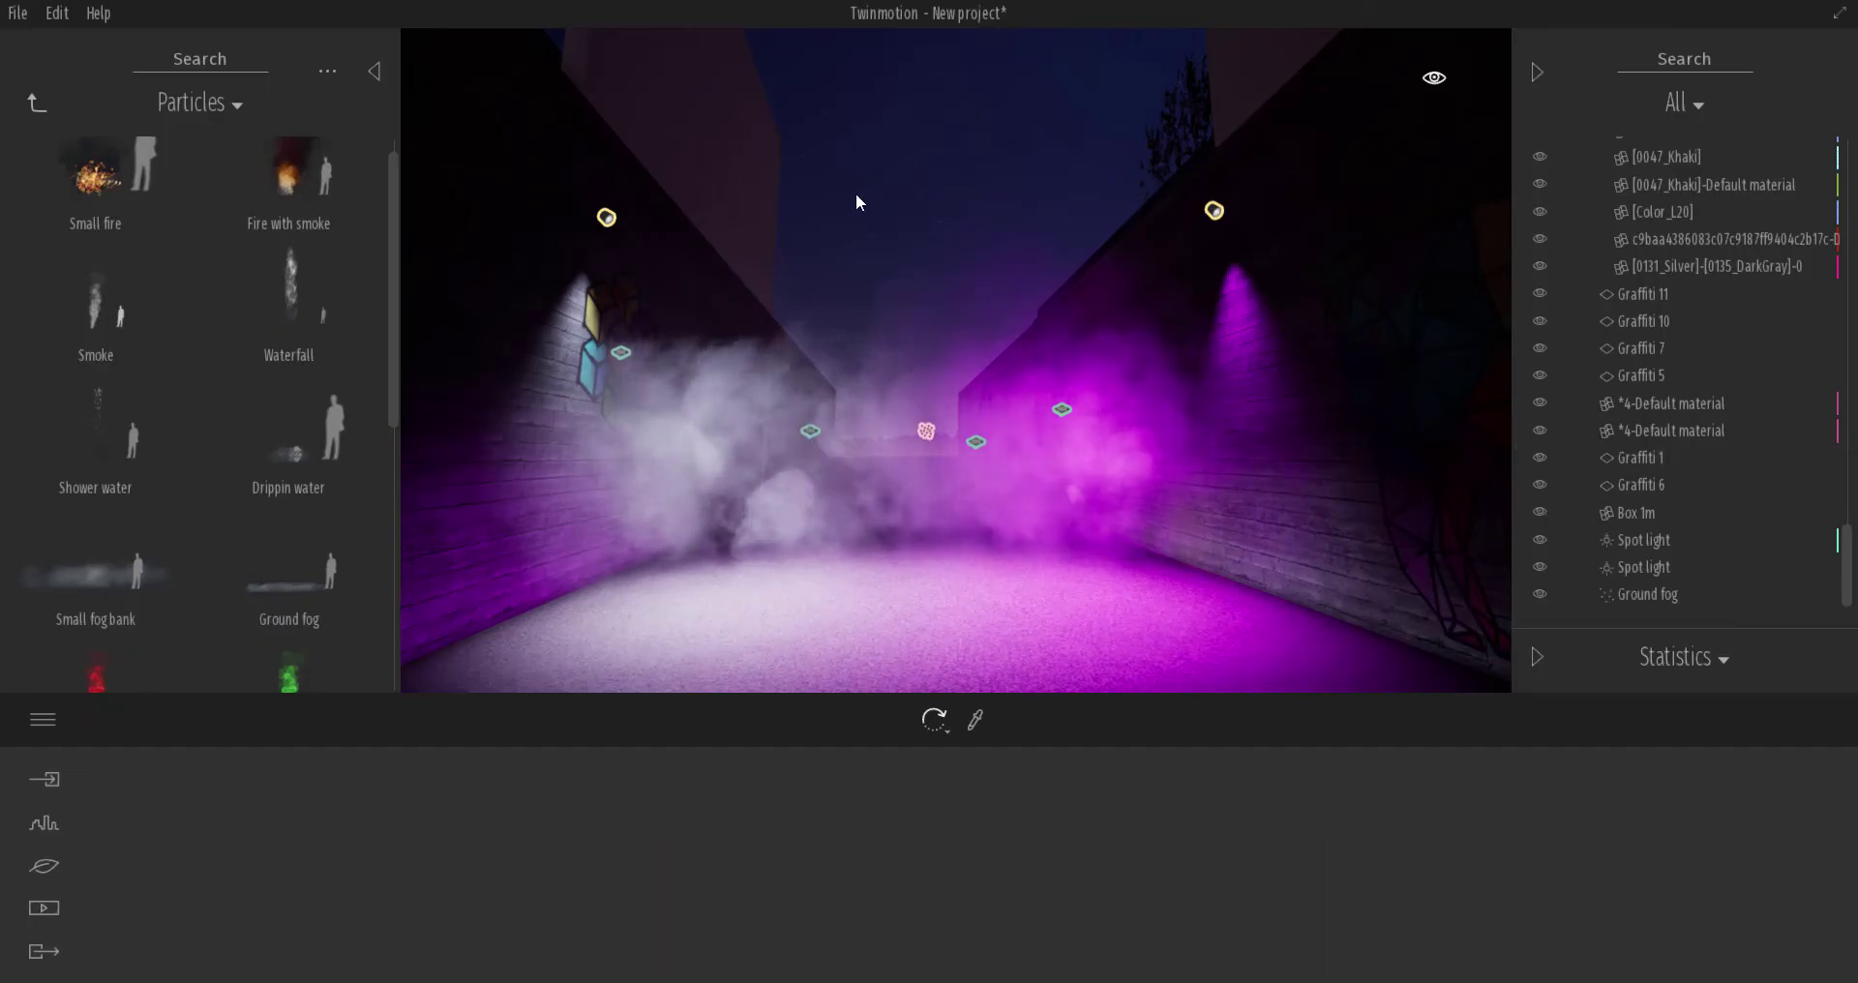
click(606, 217)
drag(1242, 881, 1244, 922)
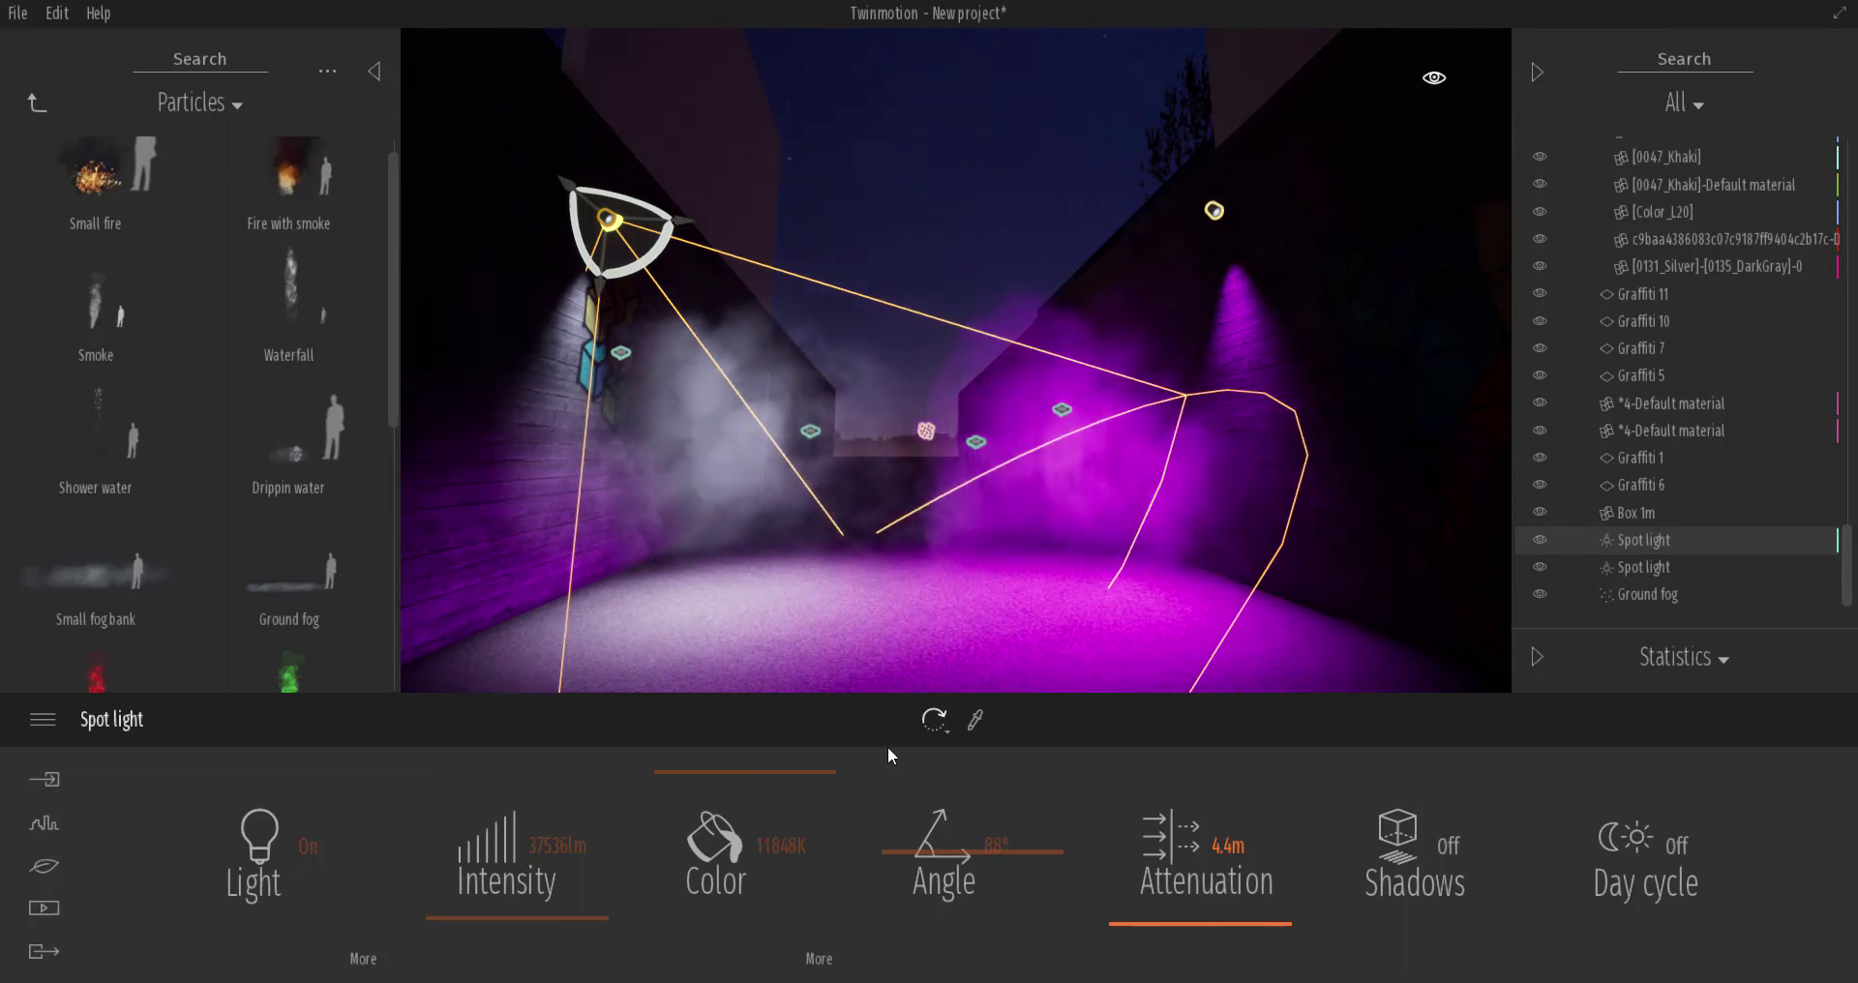
scroll(261, 340, down, 3)
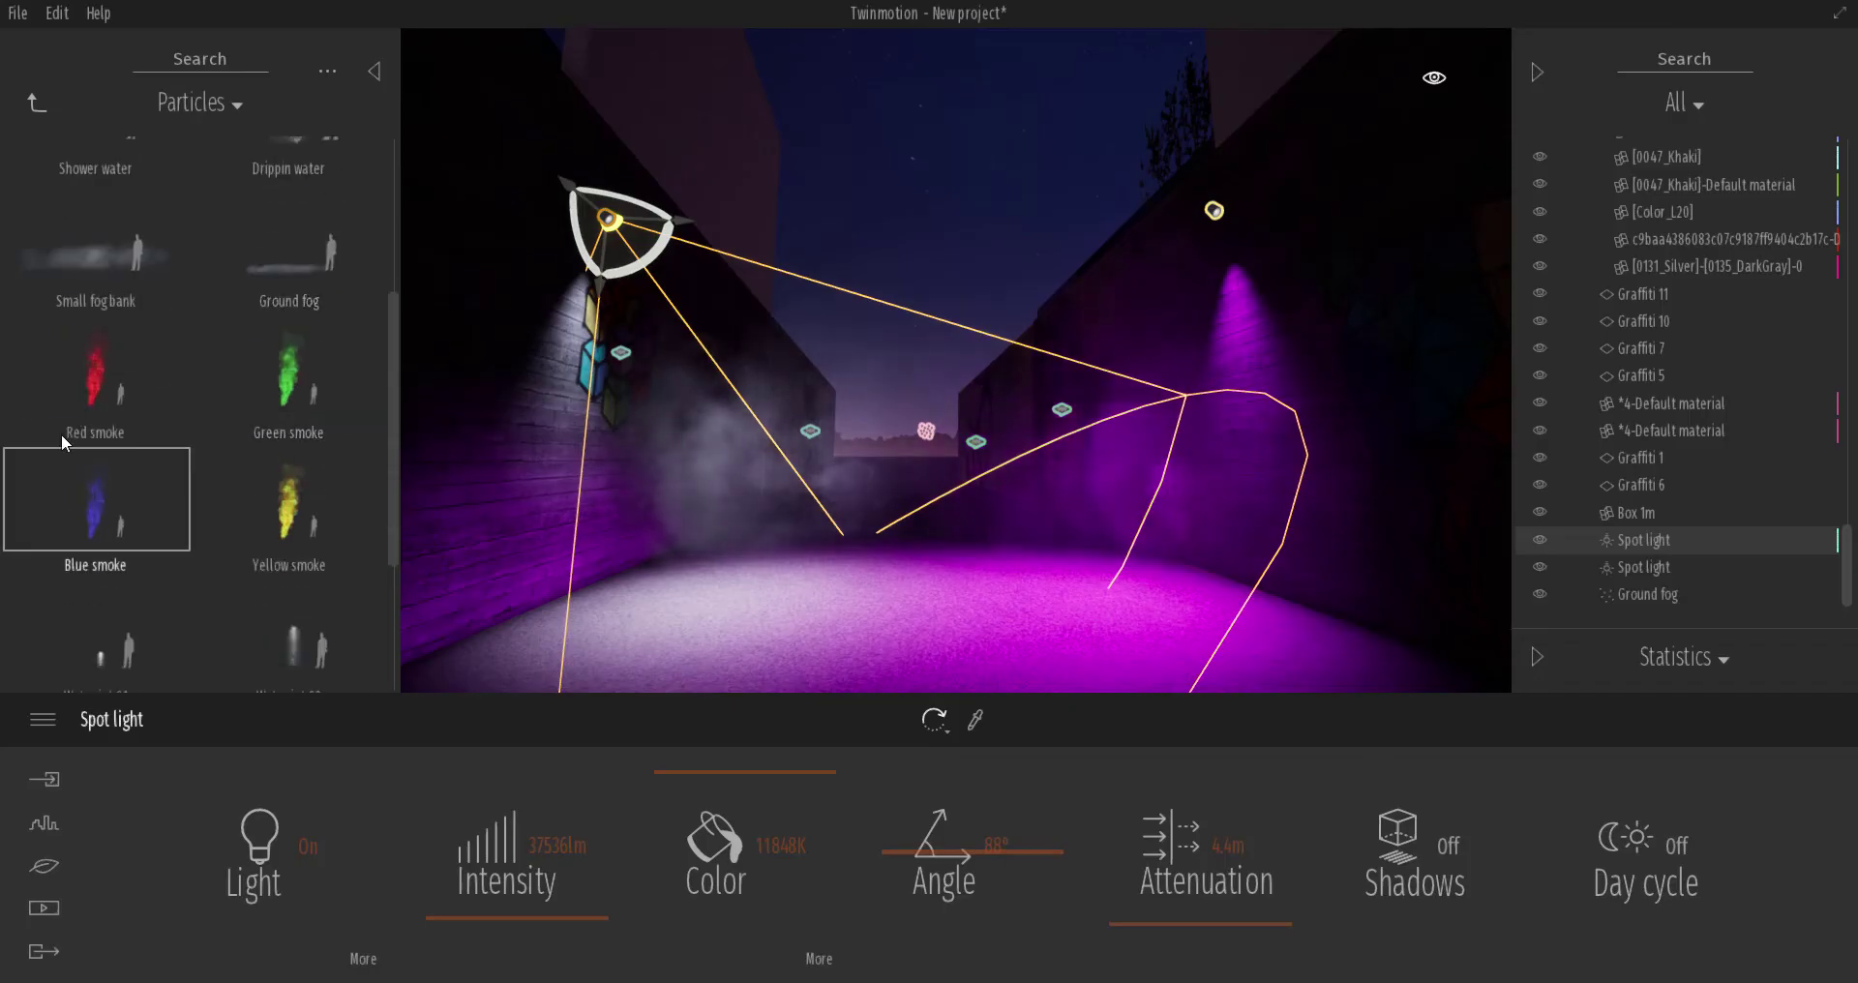
drag(900, 589, 115, 536)
scroll(114, 536, down, 3)
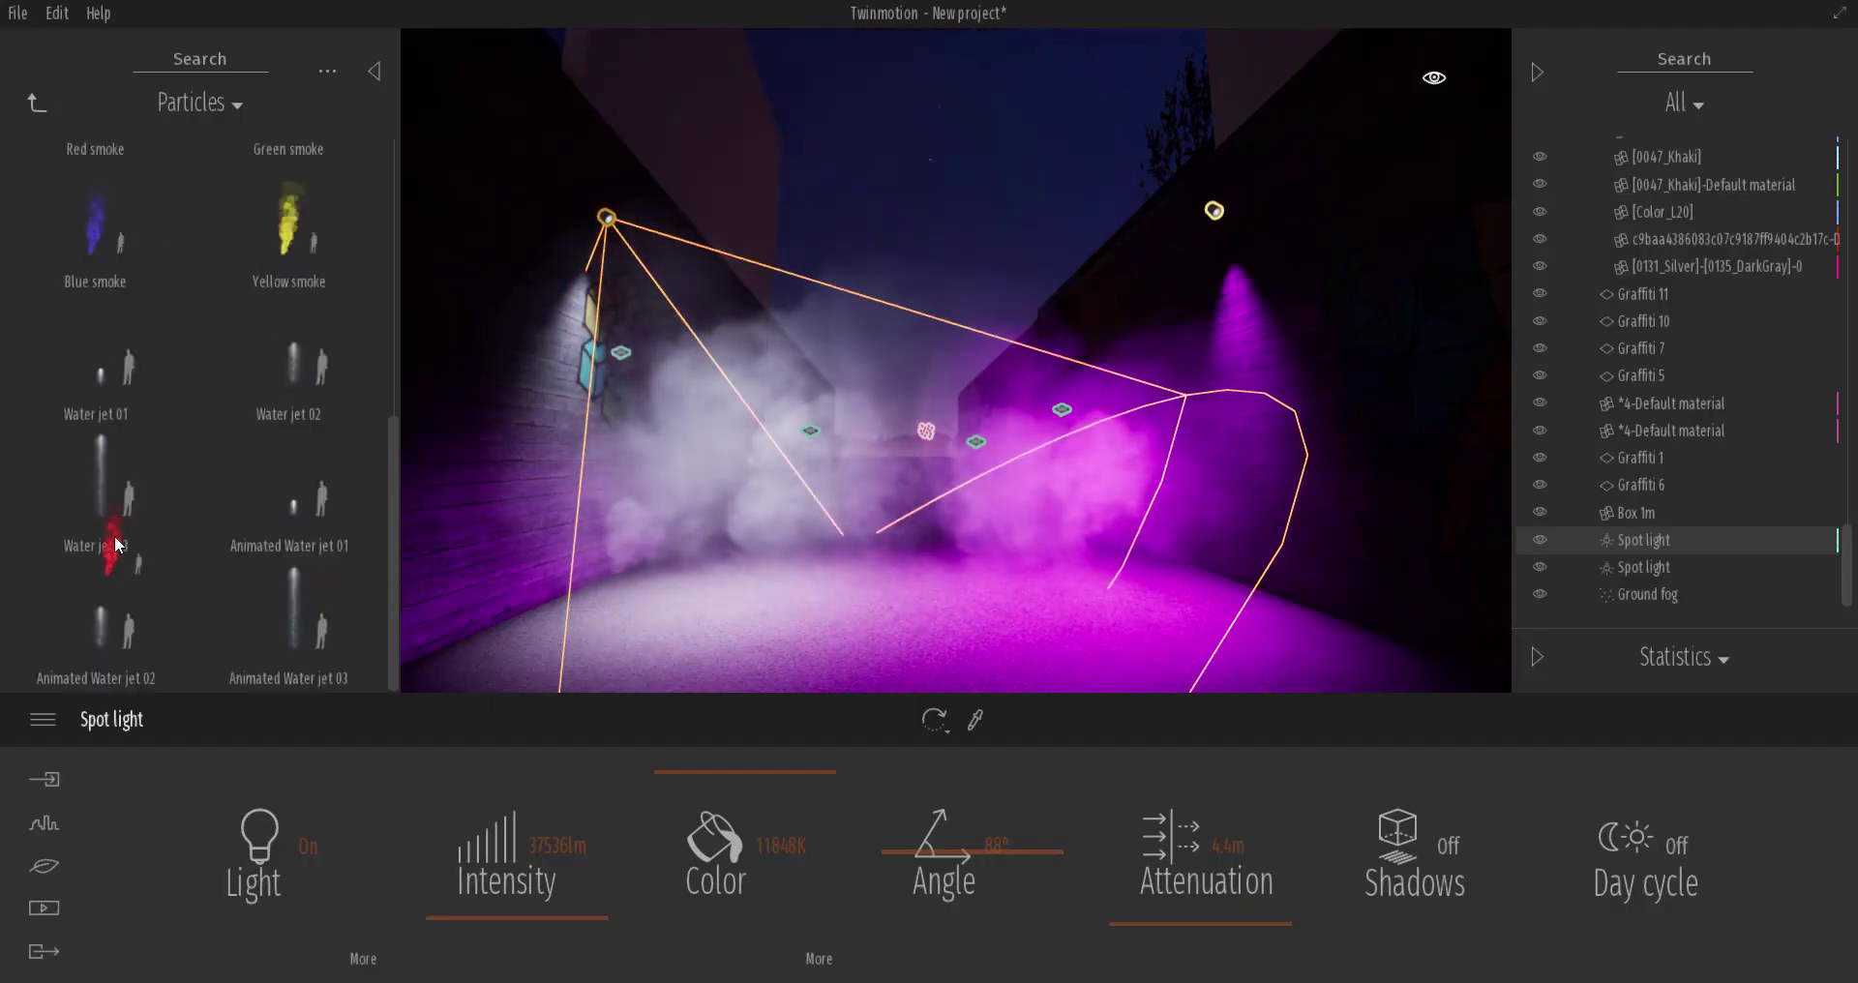
scroll(125, 474, up, 3)
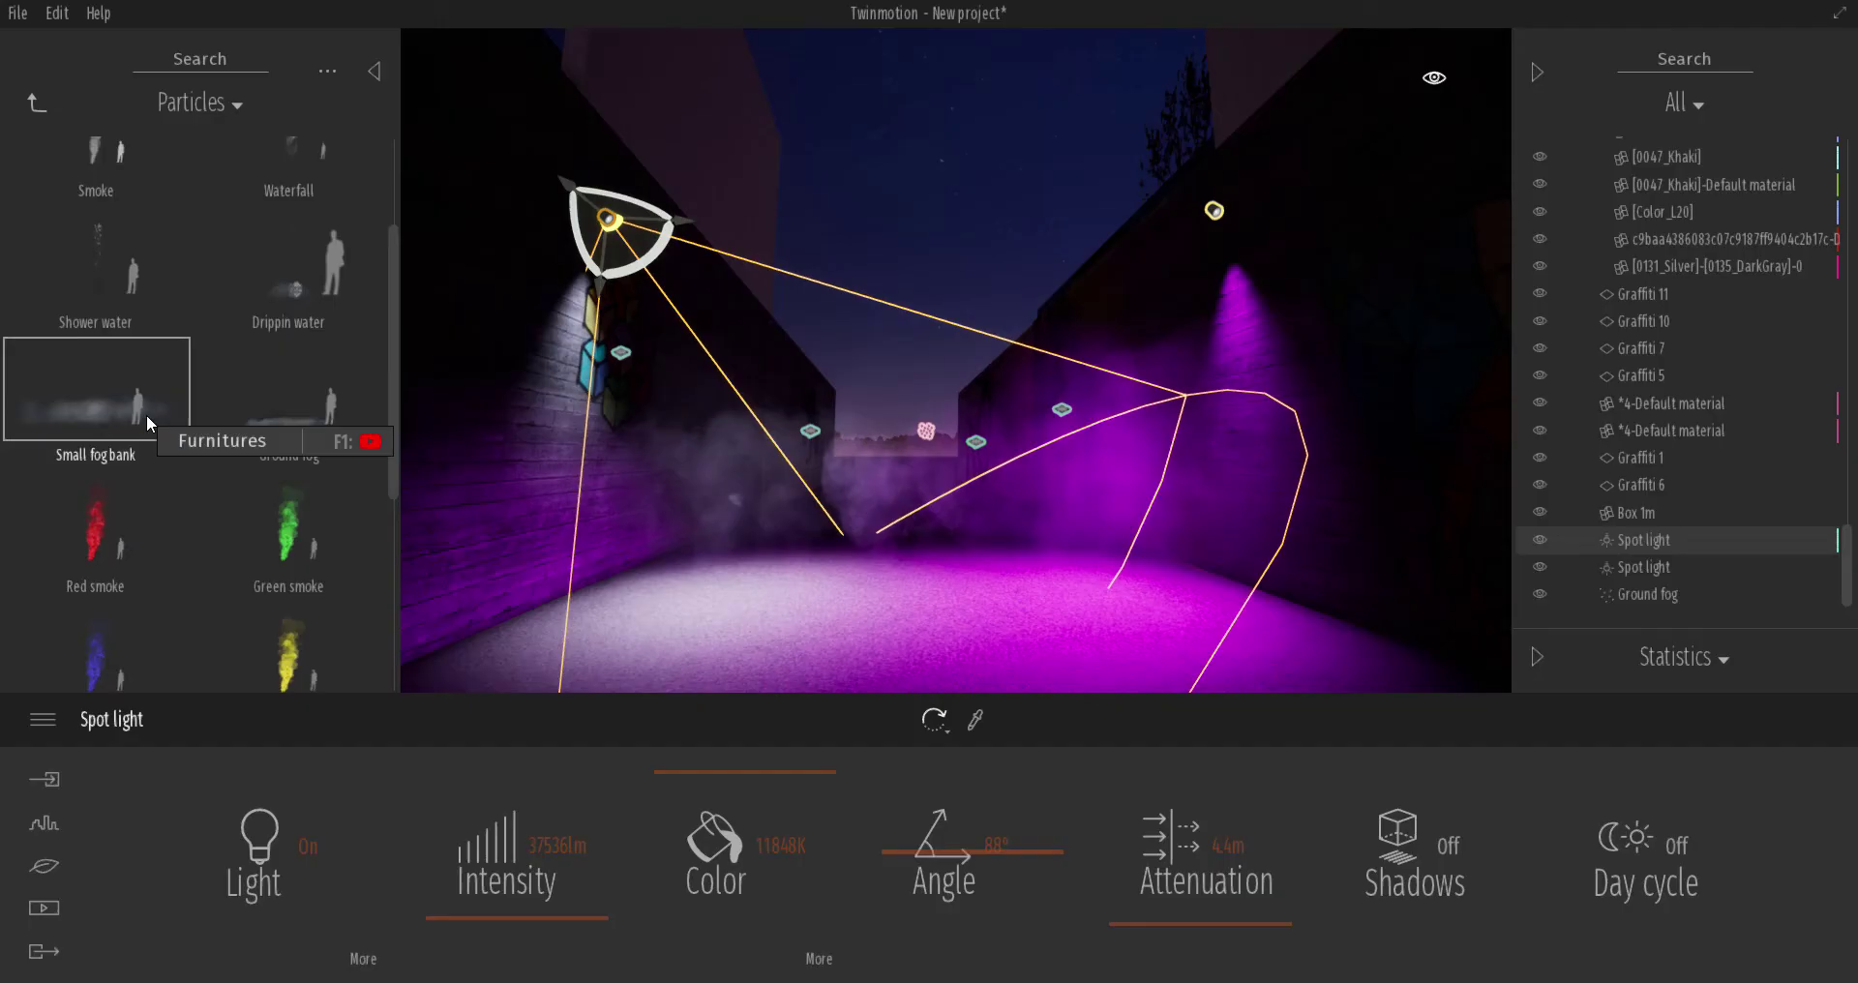
scroll(213, 426, down, 4)
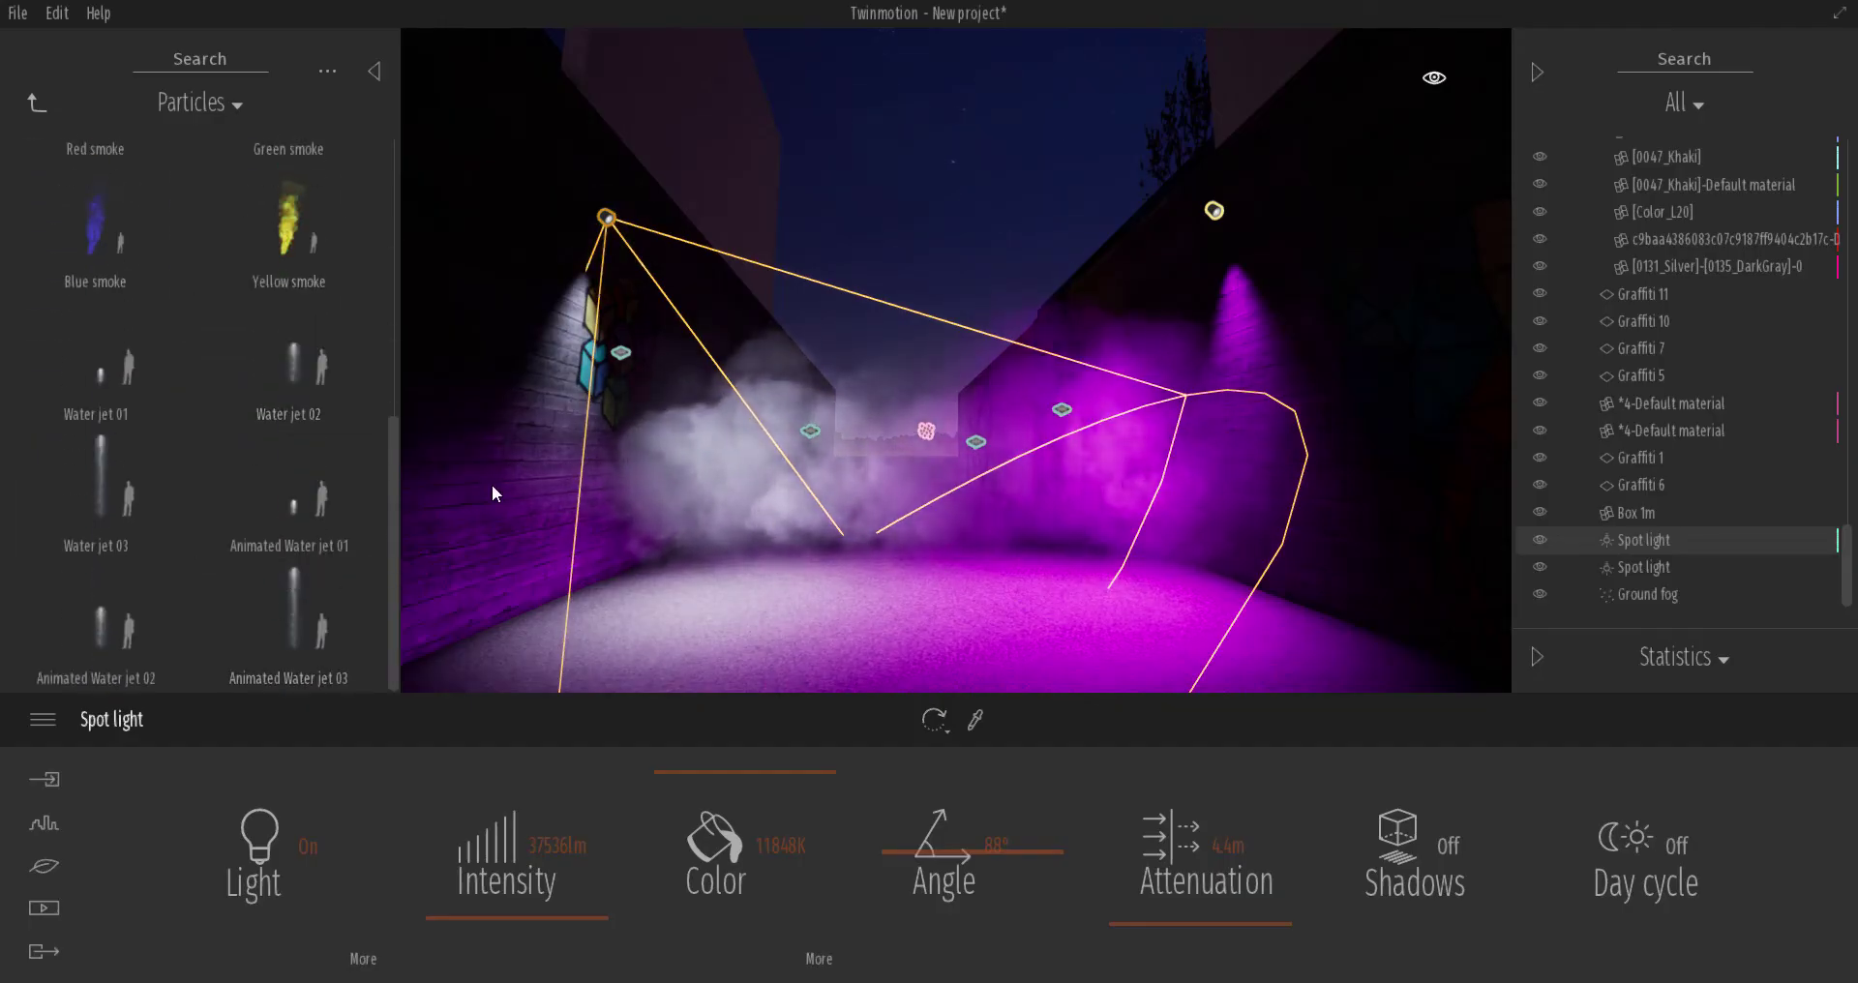
scroll(178, 422, up, 4)
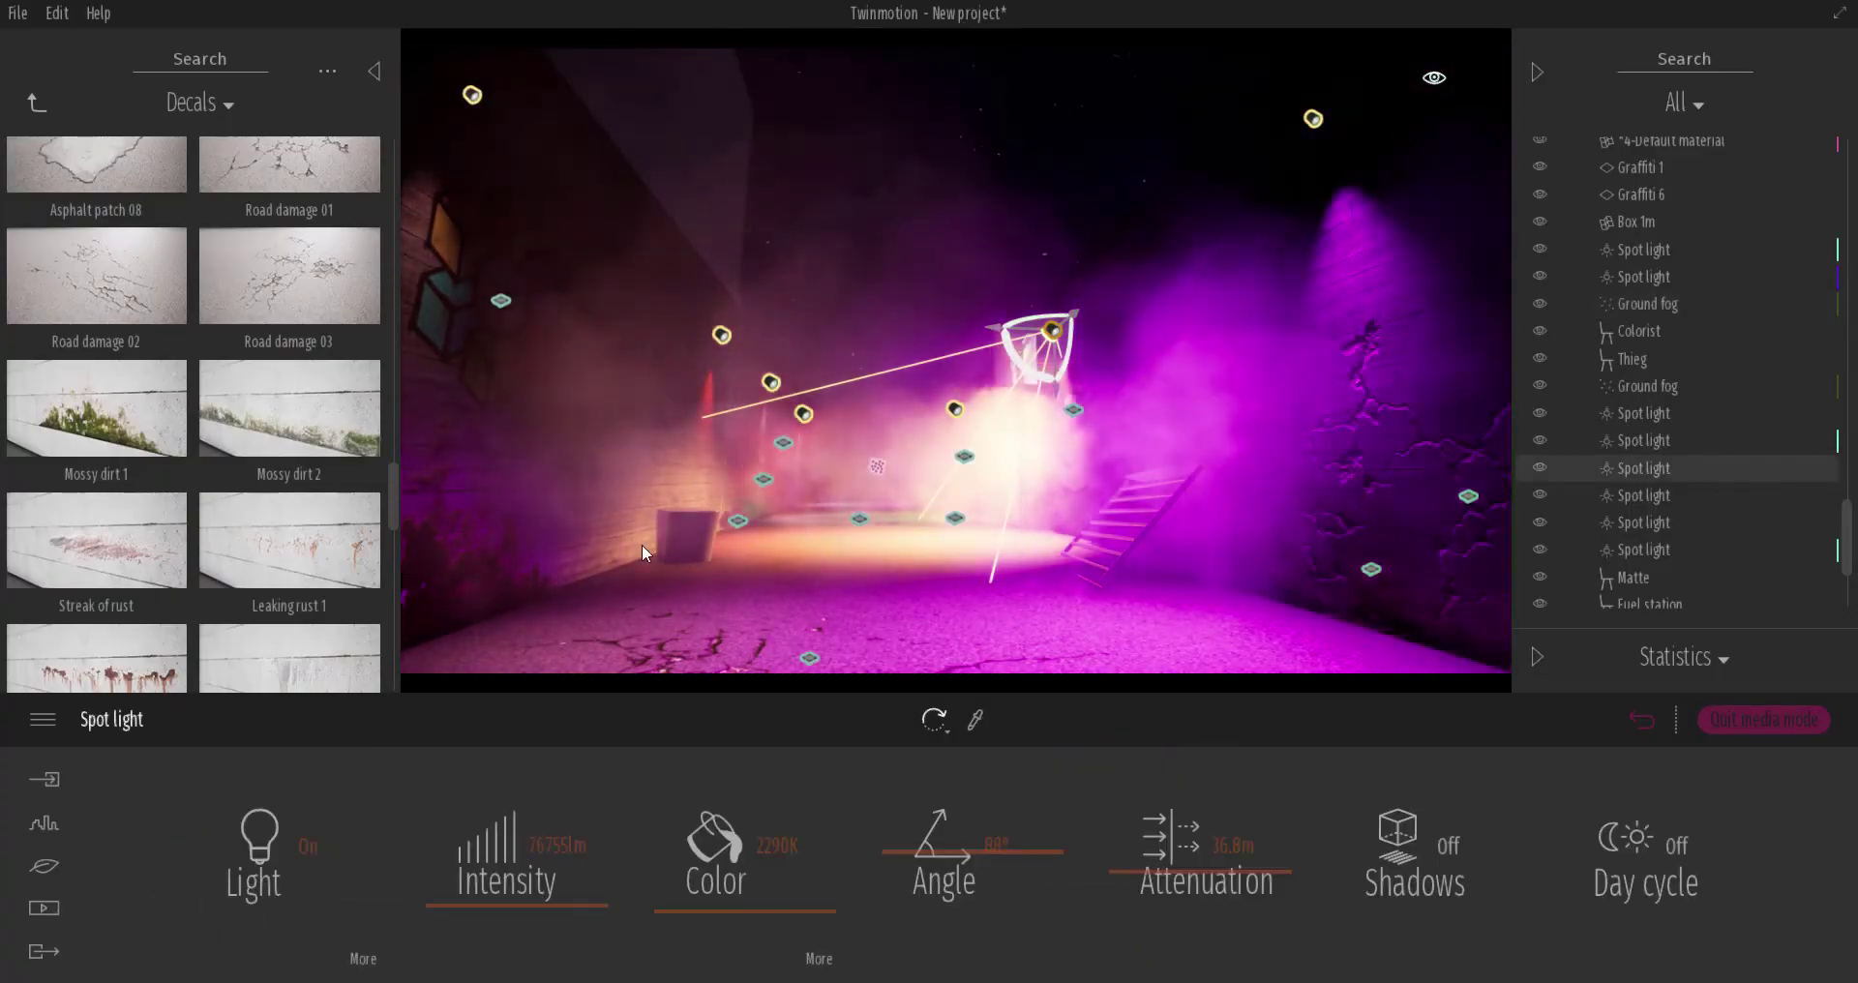
Step: Lower the intensity of the rear left-wall spot light to 0 lm, then move the nearer one higher and brighten it
click(804, 413)
drag(530, 919, 531, 935)
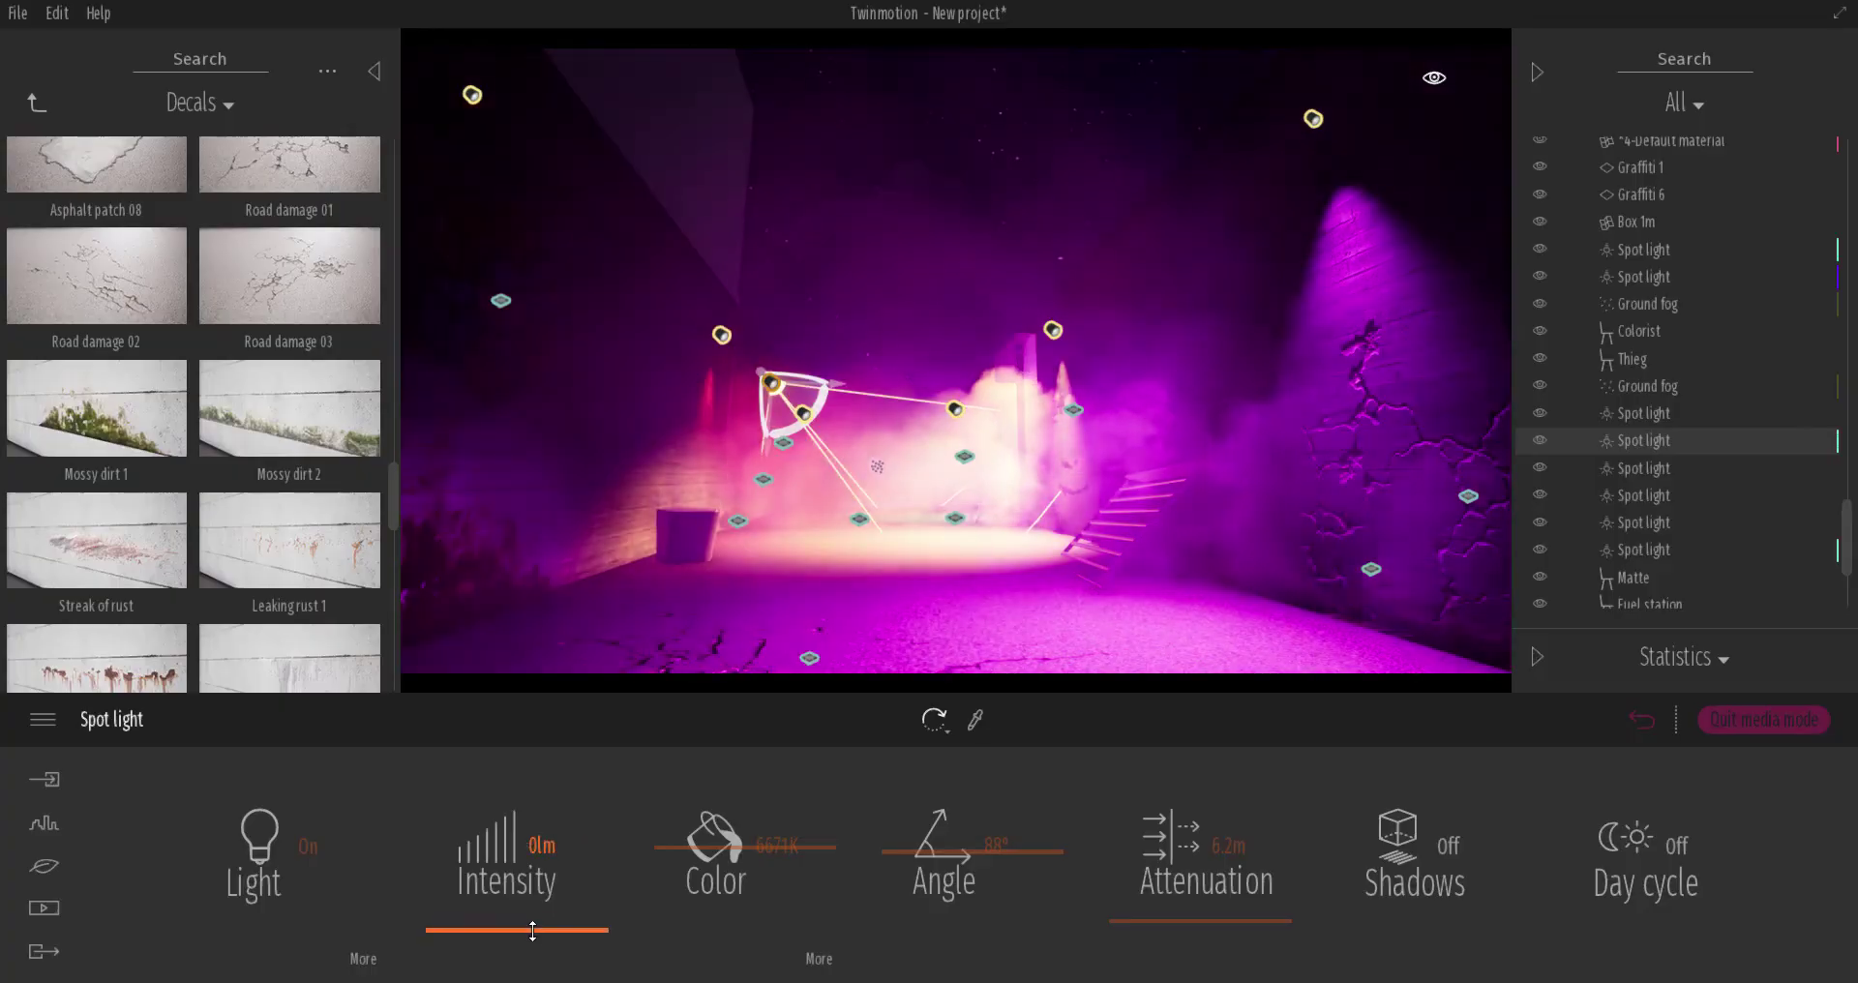
click(722, 335)
mouse_move(693, 306)
mouse_down()
mouse_move(609, 242)
mouse_move(709, 321)
mouse_up()
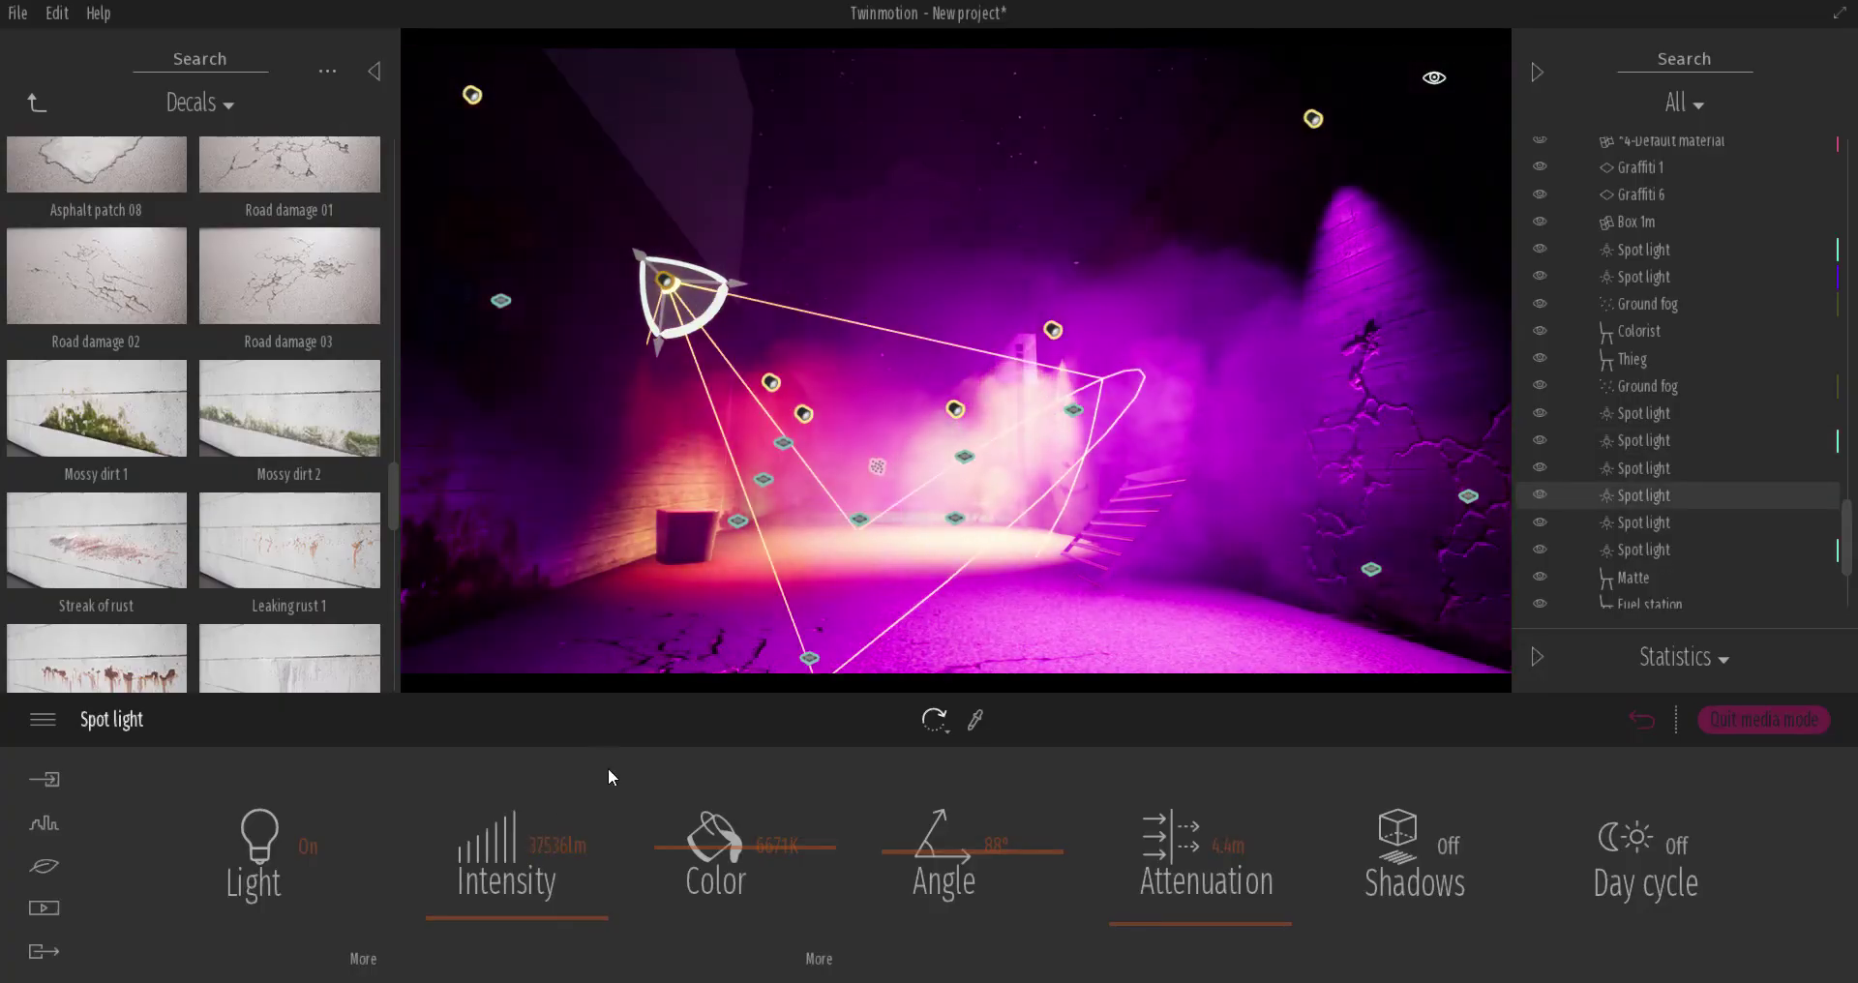
drag(548, 913, 547, 897)
key(Escape)
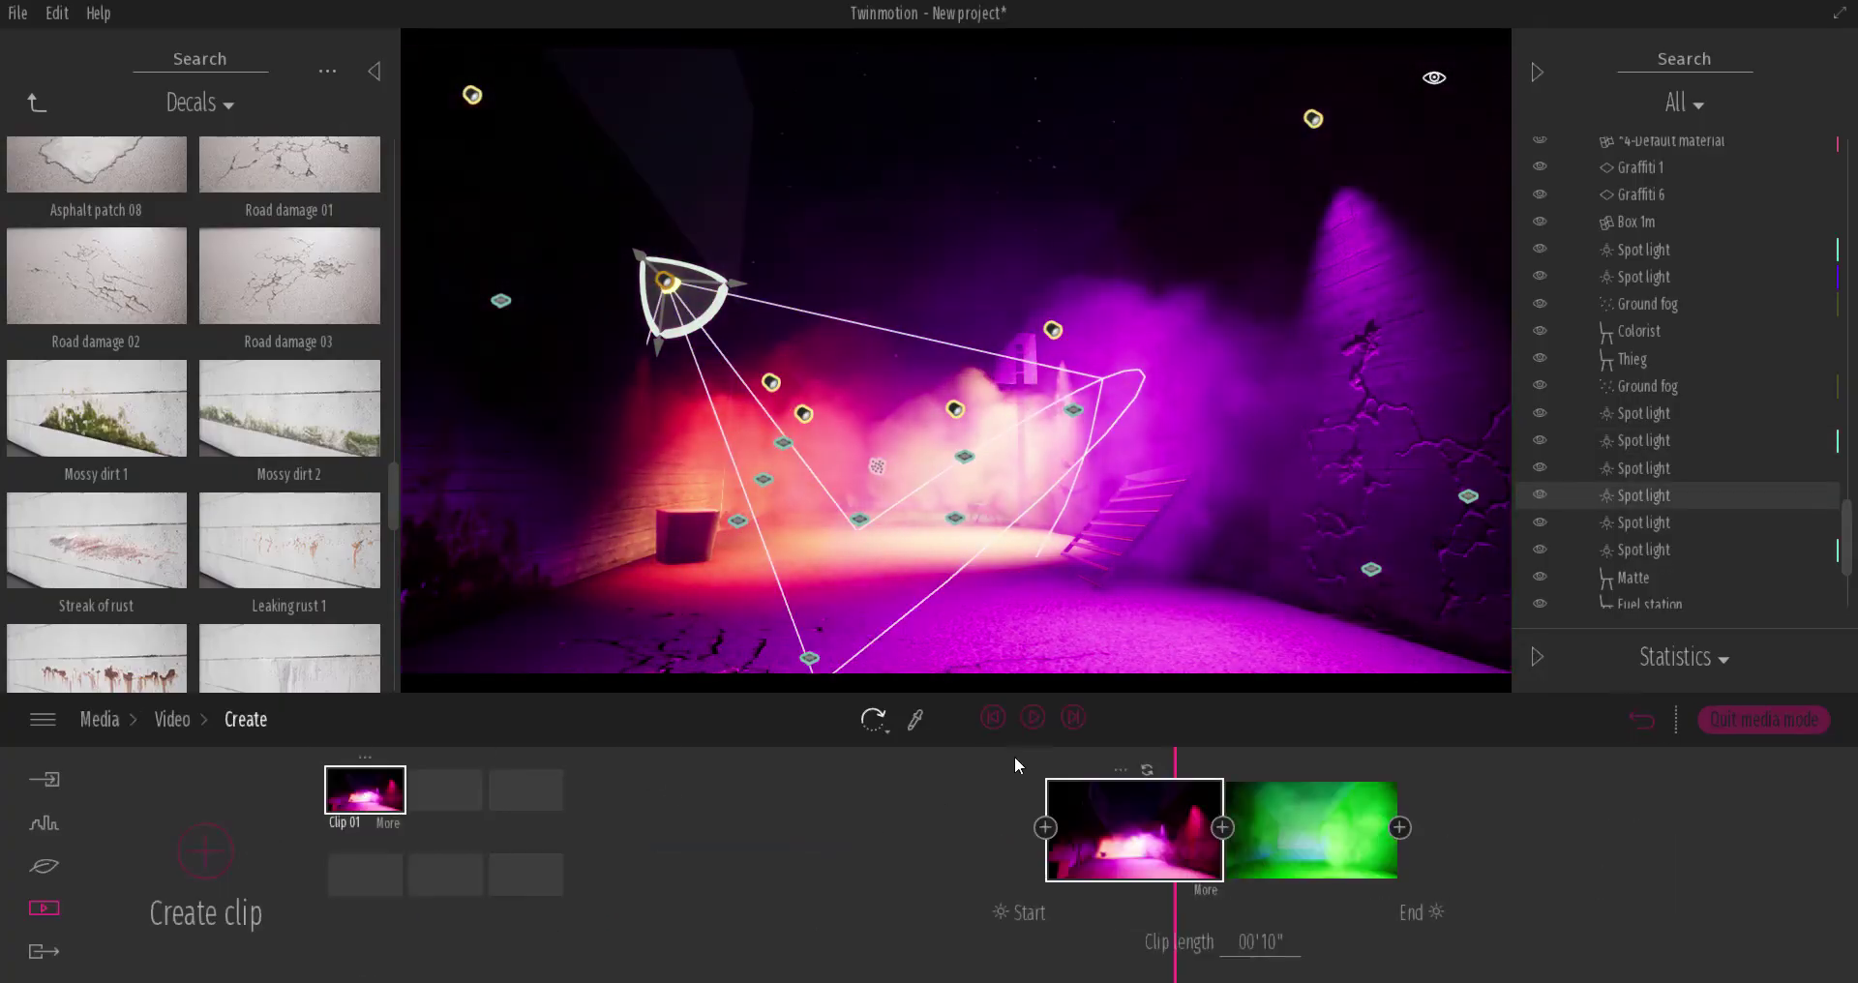
Step: Set the intensity of the spot light high on the left wall, nearest the camera, to 10384 lm
click(472, 95)
drag(581, 921, 585, 923)
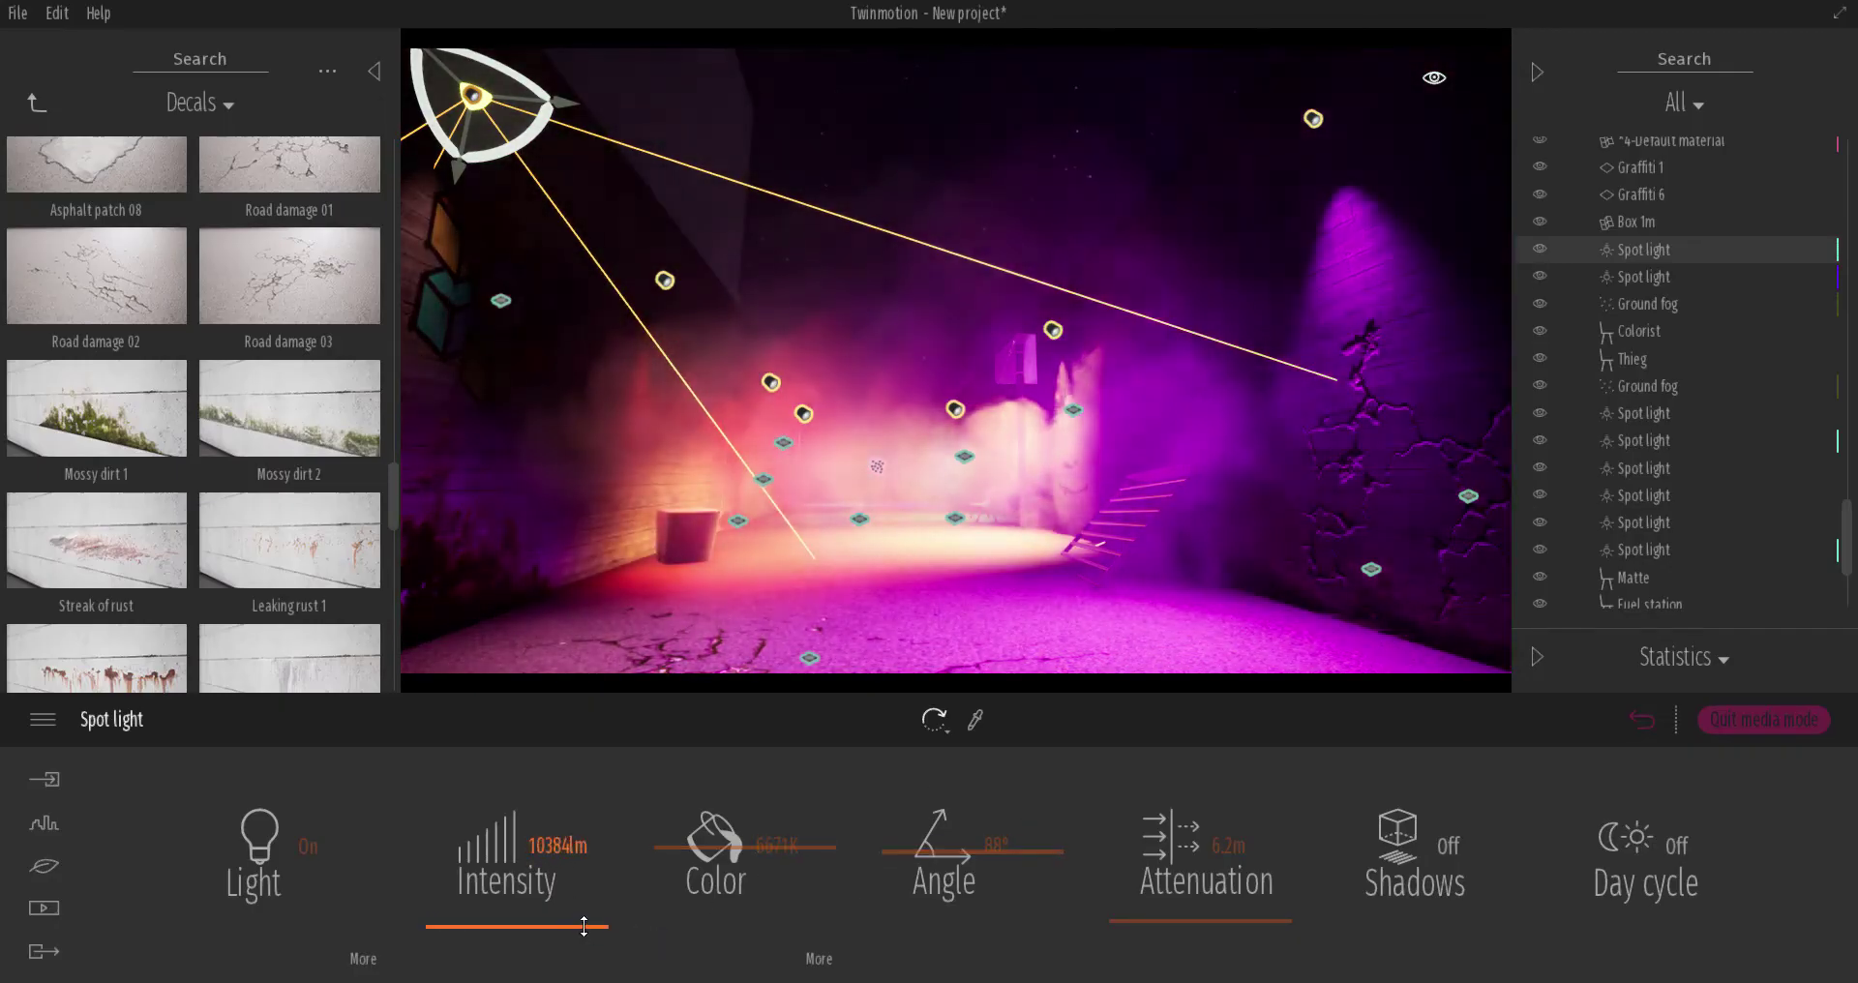
key(Escape)
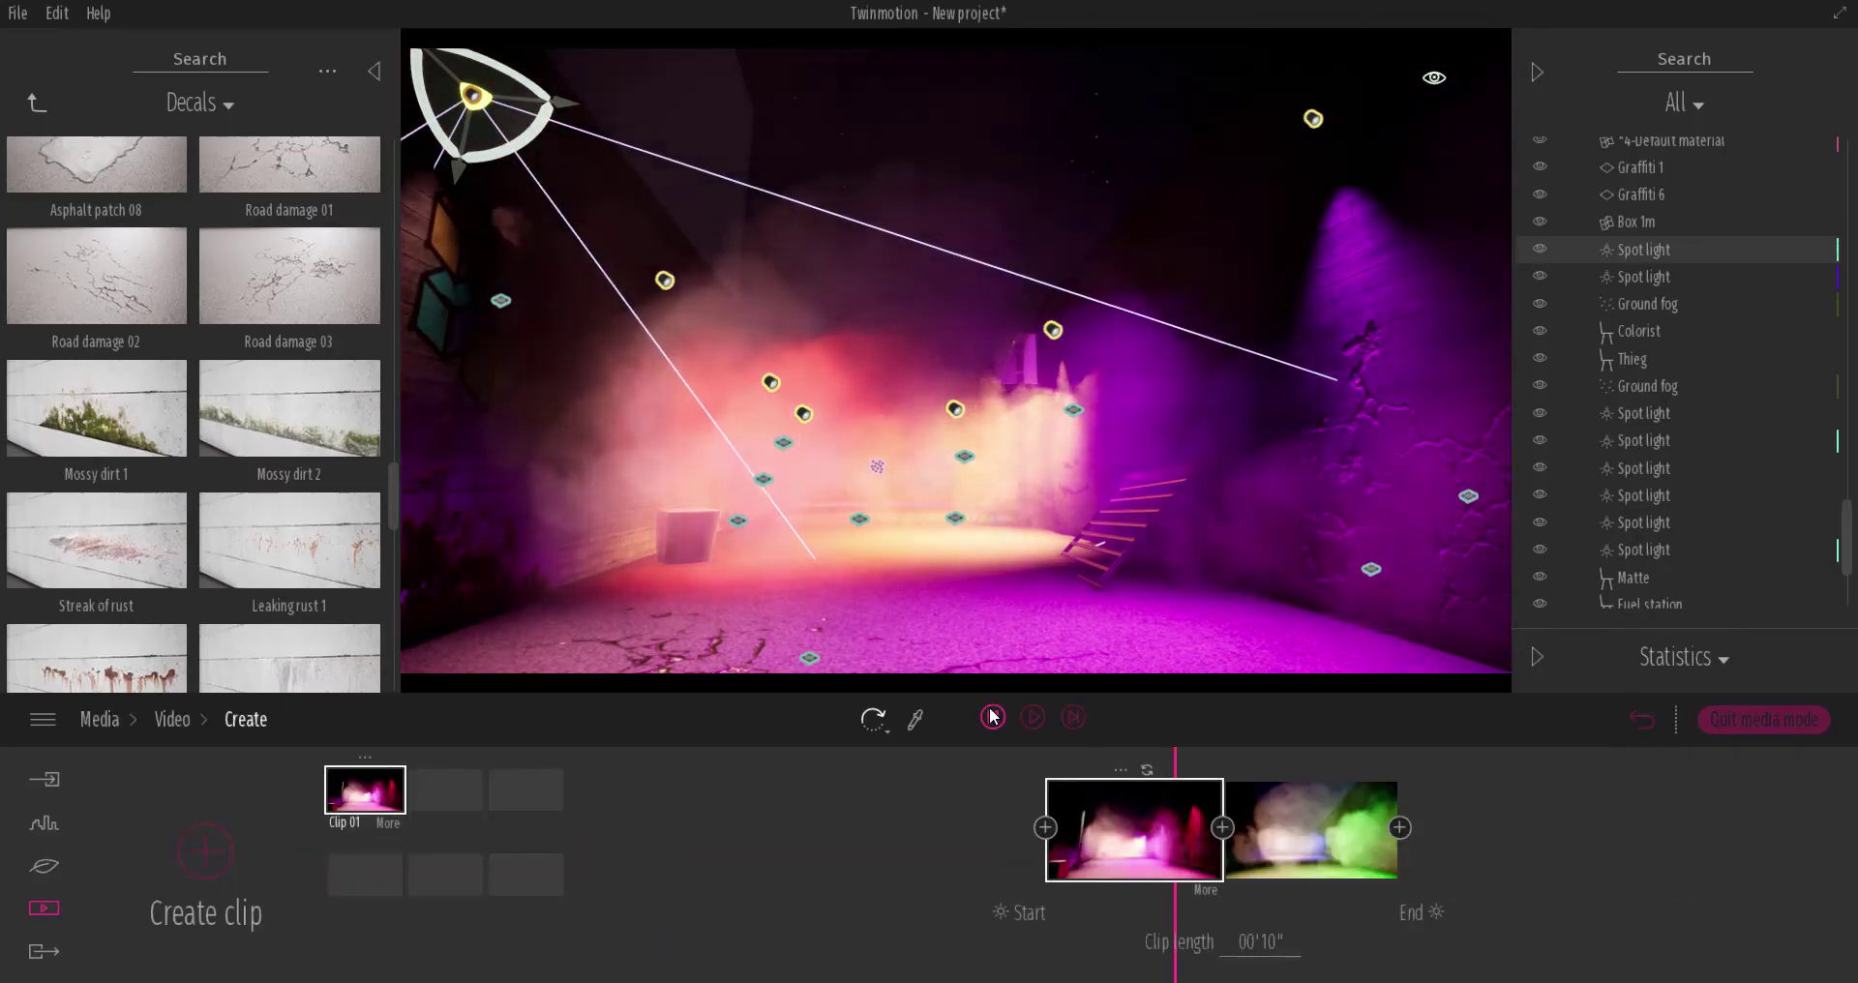
Step: Play the clip from its first frame to check the adjusted lights and fog along the alley
click(1032, 717)
click(993, 718)
click(1025, 720)
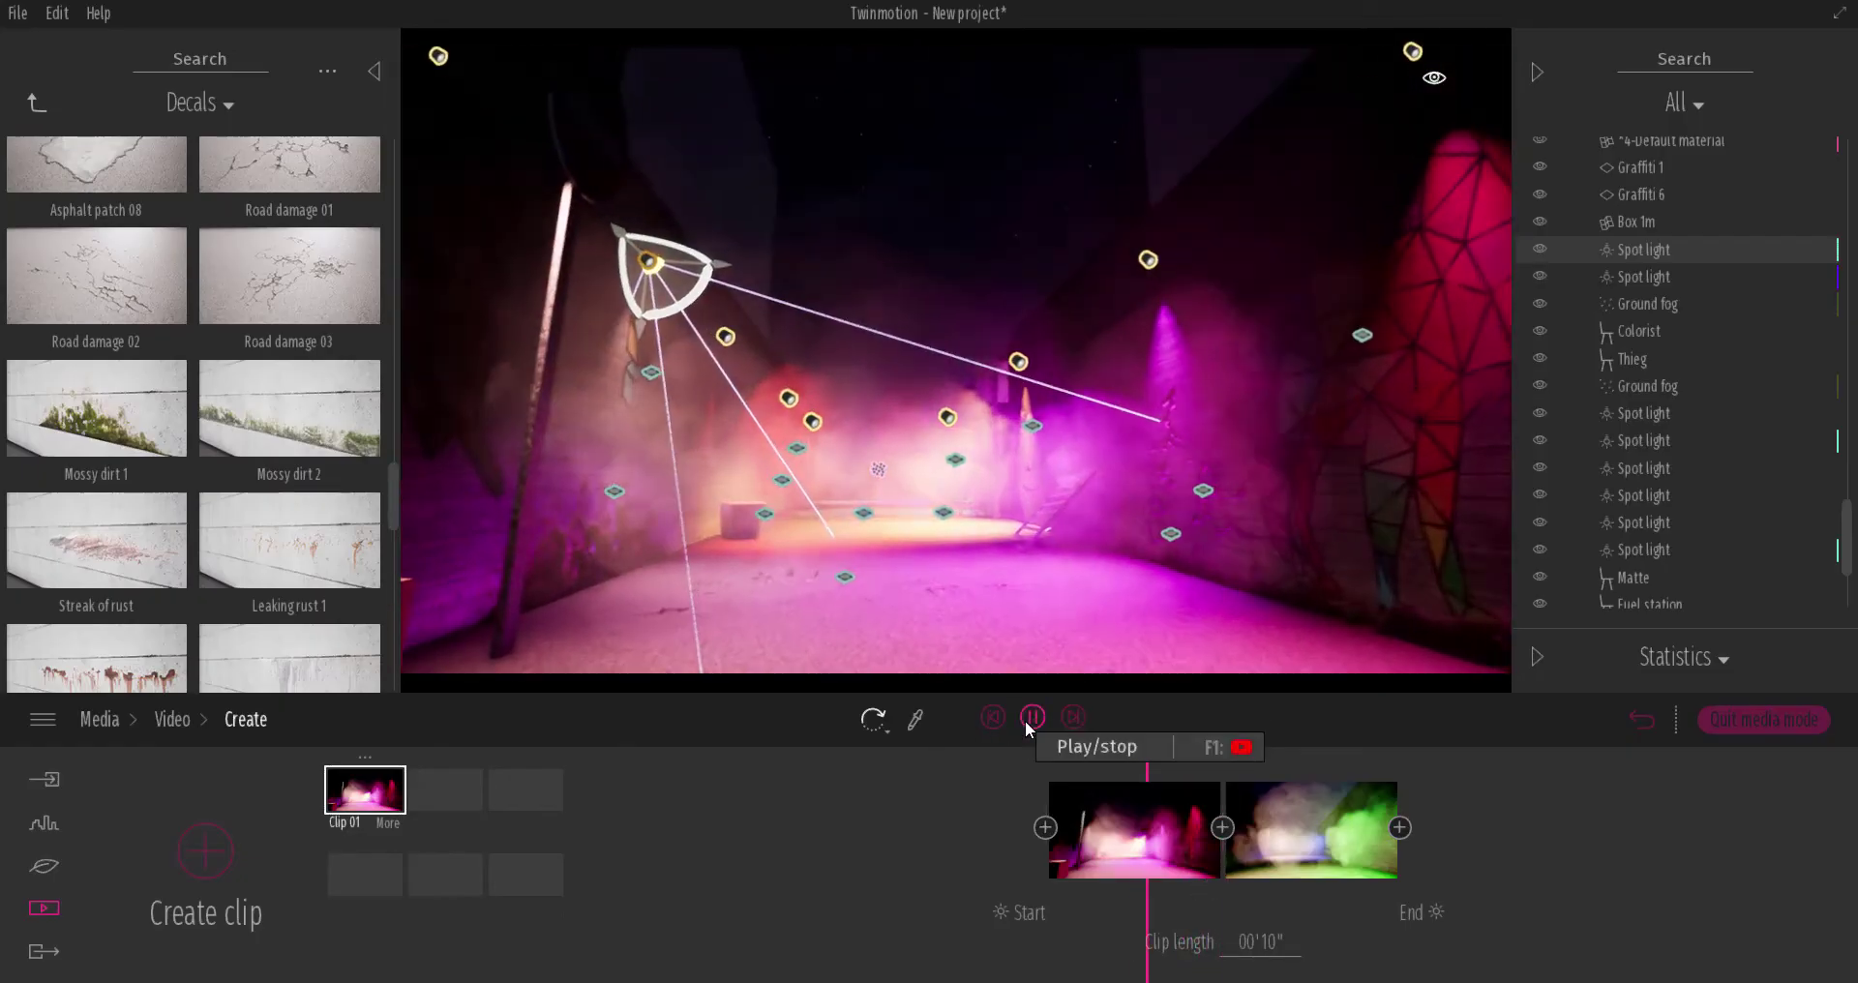
click(1024, 717)
click(1212, 549)
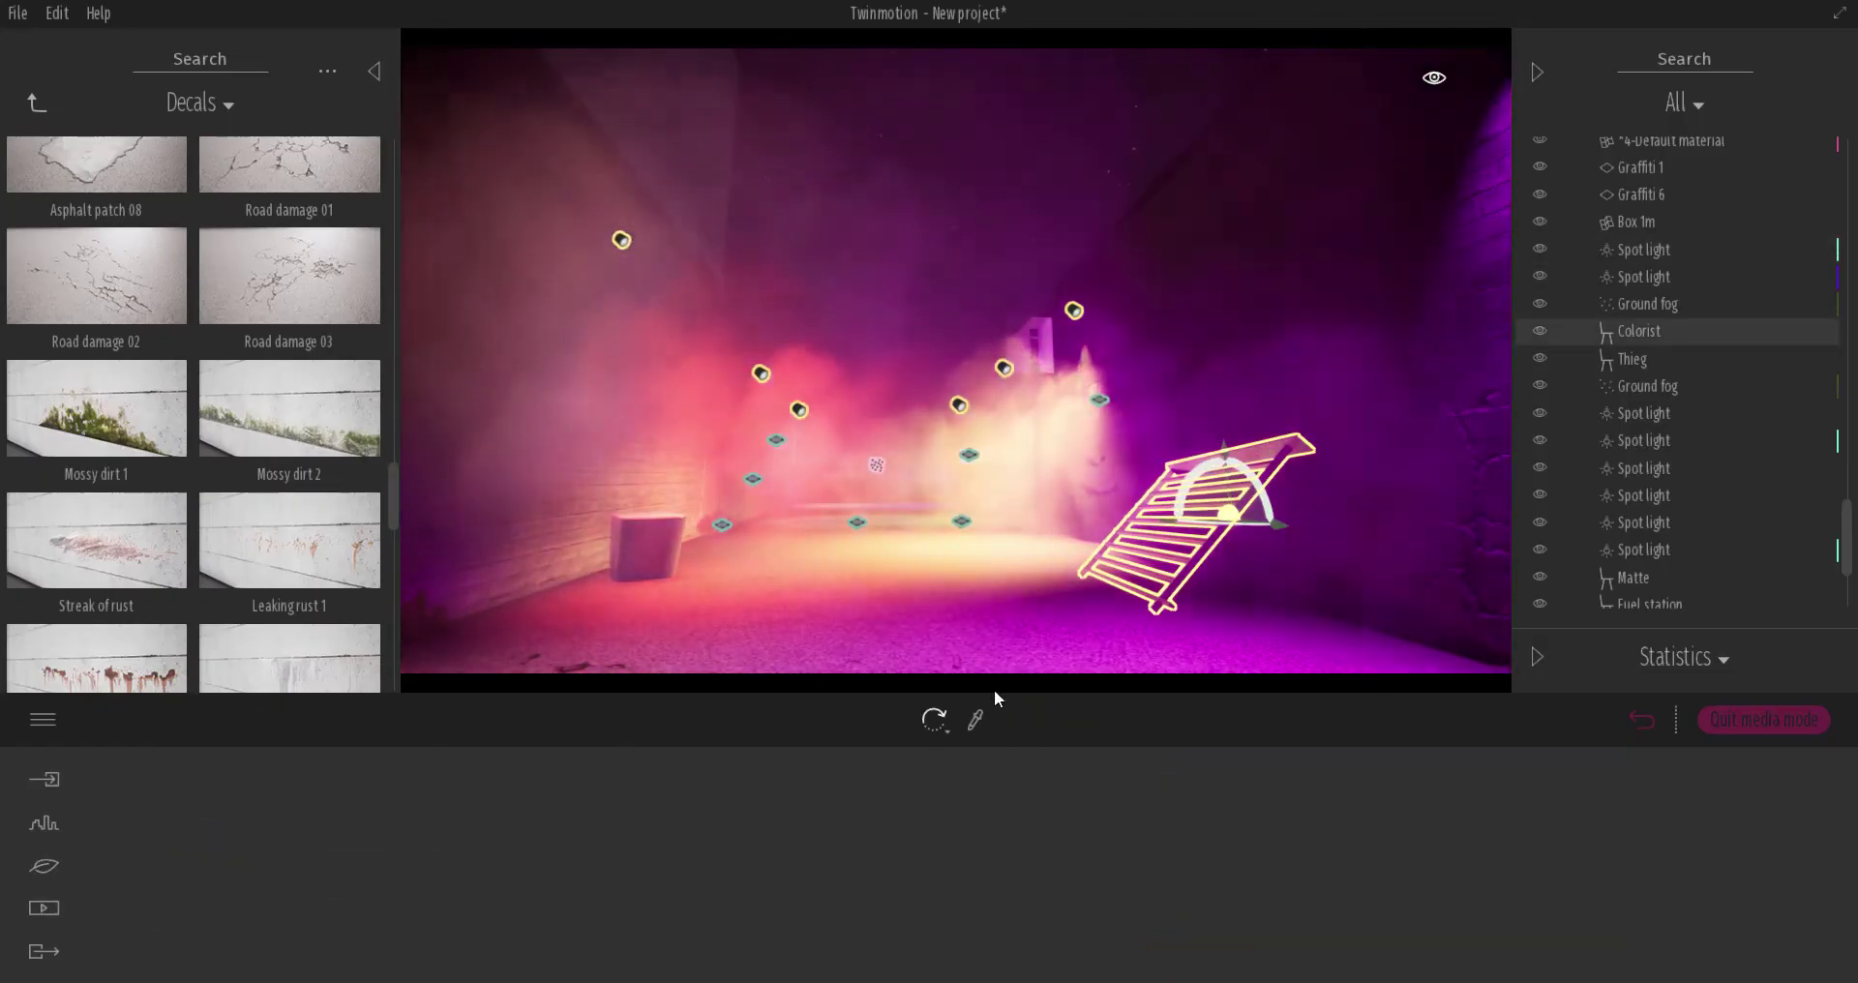
key(Escape)
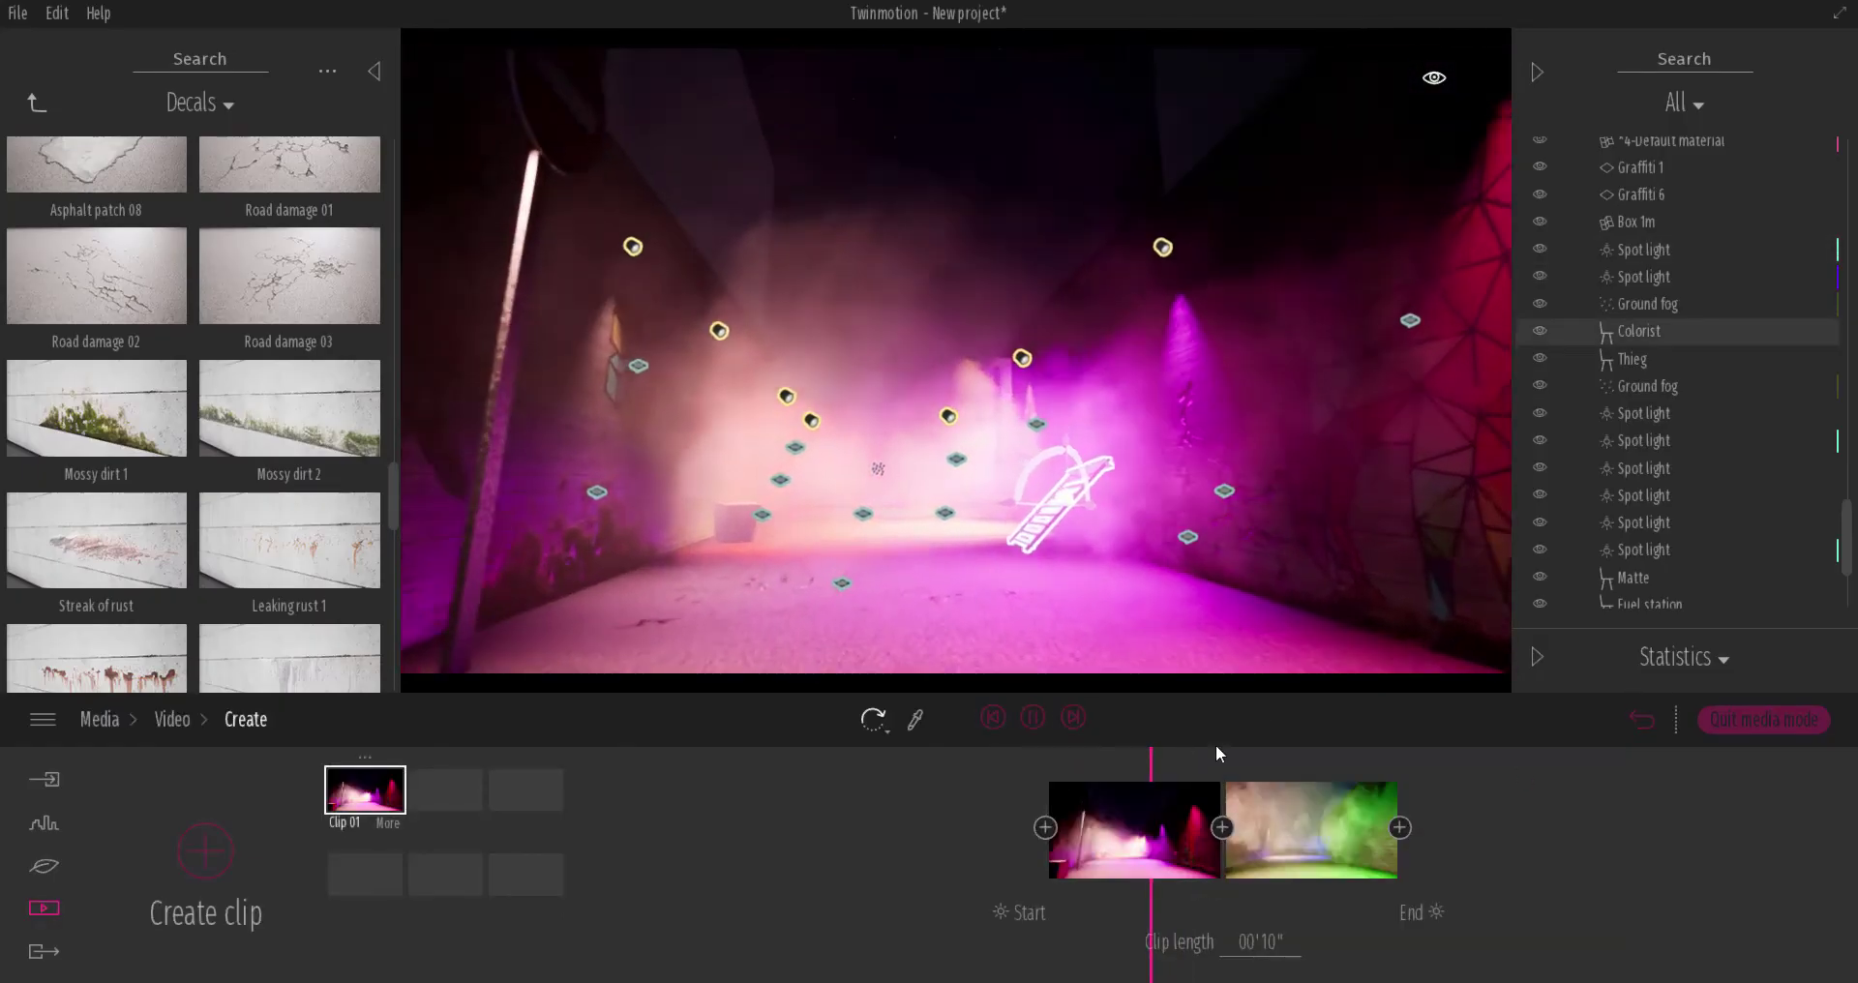
click(1192, 612)
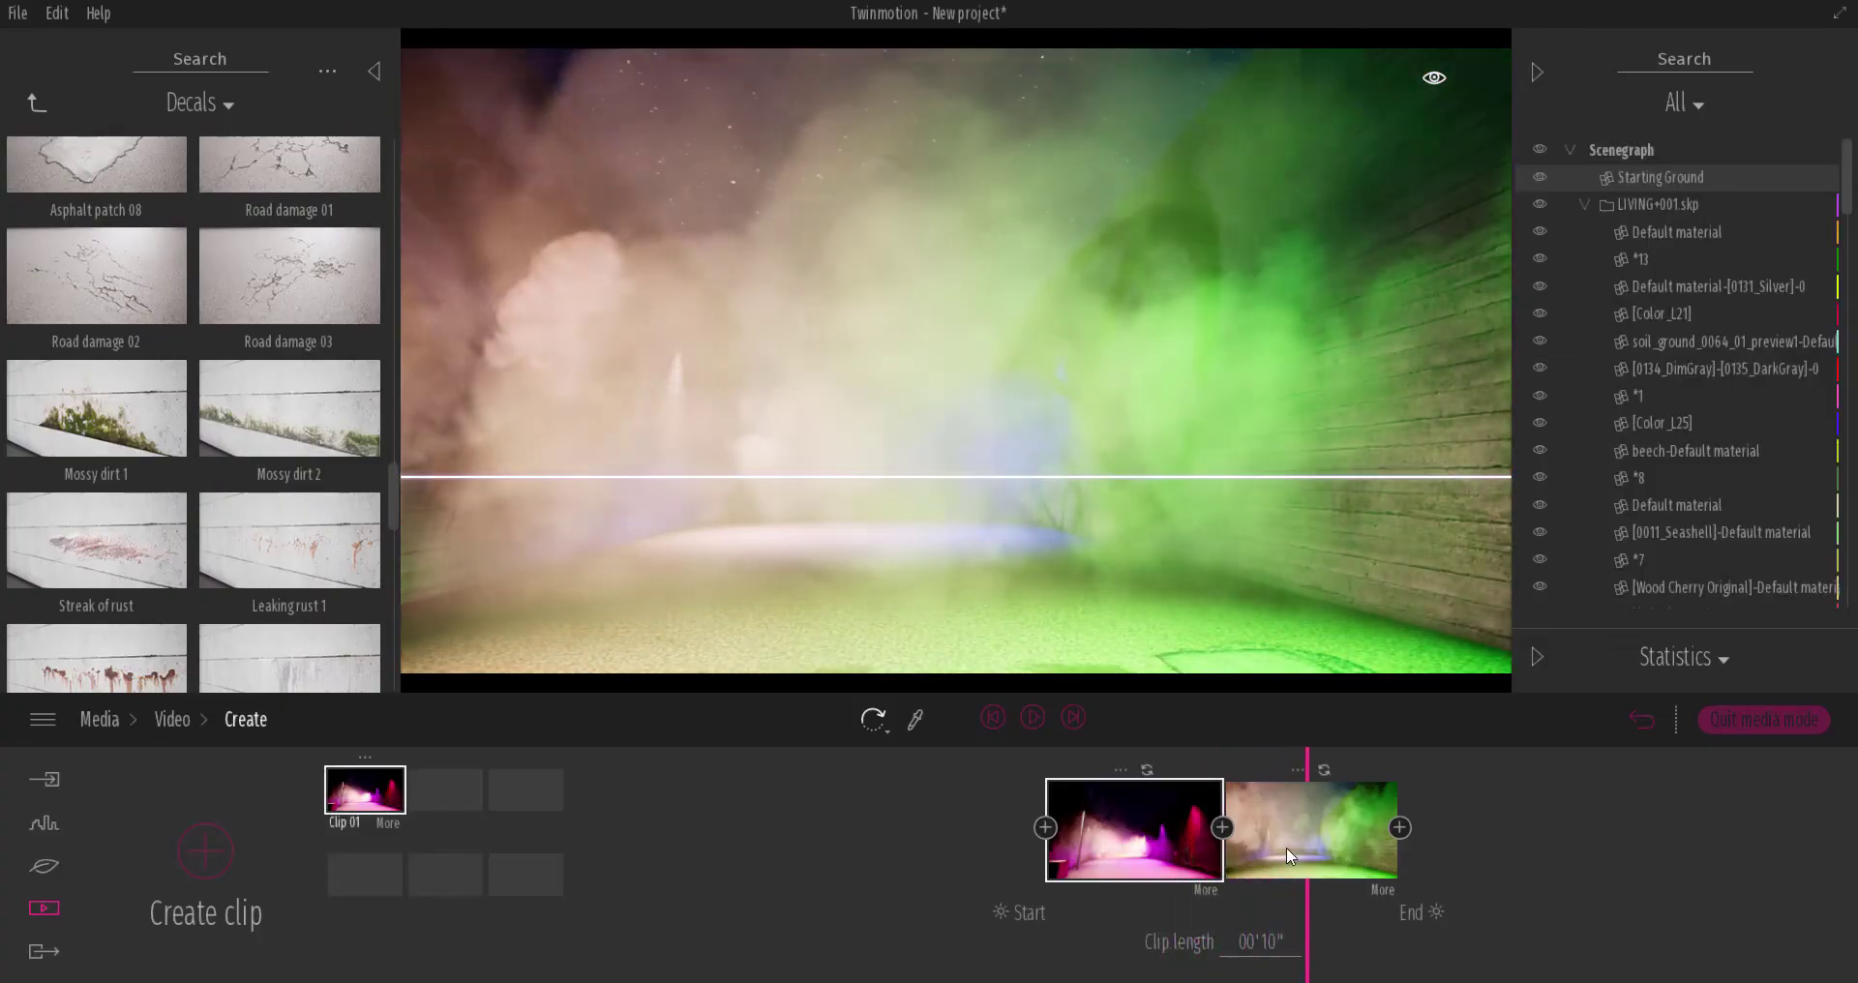
Step: Update the clip's last keyframe to the view of the alley's open end and night skyline, and preview the clip
click(1289, 856)
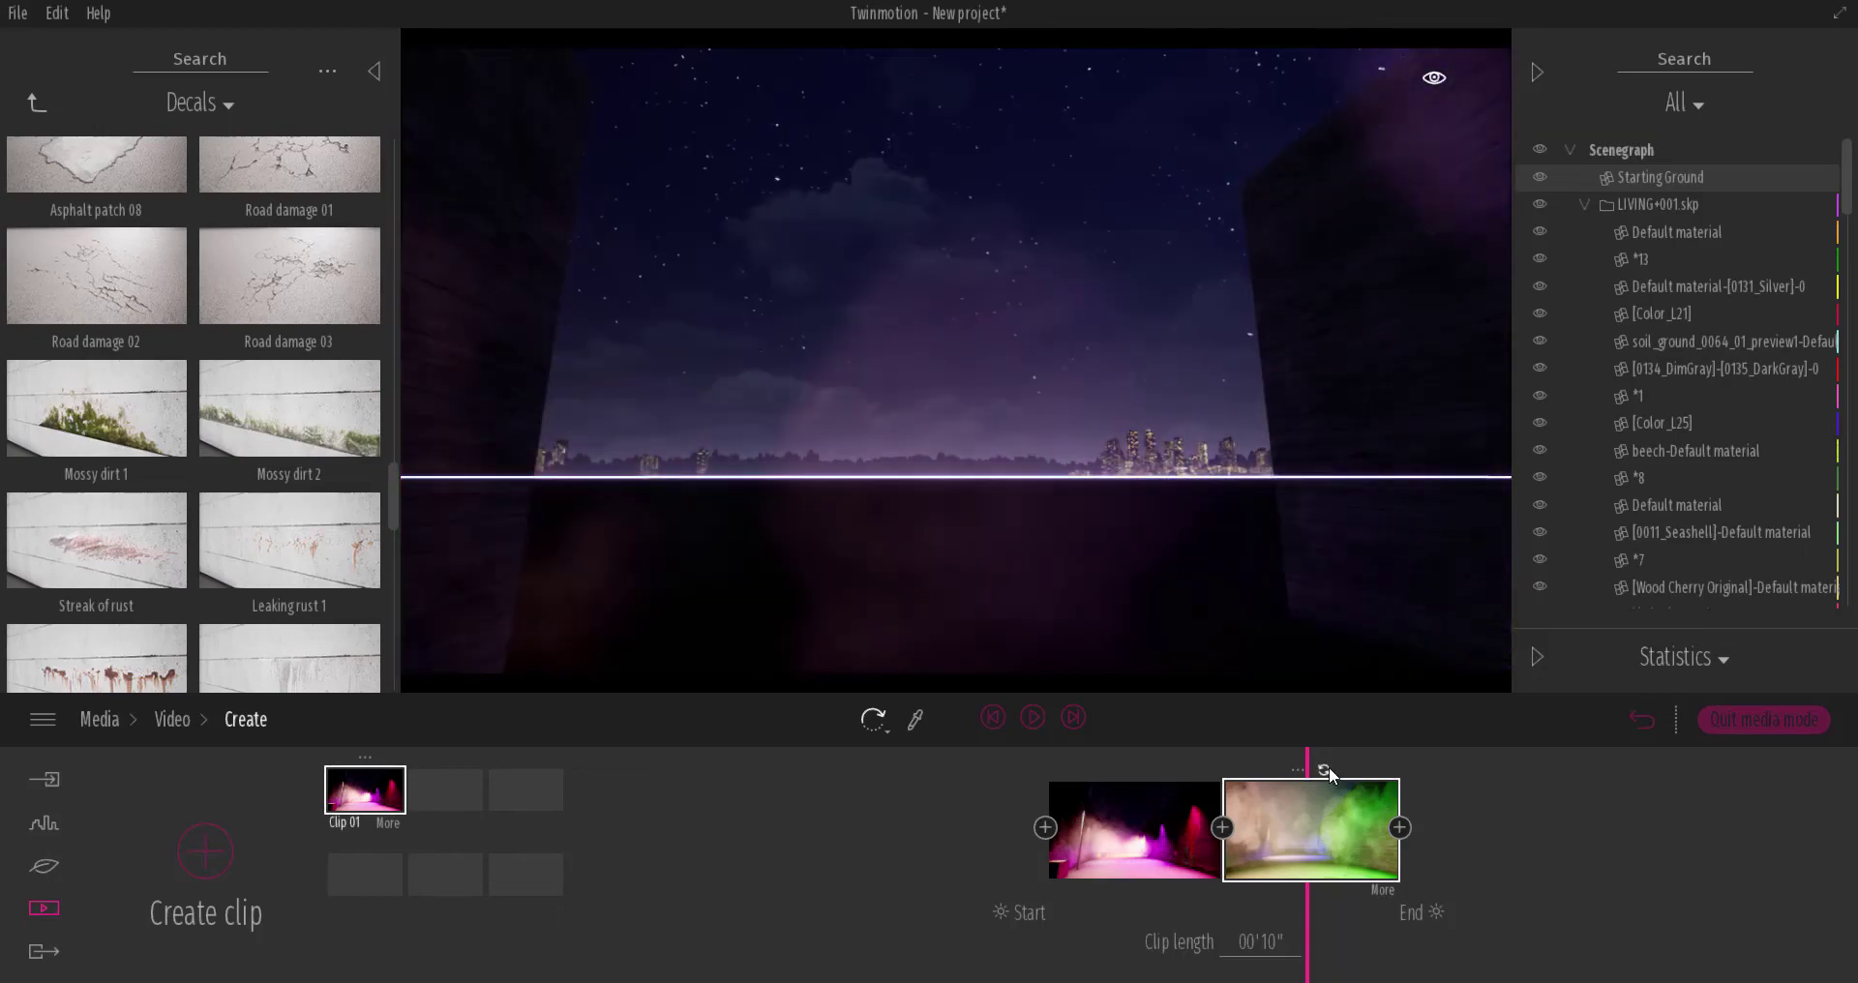
click(1324, 770)
click(1033, 717)
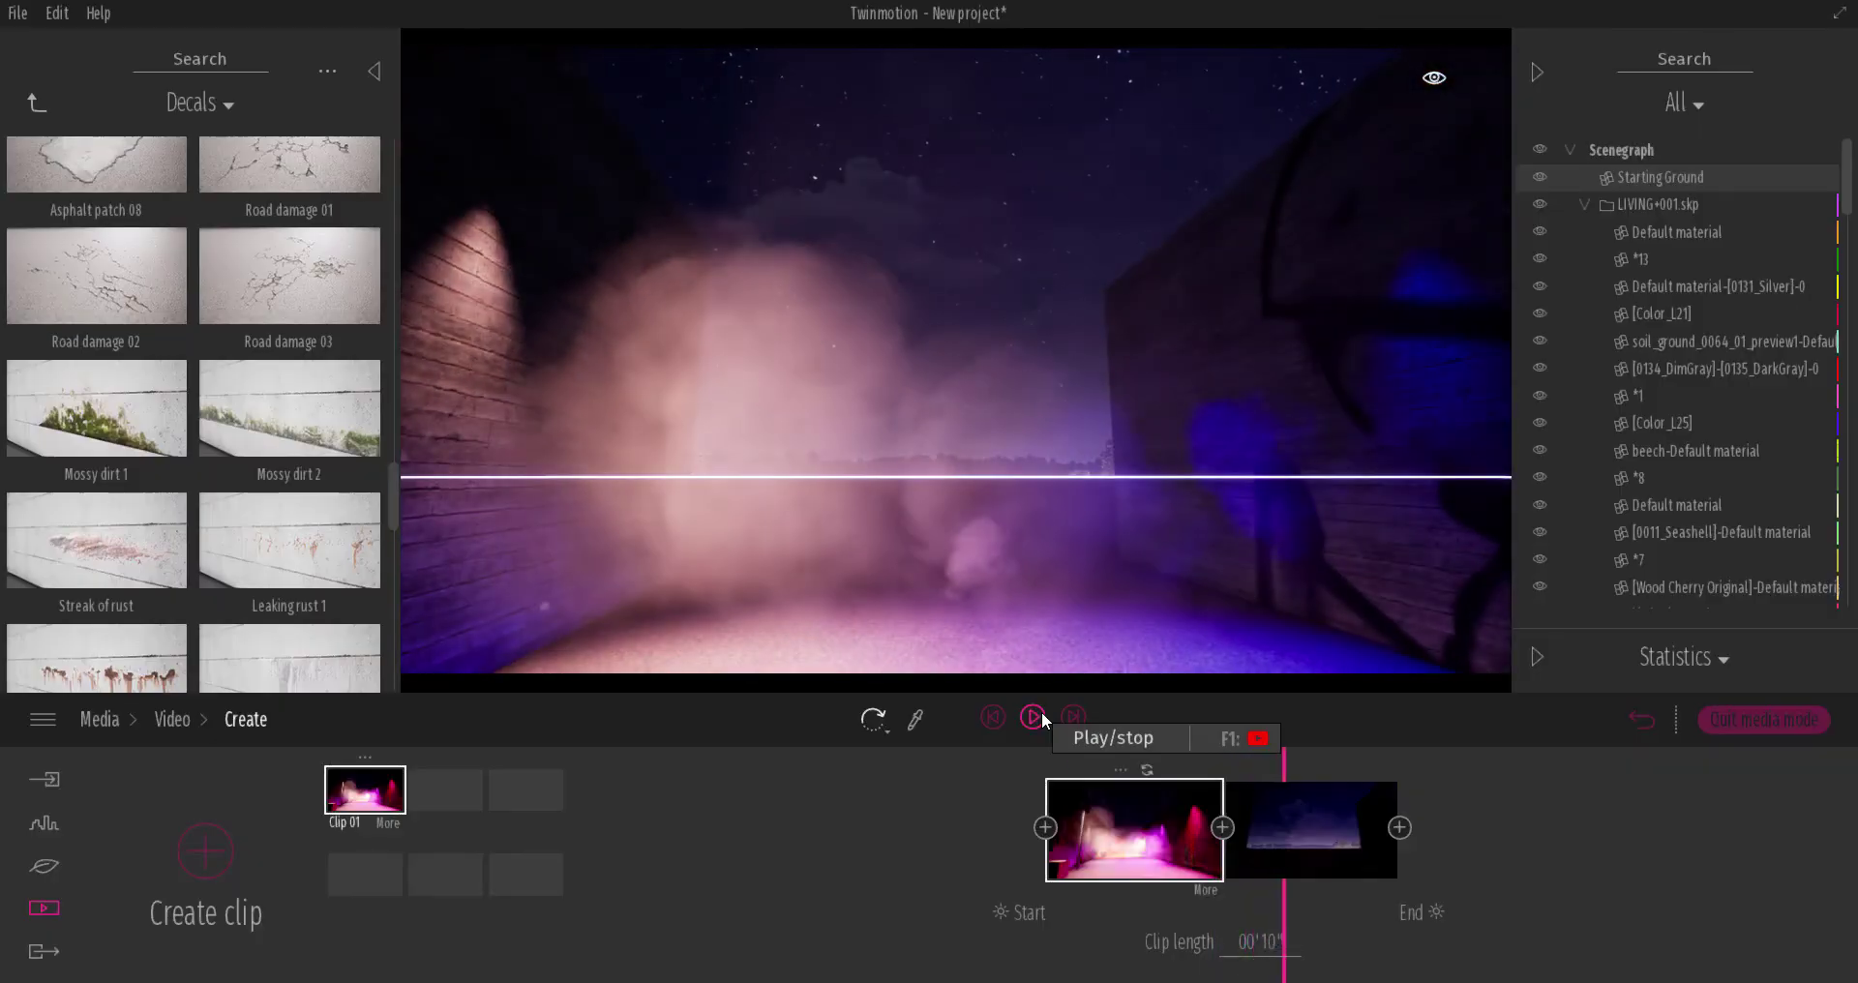
click(1033, 718)
click(1034, 717)
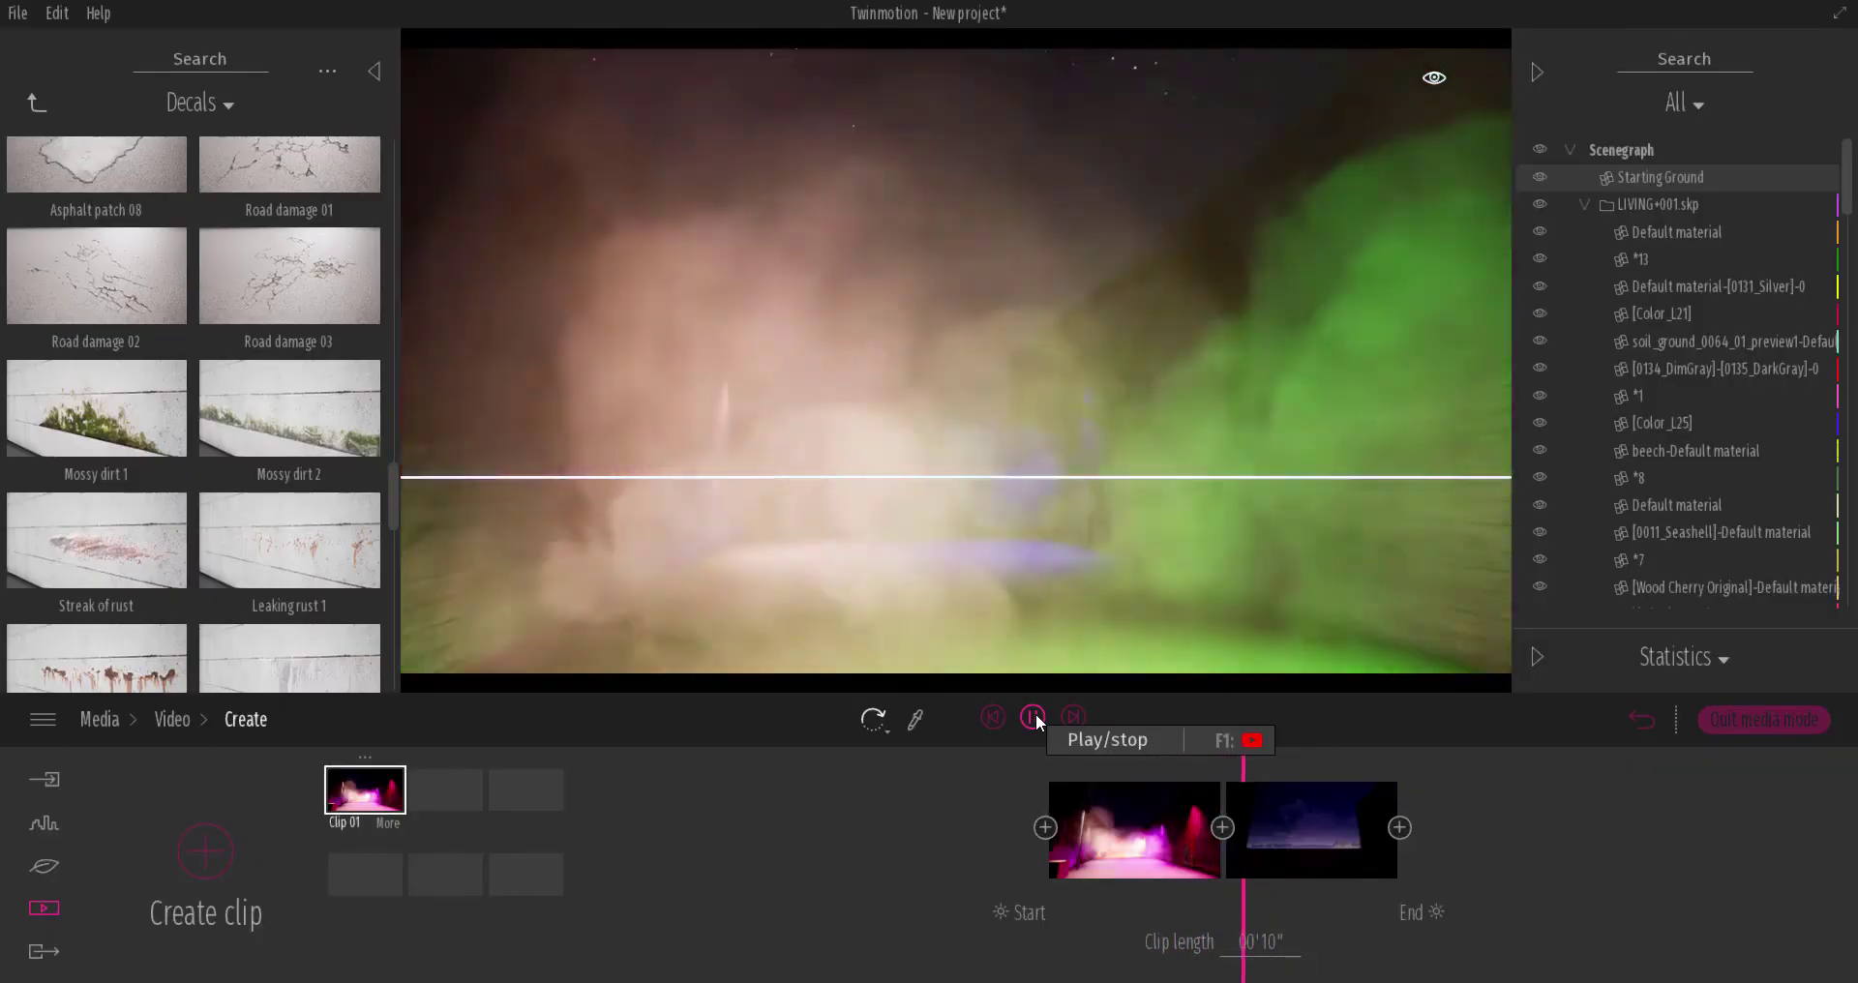
Step: Place the Leaking water and Damaged wall 1 decals on the left brick wall near the alley's open end
scroll(289, 510, down, 2)
drag(288, 510, 652, 325)
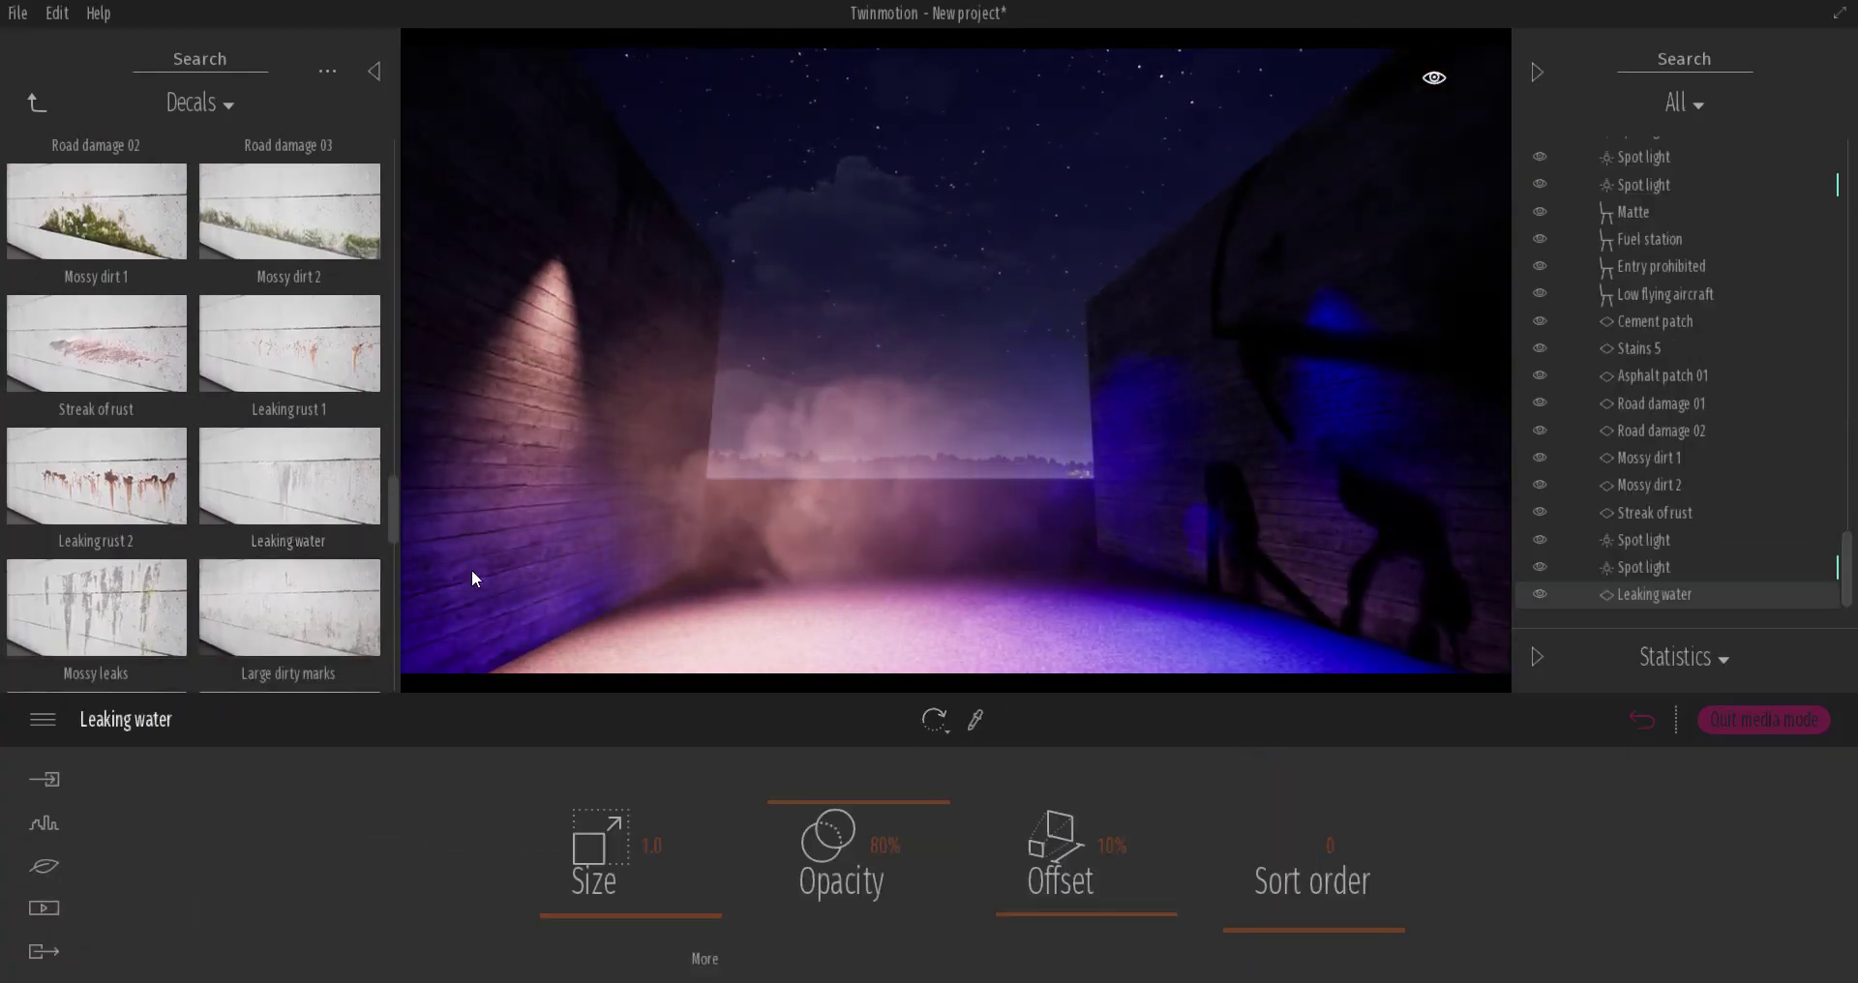
scroll(94, 530, down, 2)
drag(94, 529, 600, 503)
scroll(194, 435, down, 4)
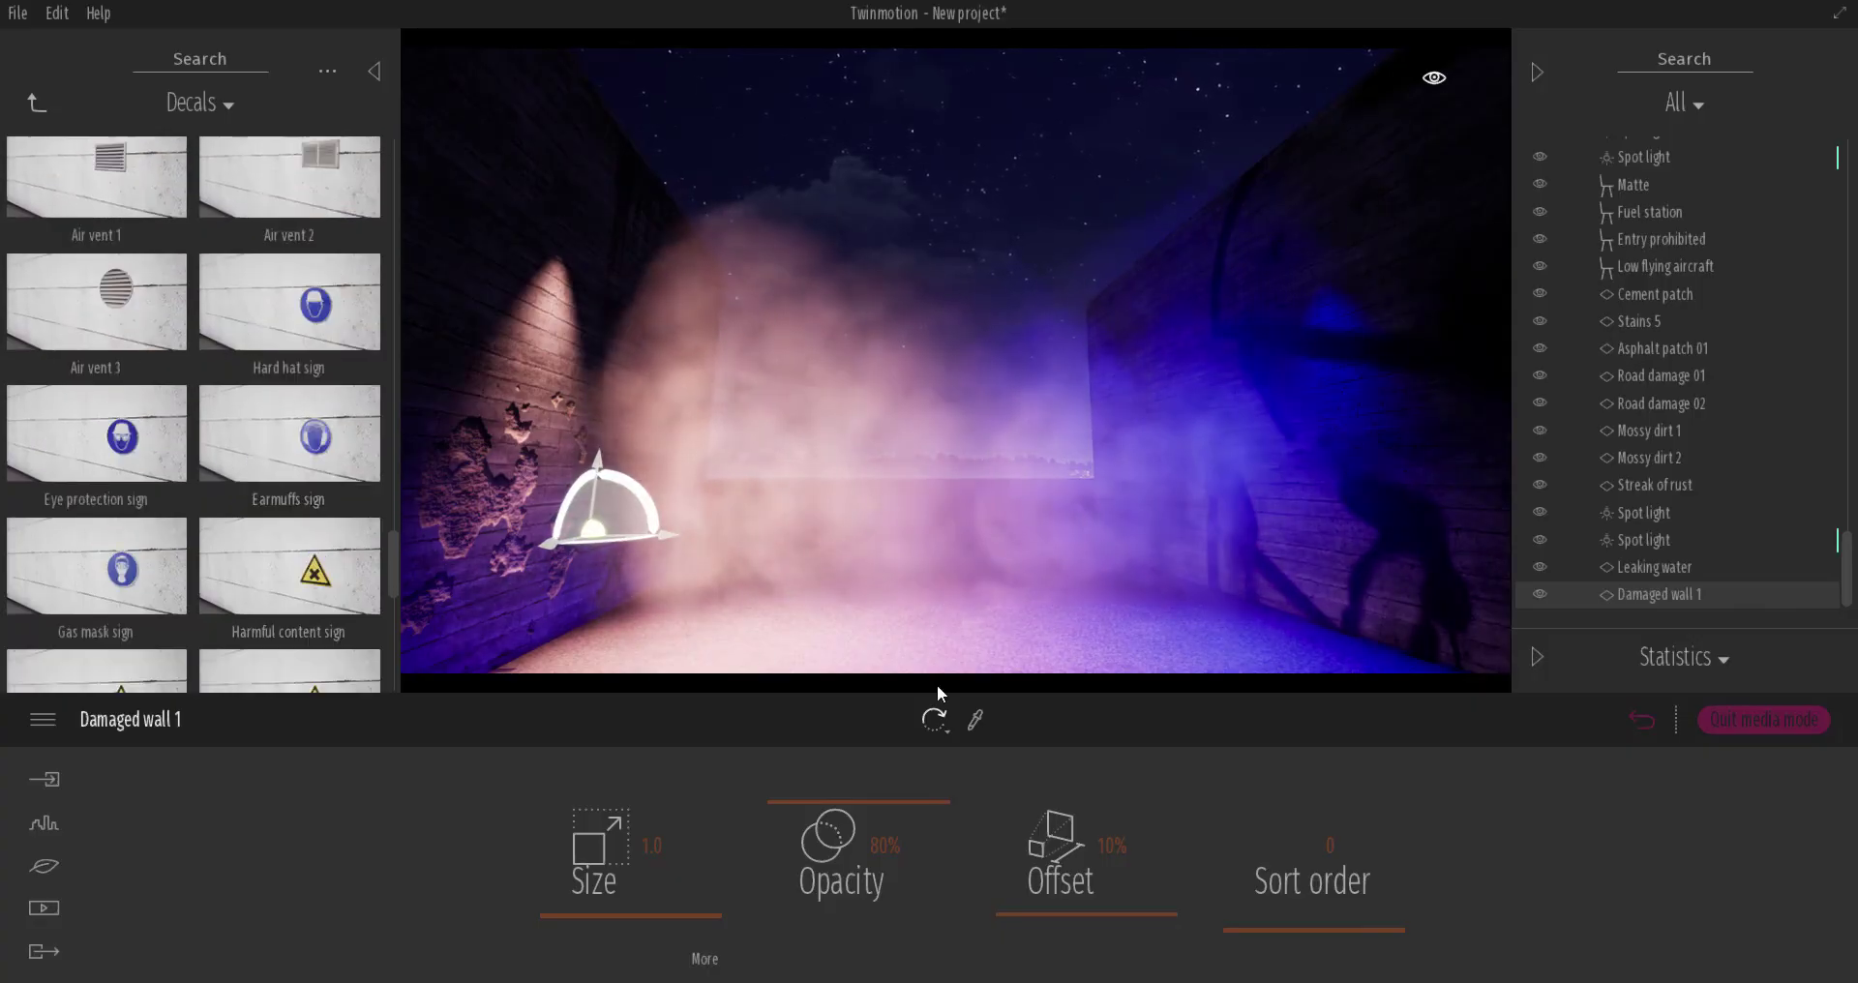
Step: Replay the clip from the first frame to check the new wall decals
click(1648, 721)
click(993, 718)
click(1031, 716)
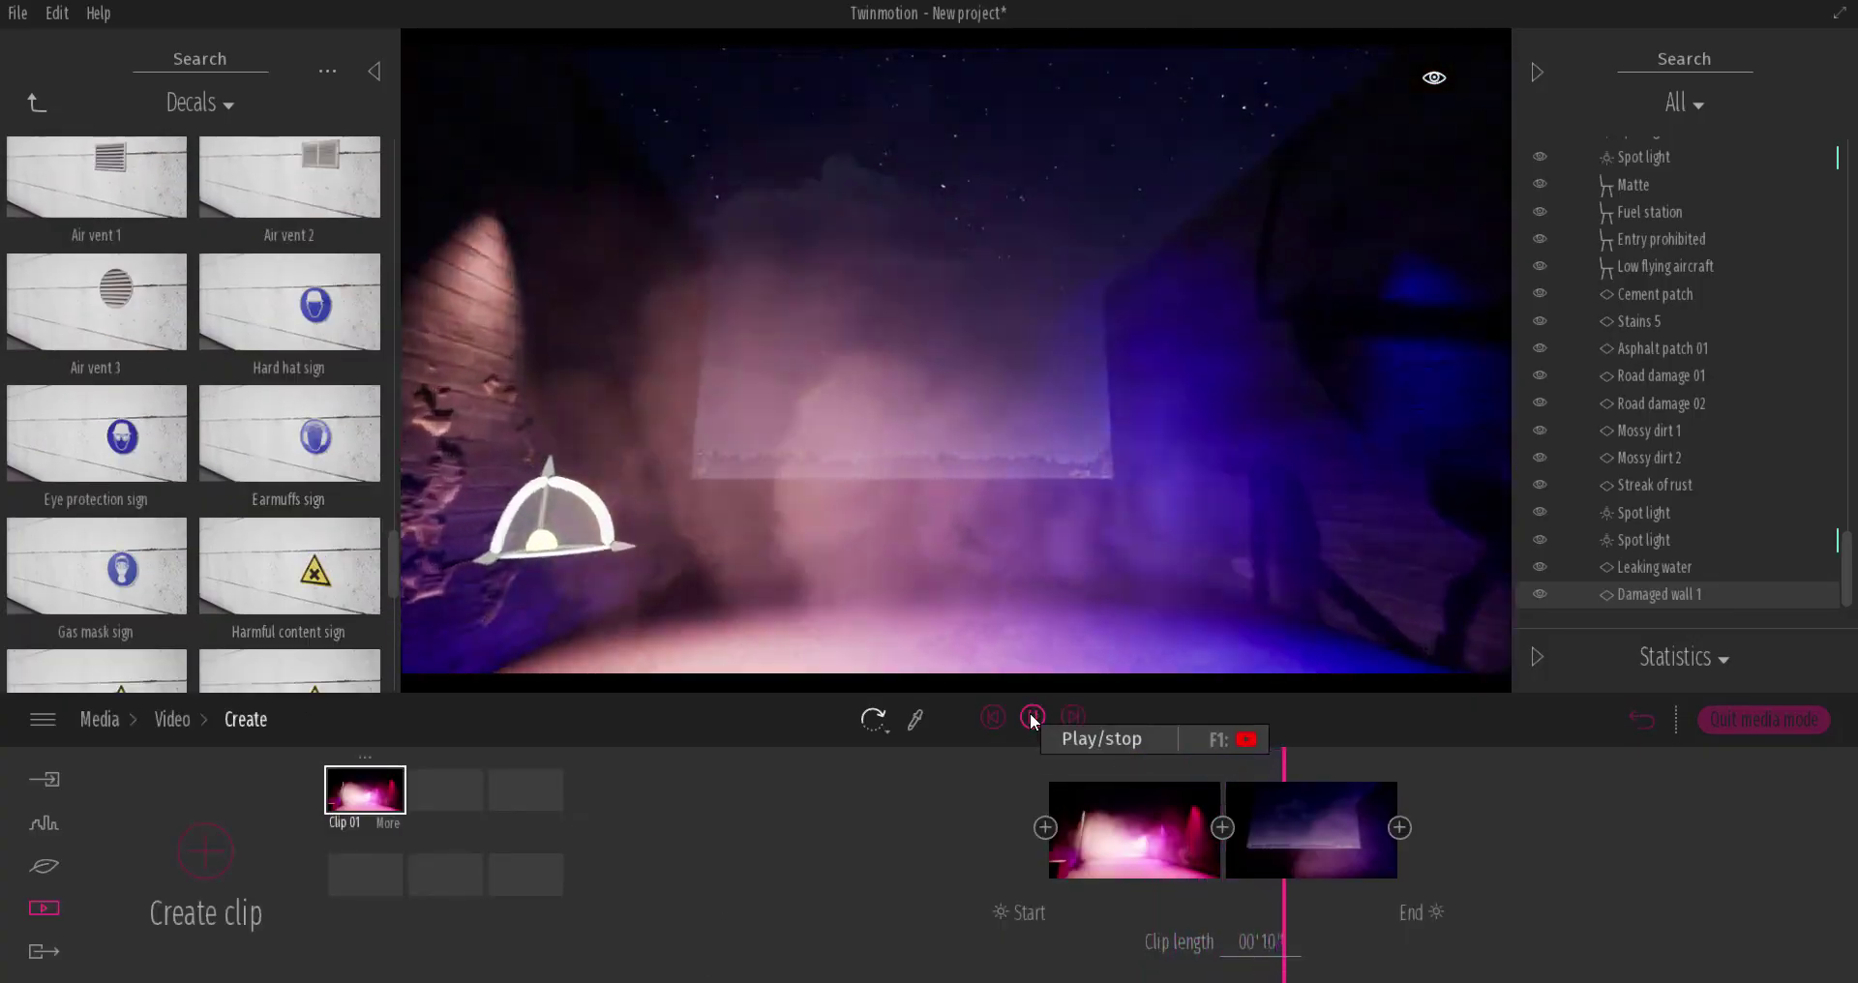
click(1032, 718)
Step: Set the clip's end time of day to 23:59 with the last keyframe active
click(1071, 433)
click(1431, 914)
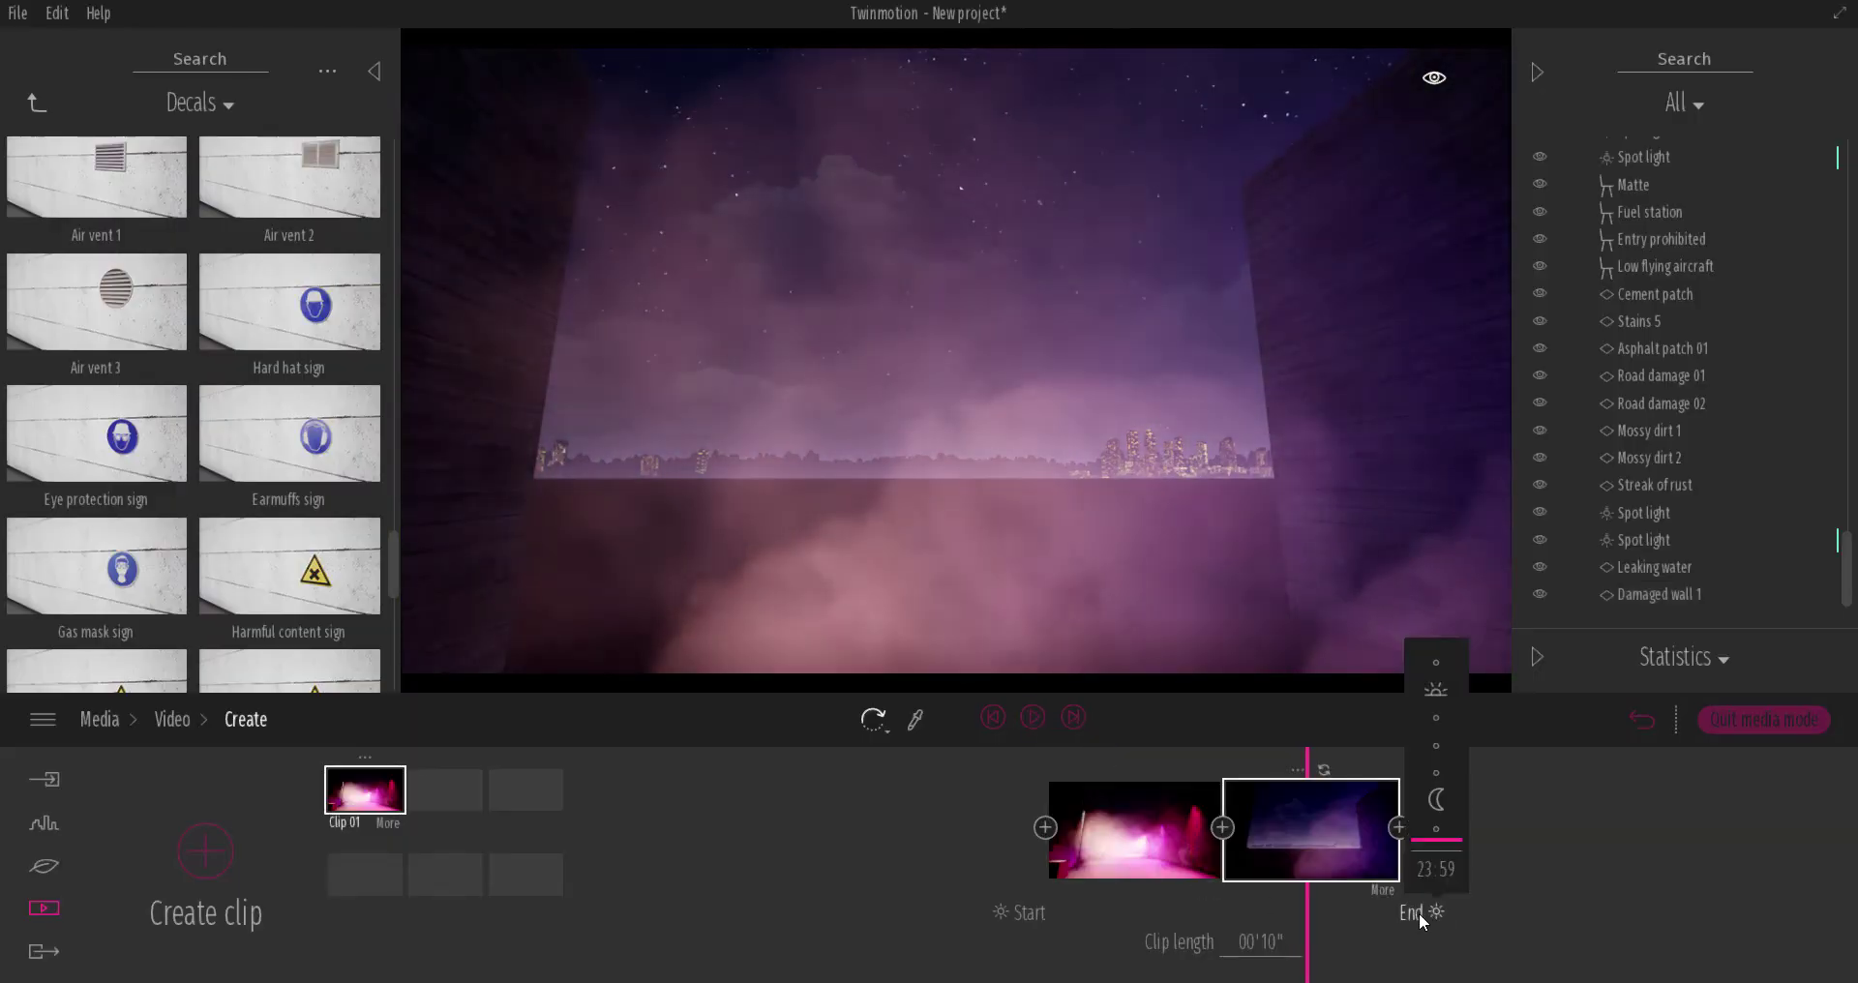
drag(1439, 840, 1439, 842)
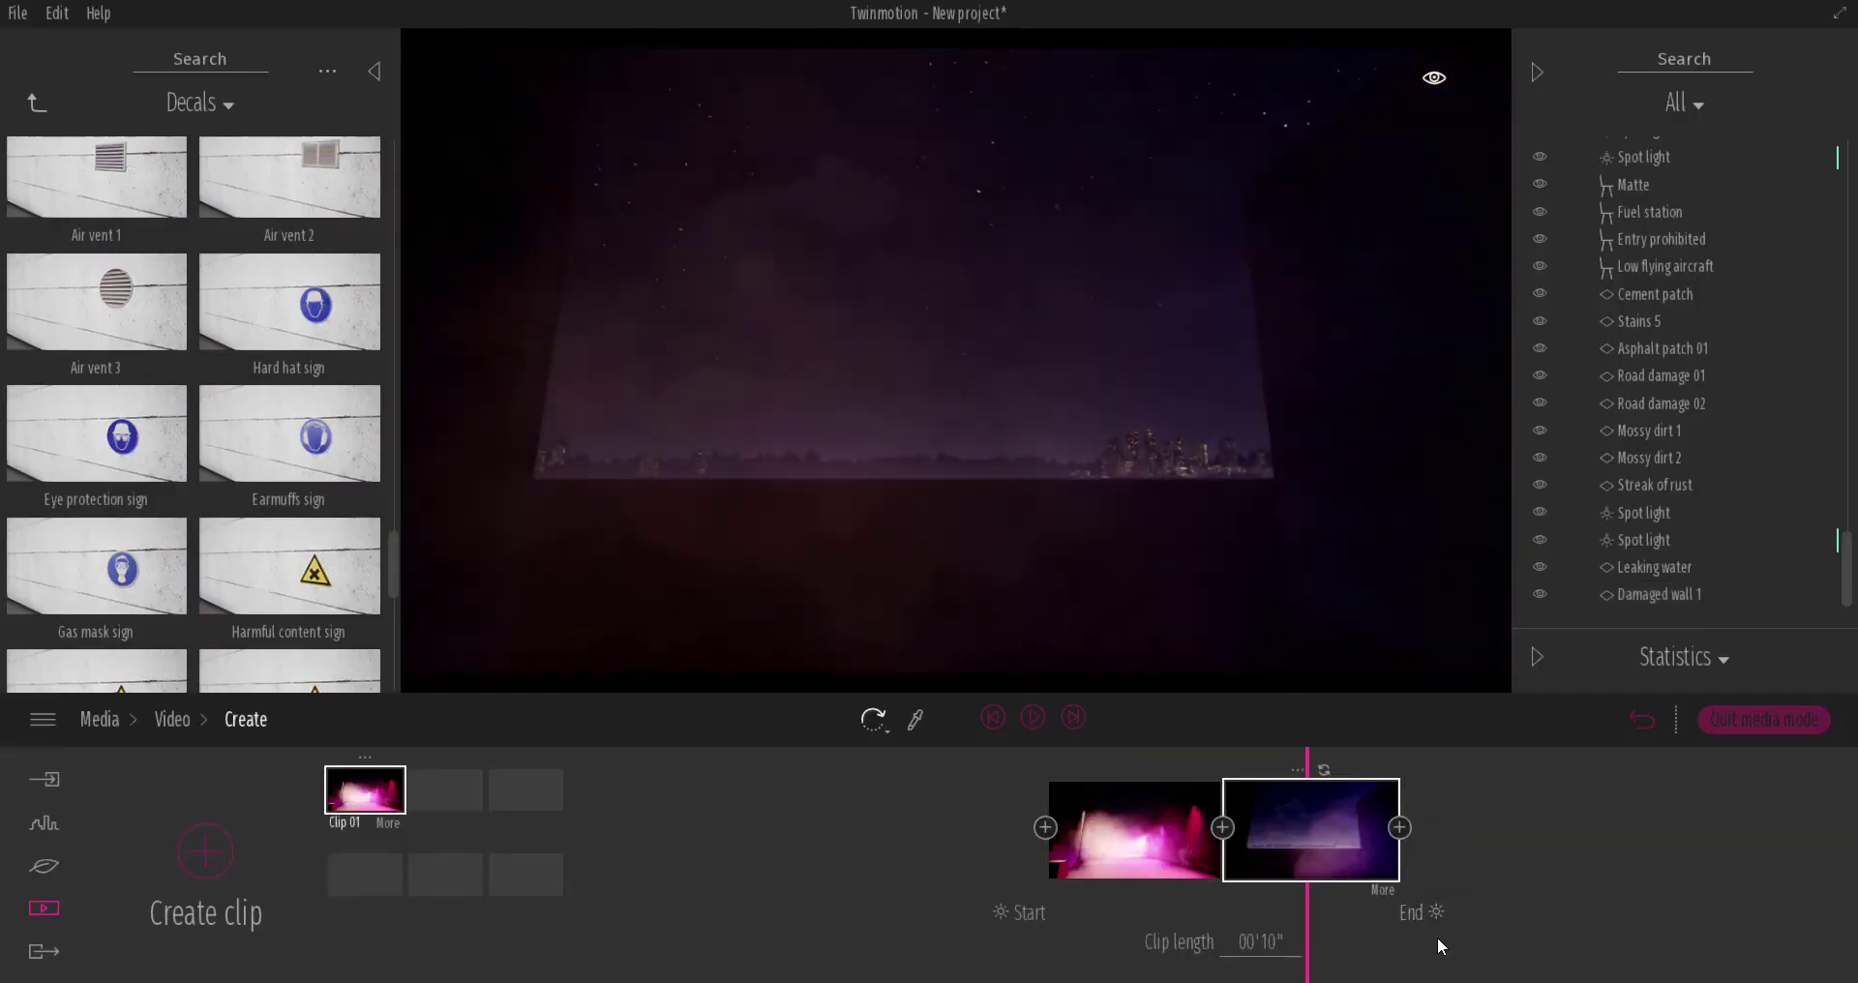
Step: Review the last keyframe's camera and lighting settings, and play the clip again from the first frame
click(1384, 889)
click(1089, 844)
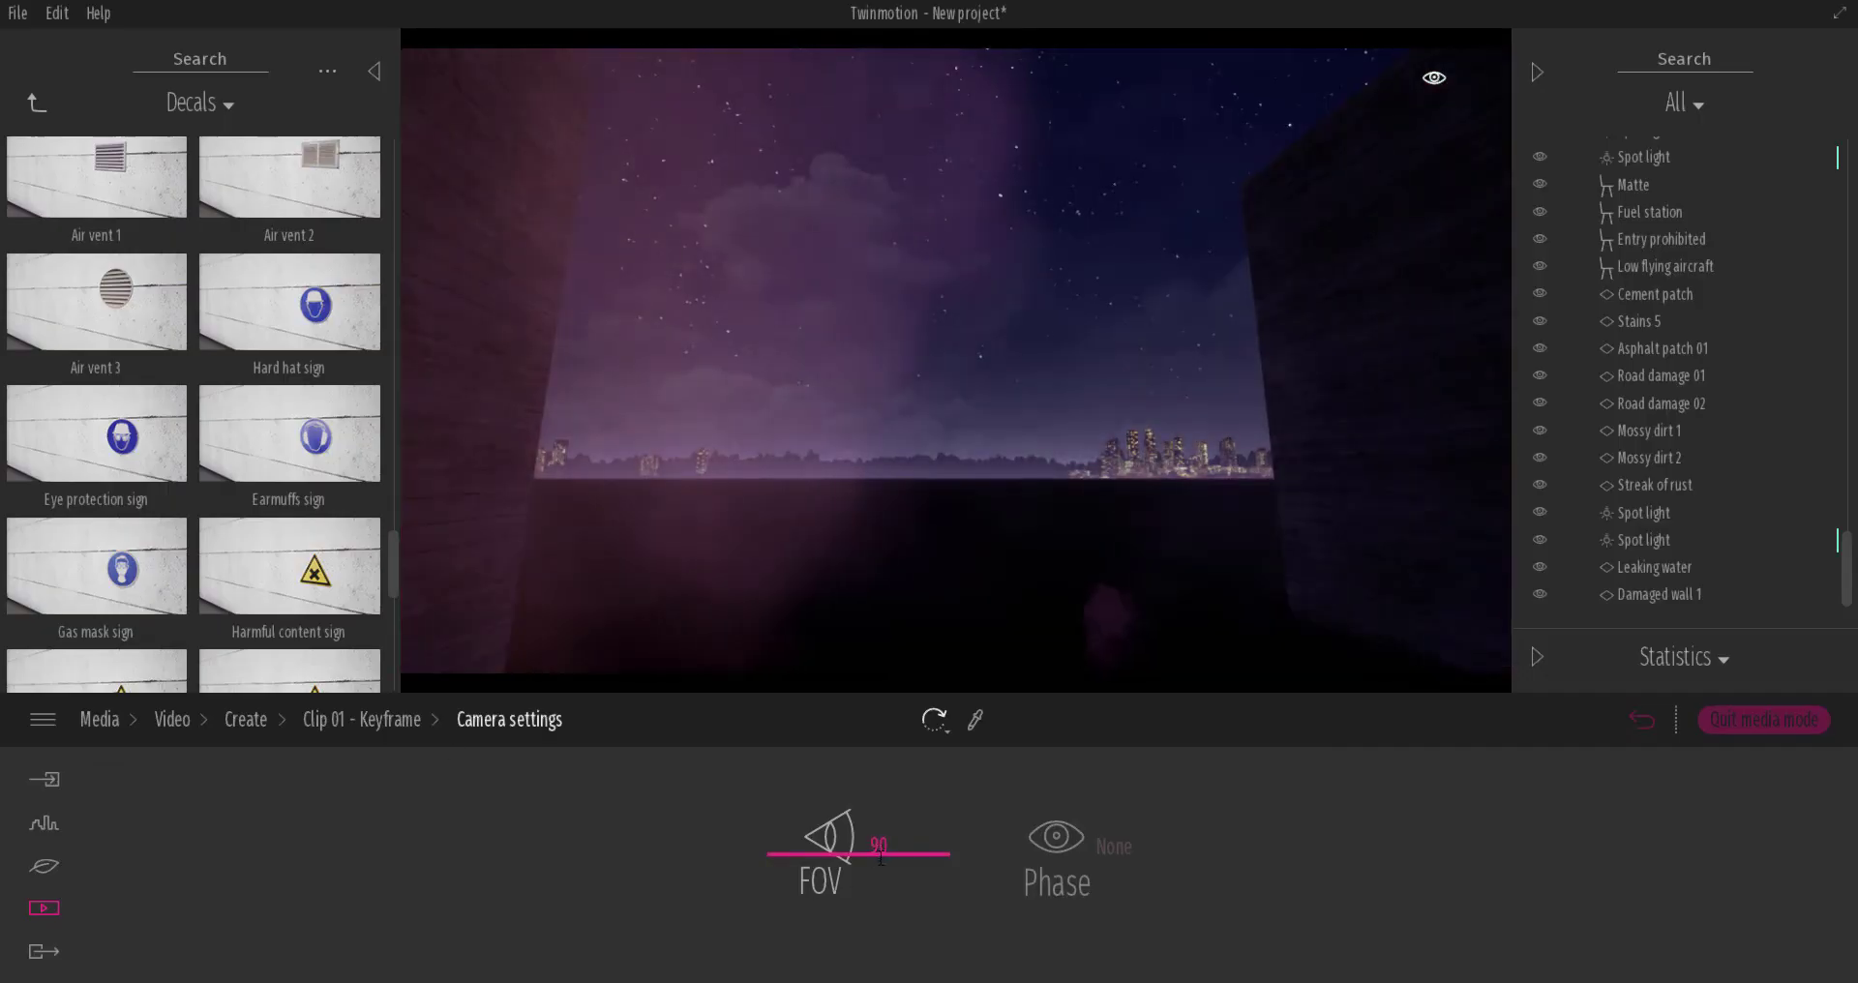
click(391, 720)
click(1121, 892)
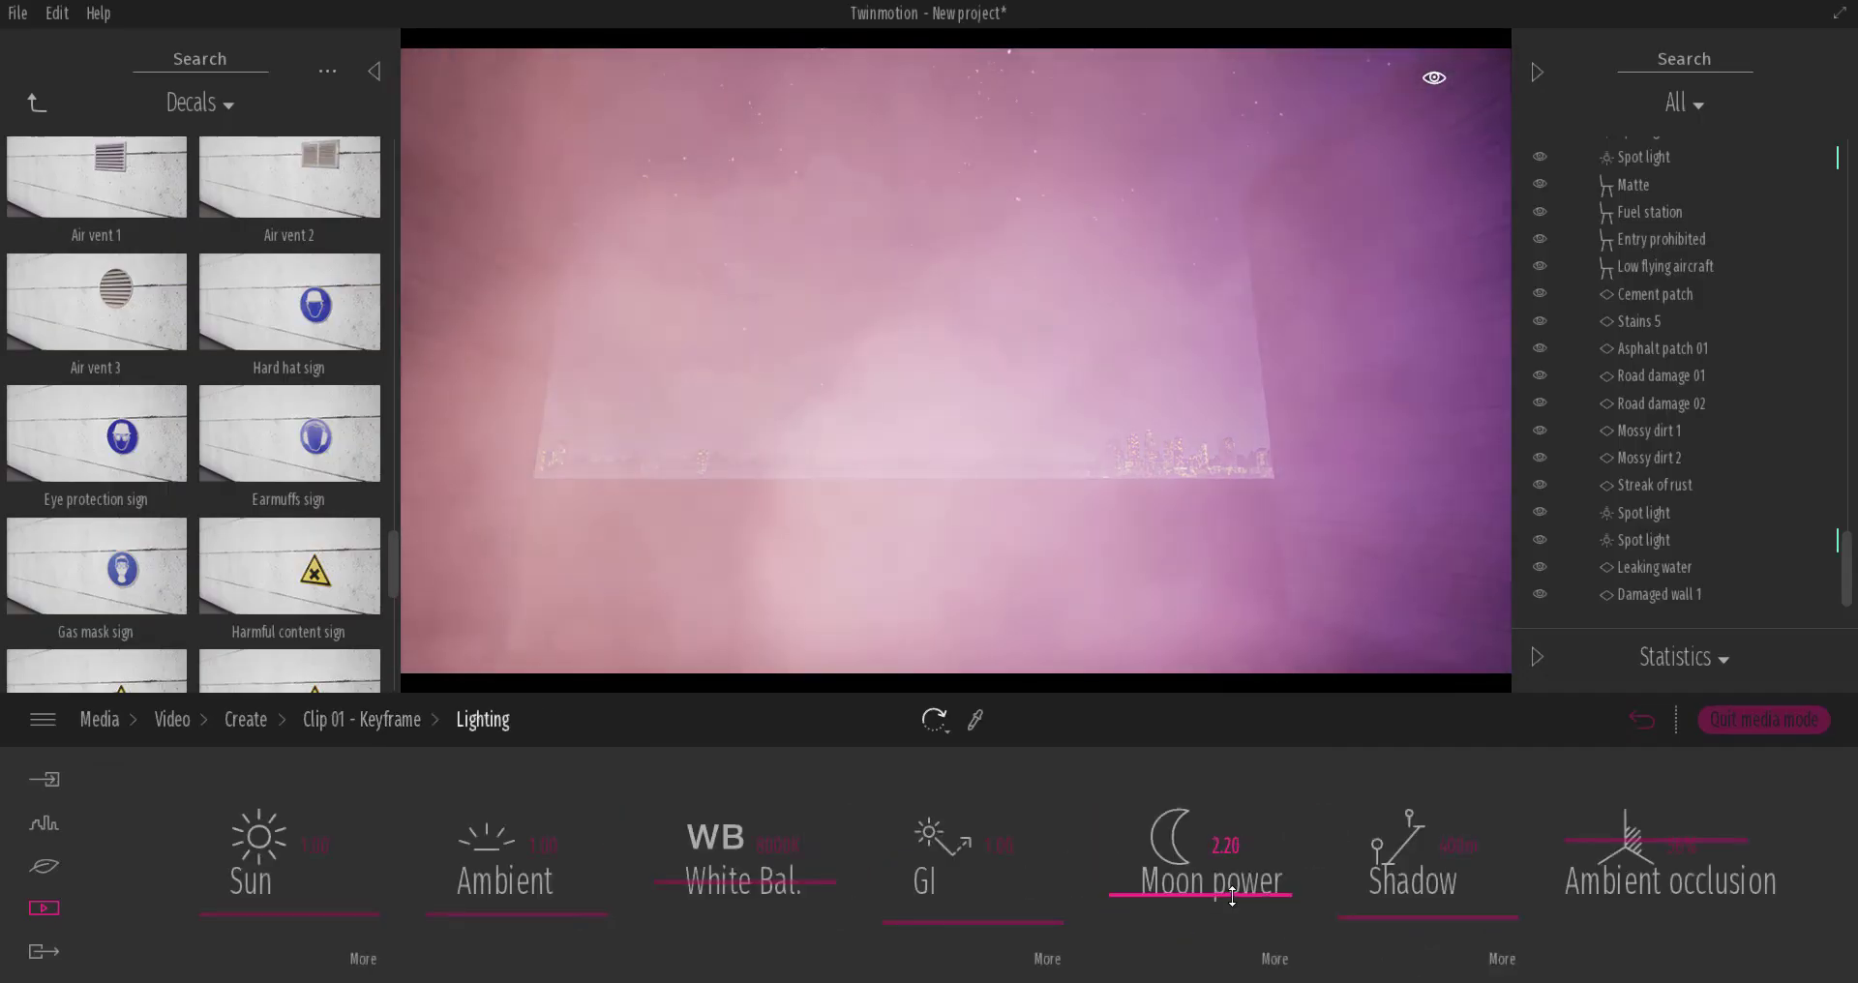
click(361, 720)
click(242, 720)
click(993, 717)
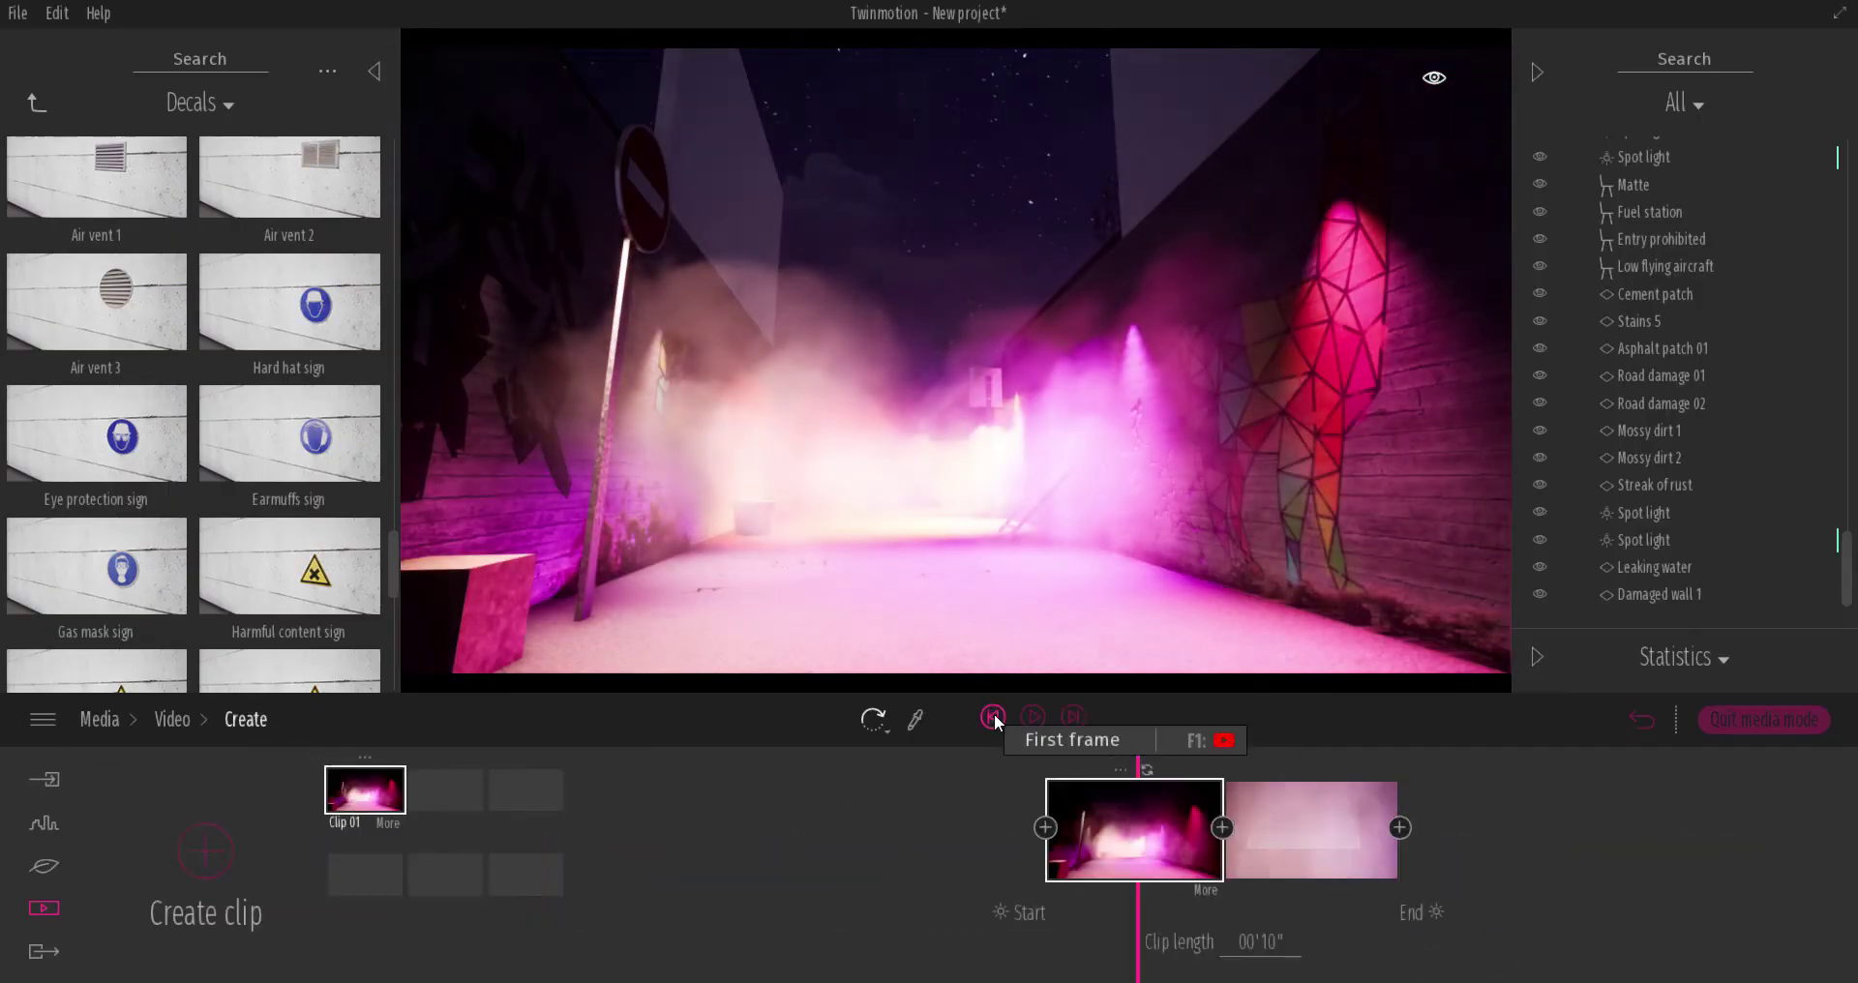
click(1032, 717)
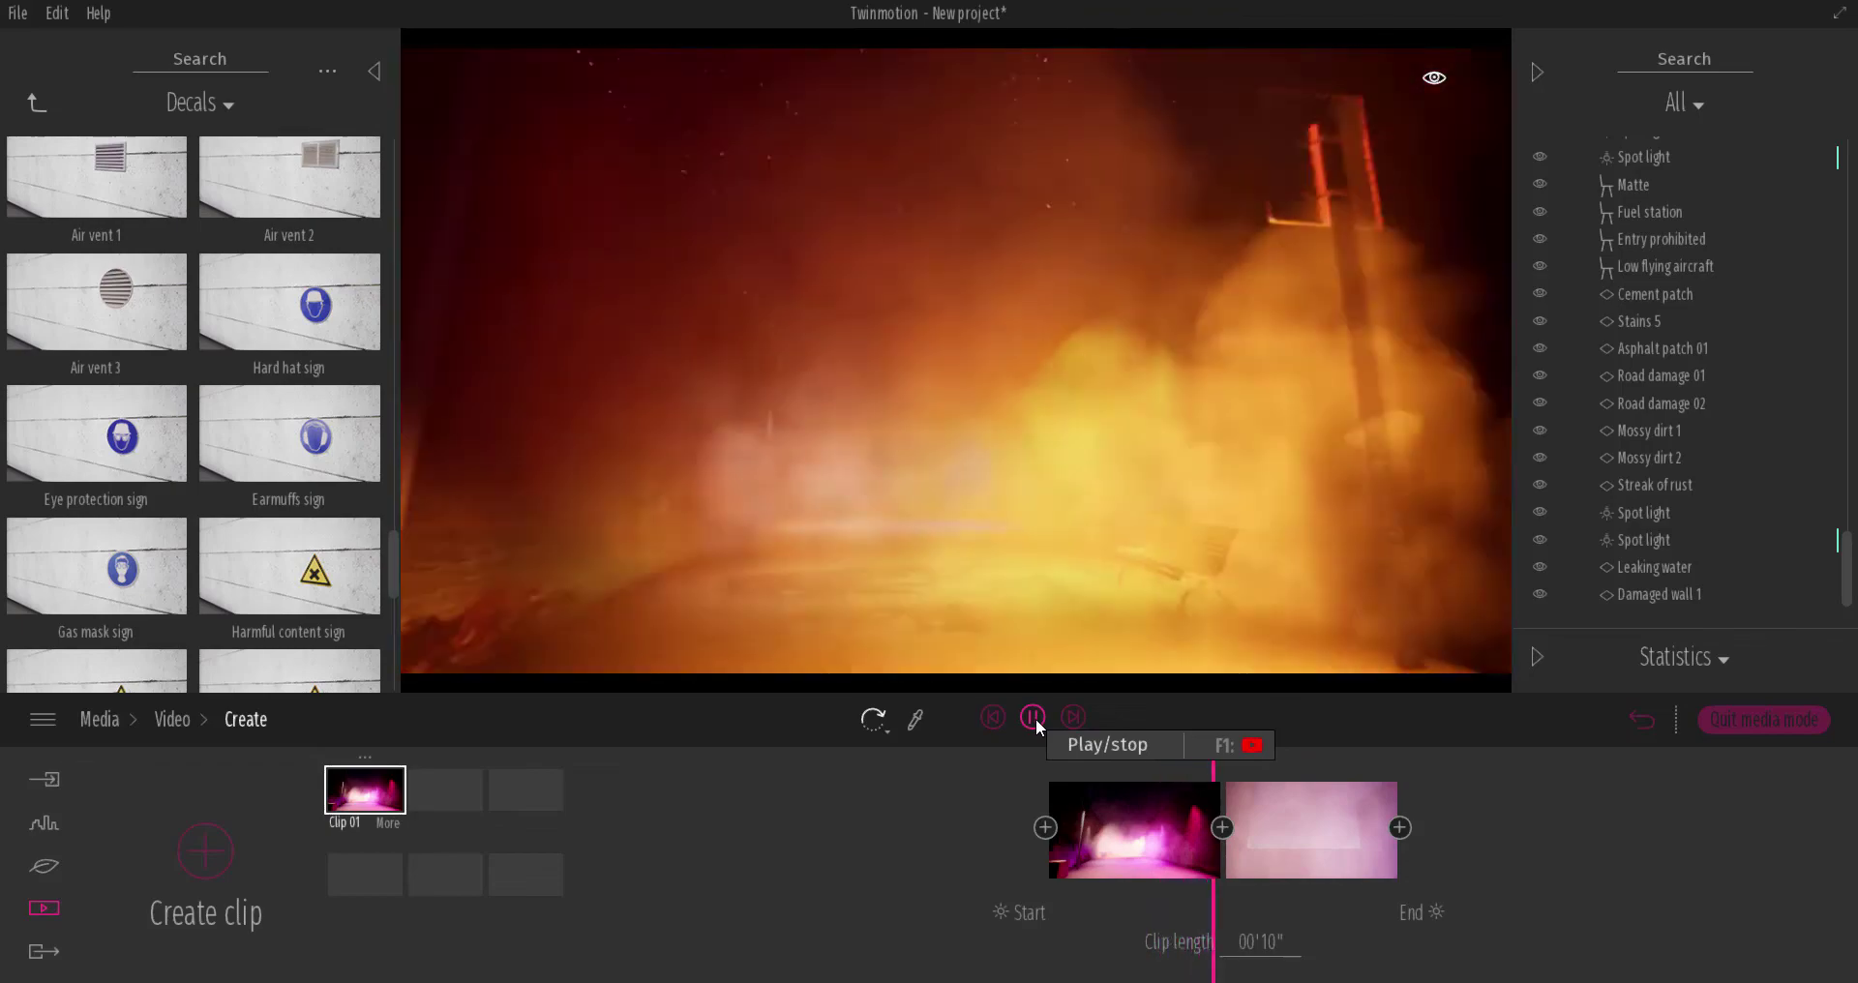